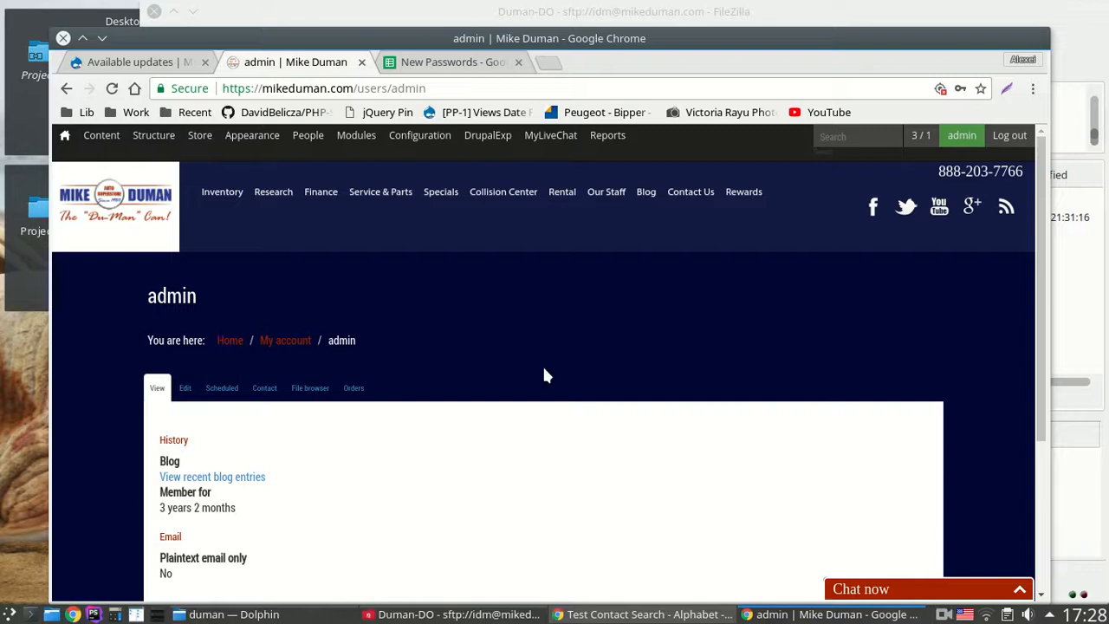
Step: Review the core, module and theme statuses in the live site's Available updates report and compare them with the local copy's report
{"action": "mouse_move", "coordinate": [617, 139]}
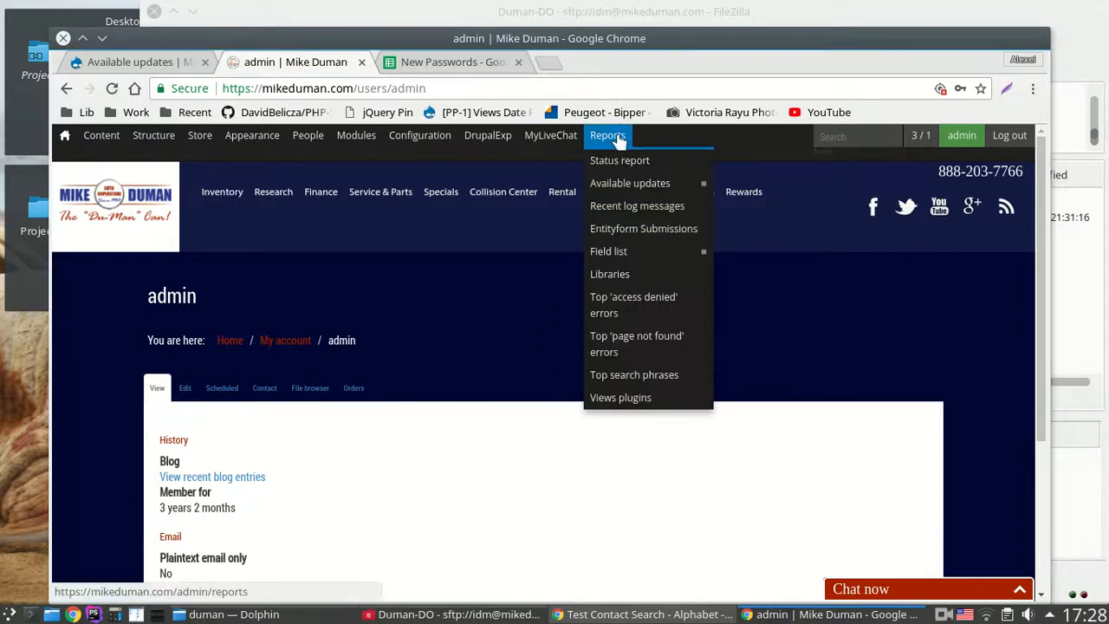
{"action": "left_click", "coordinate": [635, 189]}
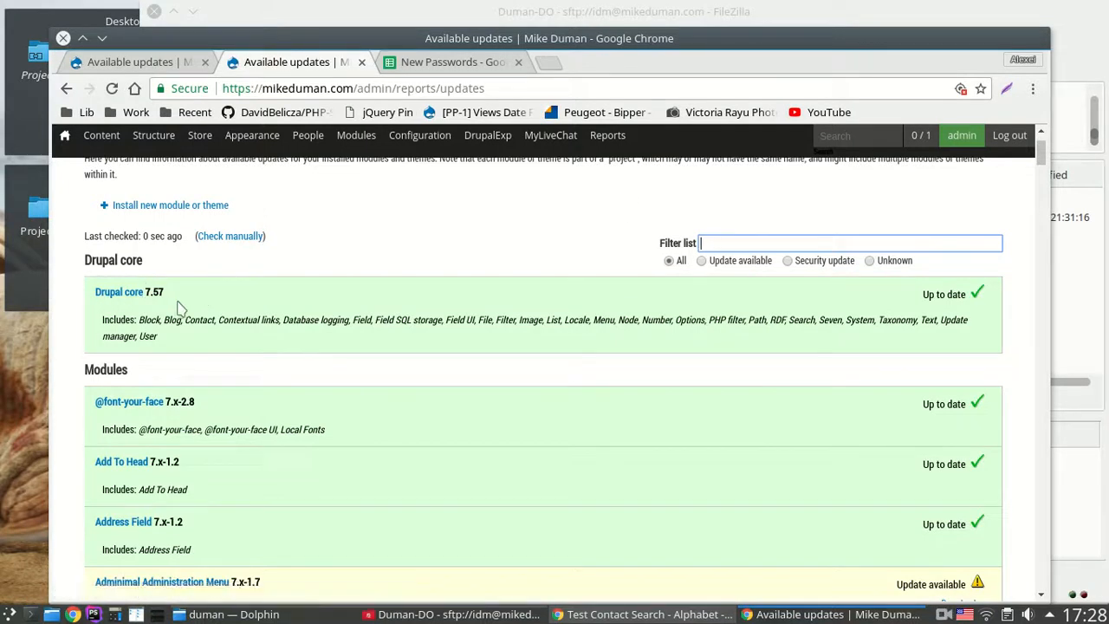
{"action": "scroll", "coordinate": [178, 305], "scroll_direction": "down", "scroll_amount": 2}
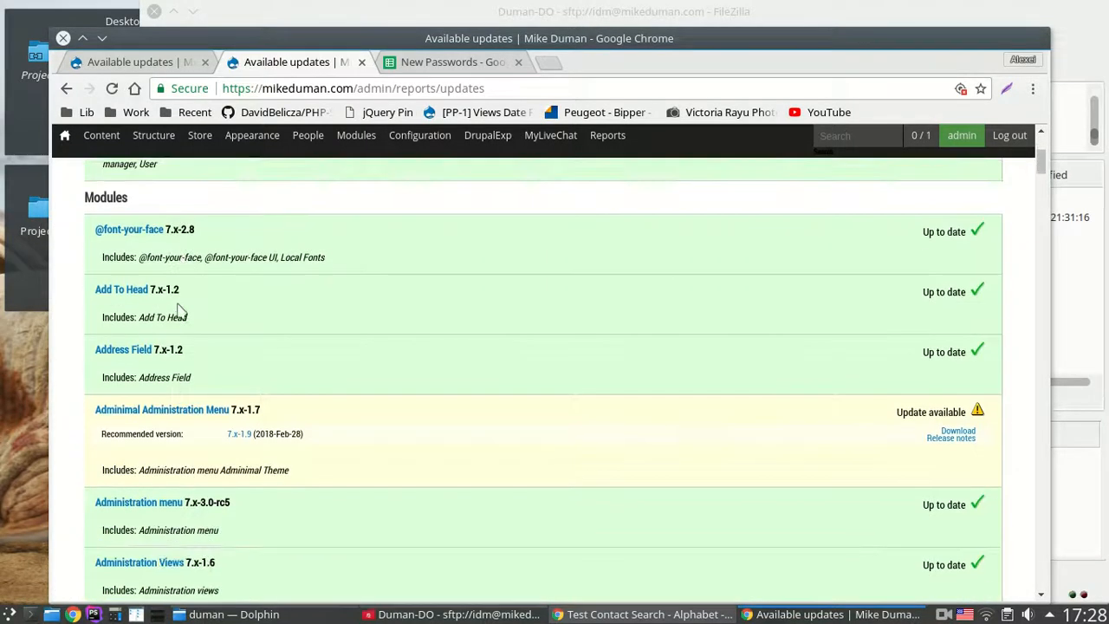
{"action": "scroll", "coordinate": [178, 312], "scroll_direction": "down", "scroll_amount": 5}
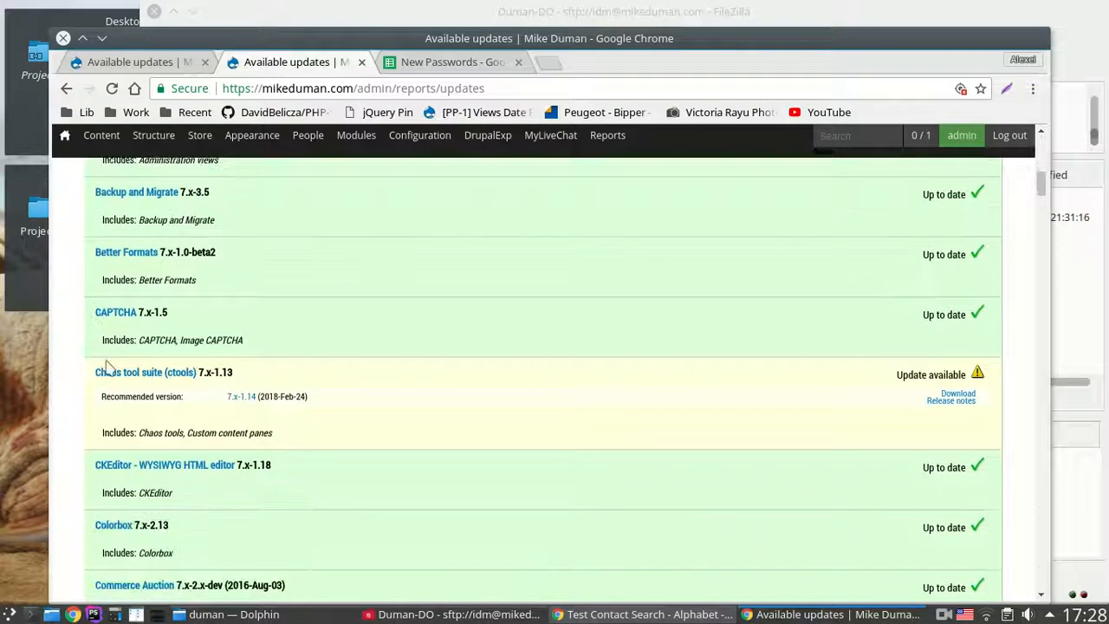
{"action": "scroll", "coordinate": [113, 360], "scroll_direction": "down", "scroll_amount": 1}
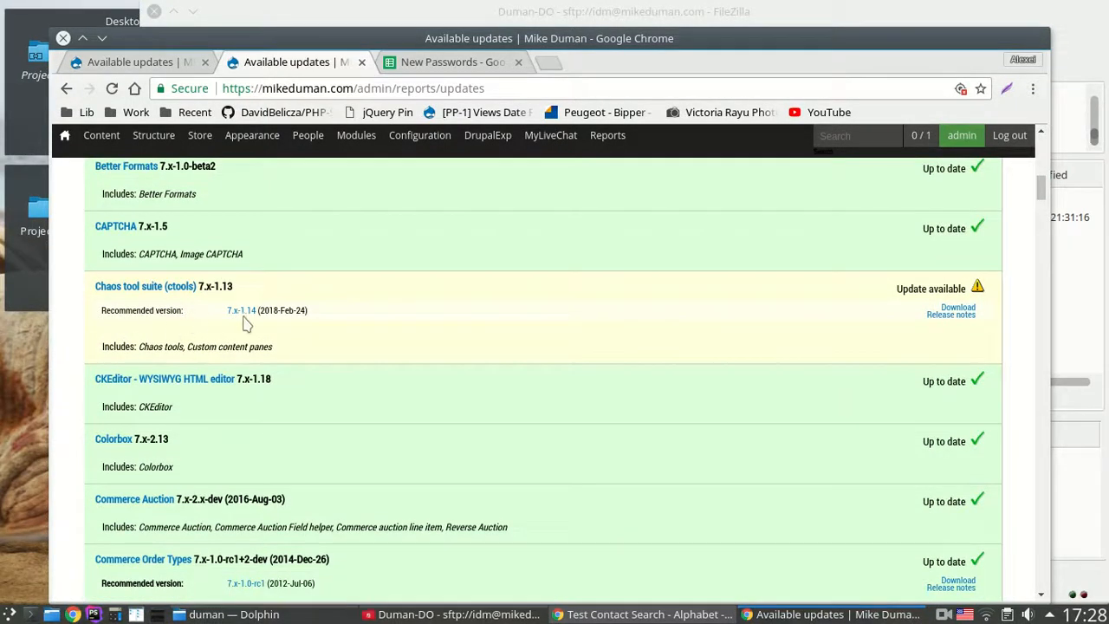
{"action": "scroll", "coordinate": [246, 322], "scroll_direction": "down", "scroll_amount": 1}
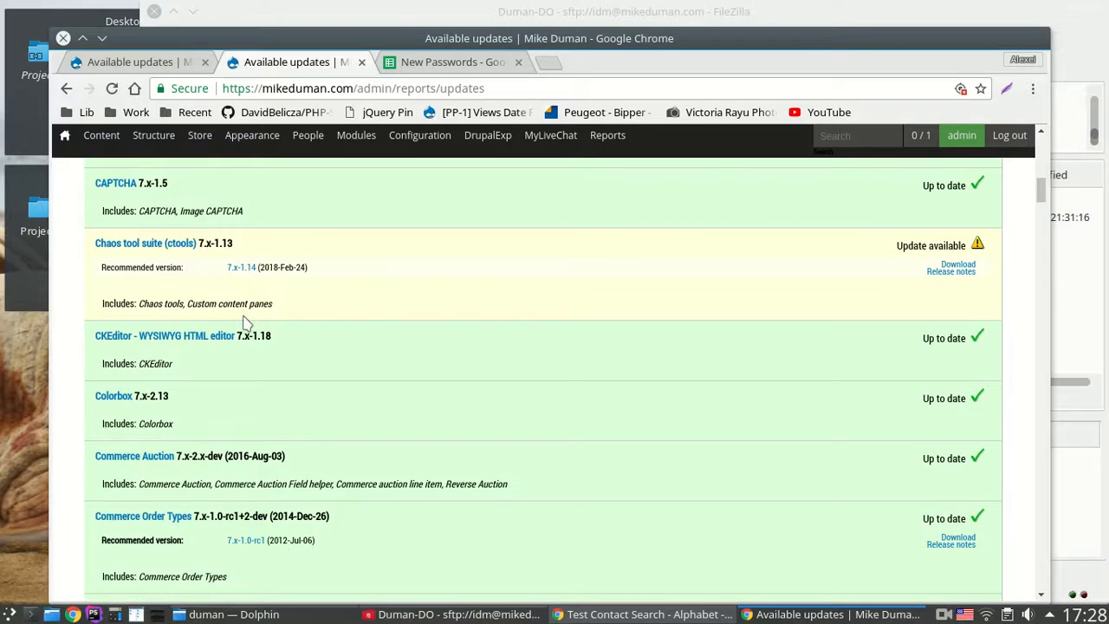
{"action": "scroll", "coordinate": [244, 323], "scroll_direction": "down", "scroll_amount": 12}
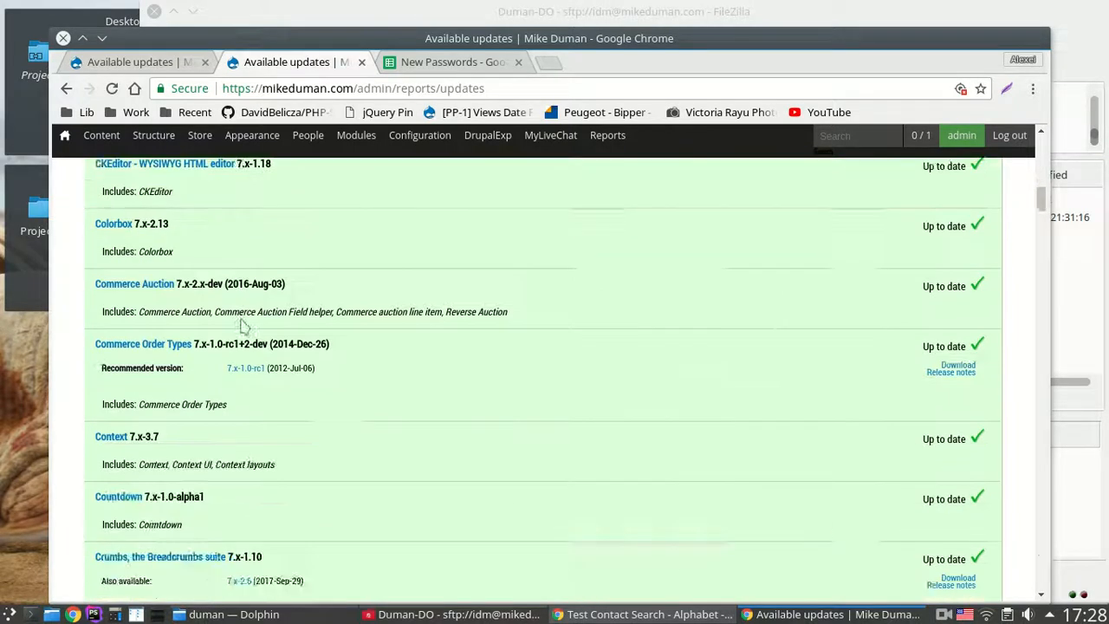
{"action": "scroll", "coordinate": [244, 325], "scroll_direction": "down", "scroll_amount": 5}
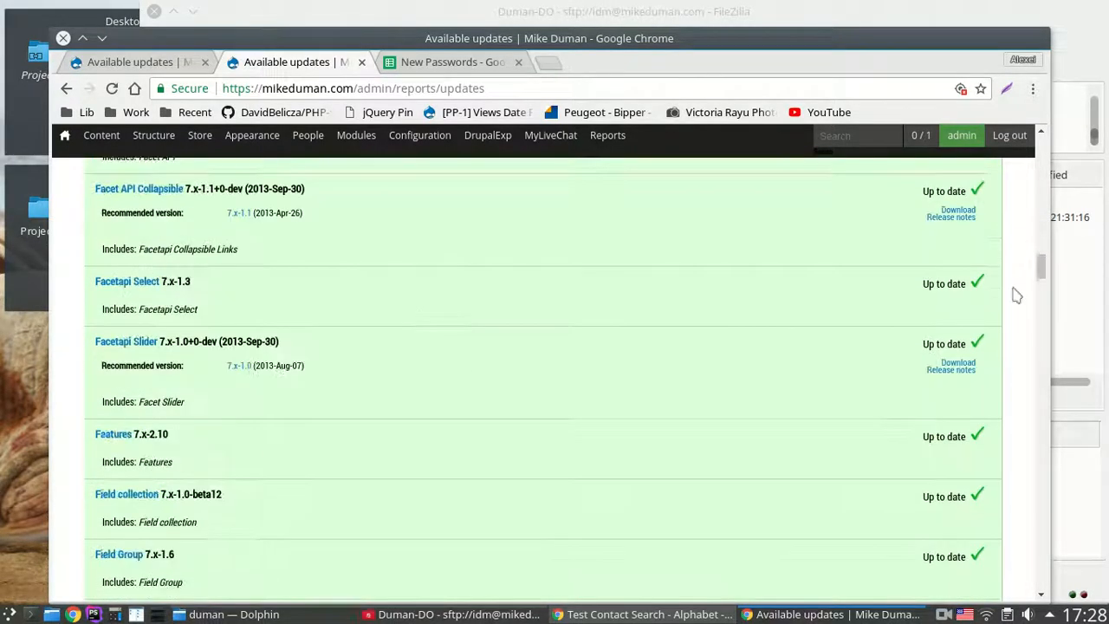
{"action": "left_click_drag", "start_coordinate": [1040, 271], "coordinate": [1079, 593]}
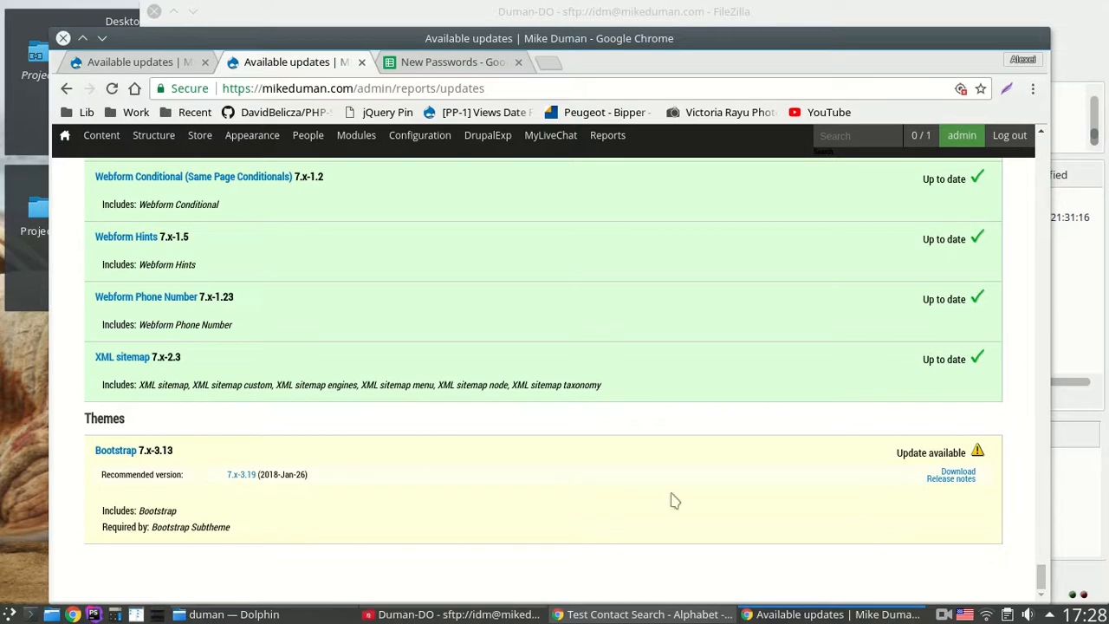
{"action": "left_click_drag", "start_coordinate": [1046, 578], "coordinate": [1045, 143]}
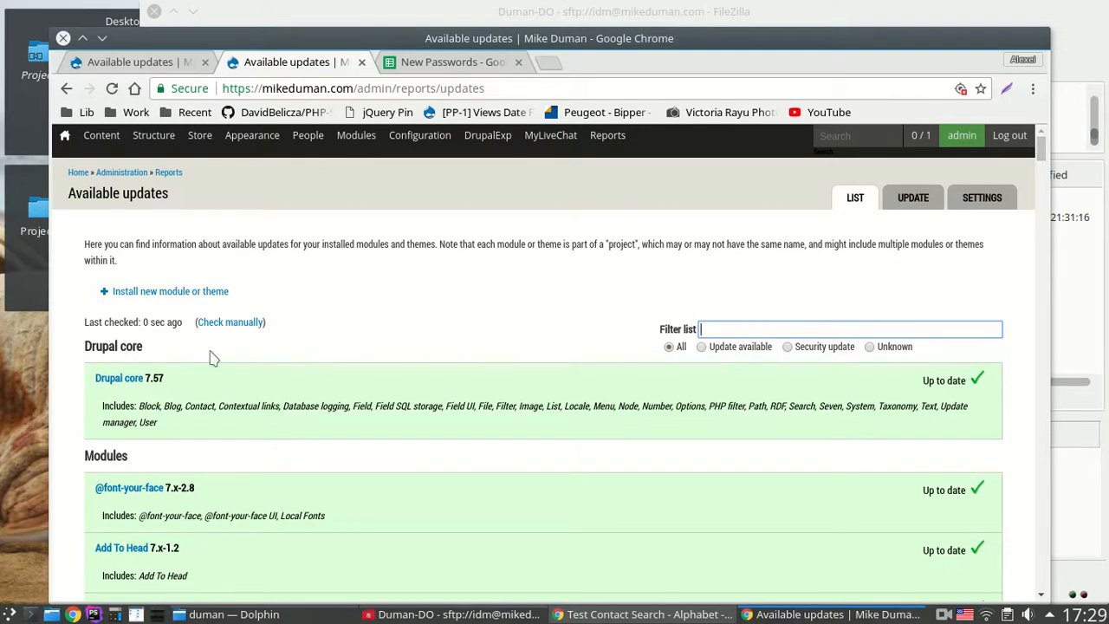
{"action": "left_click", "coordinate": [155, 68]}
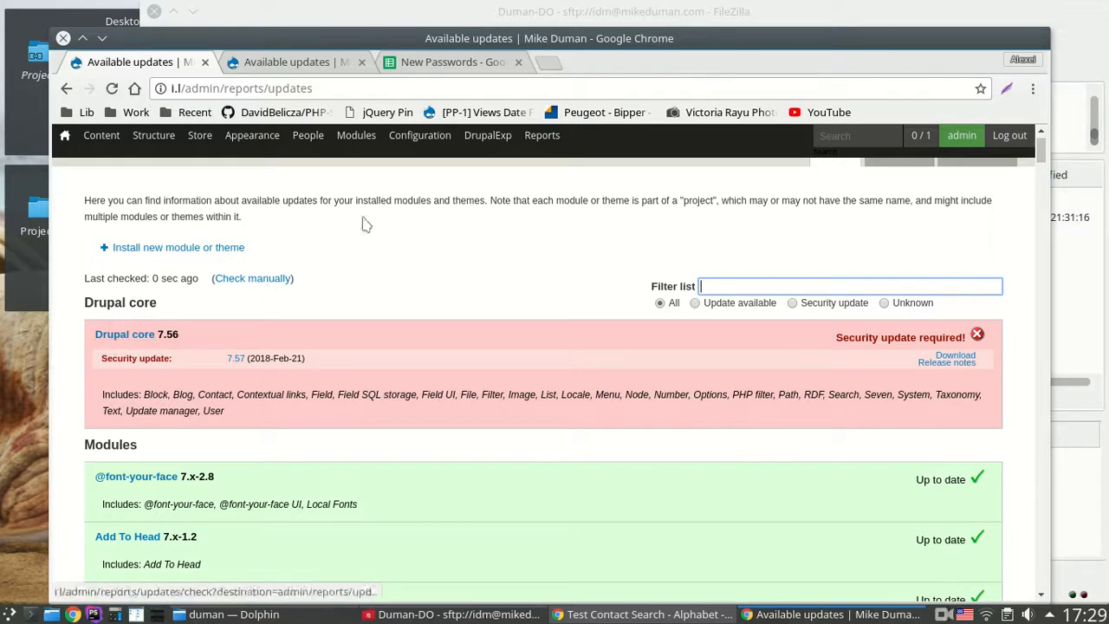
{"action": "left_click", "coordinate": [289, 73]}
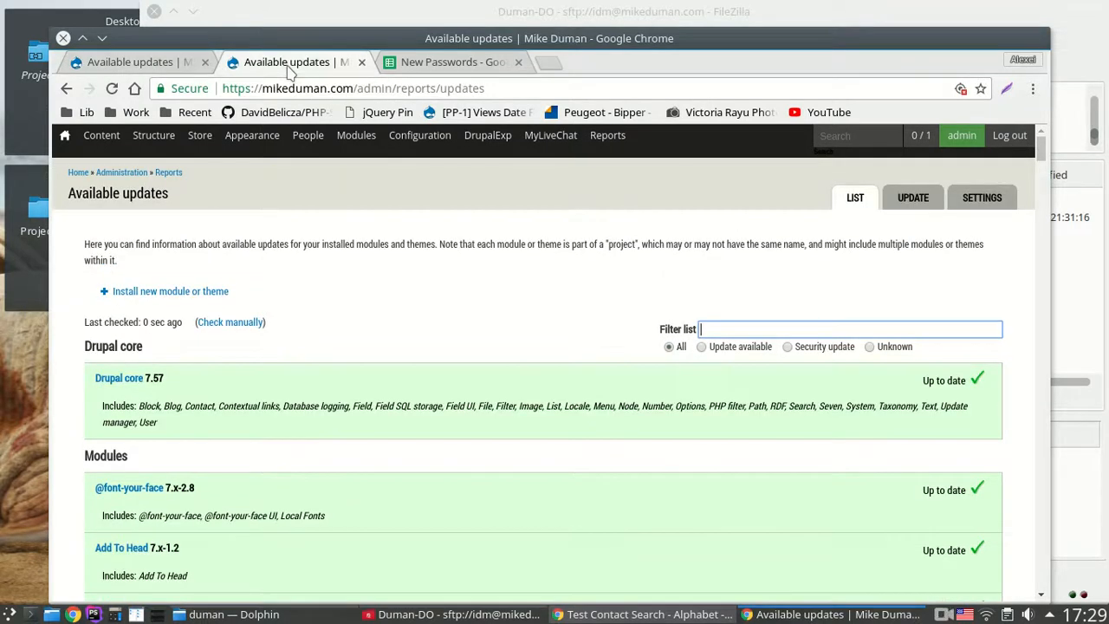
Step: Create a quick backup of the live site's Default Database as a download using Default Settings in Backup and Migrate
{"action": "mouse_move", "coordinate": [417, 139]}
{"action": "mouse_move", "coordinate": [420, 183]}
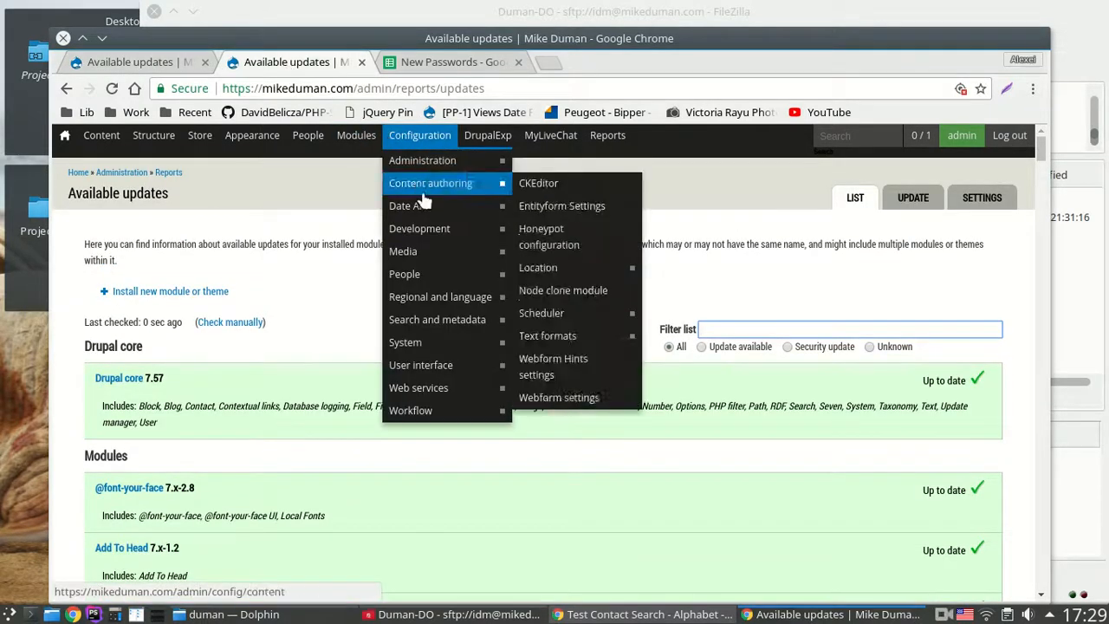
{"action": "mouse_move", "coordinate": [456, 346]}
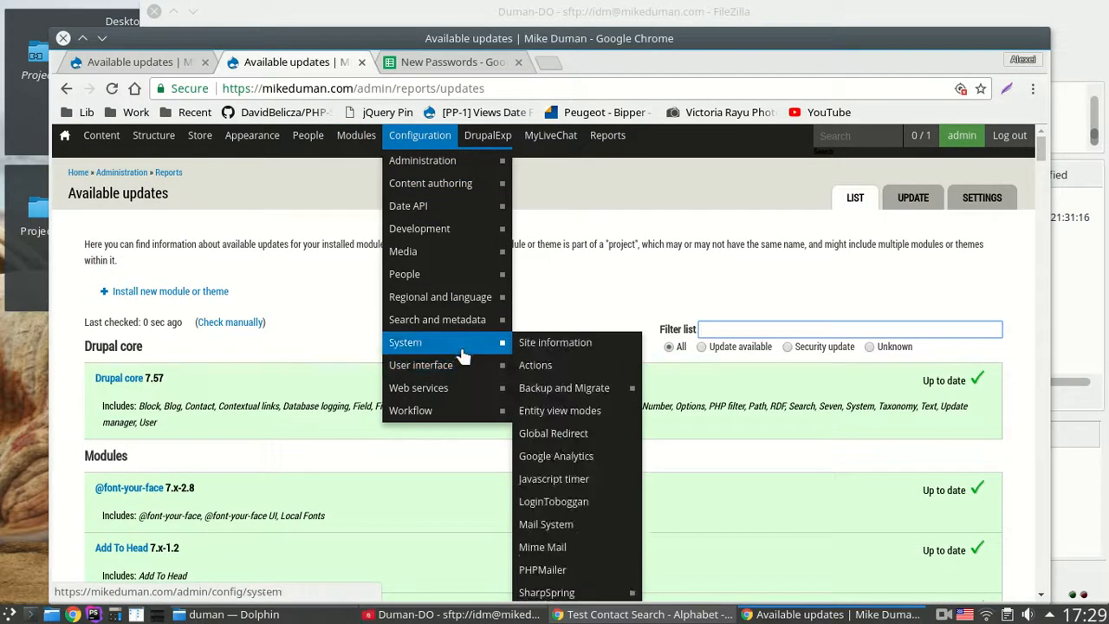
{"action": "left_click", "coordinate": [557, 394]}
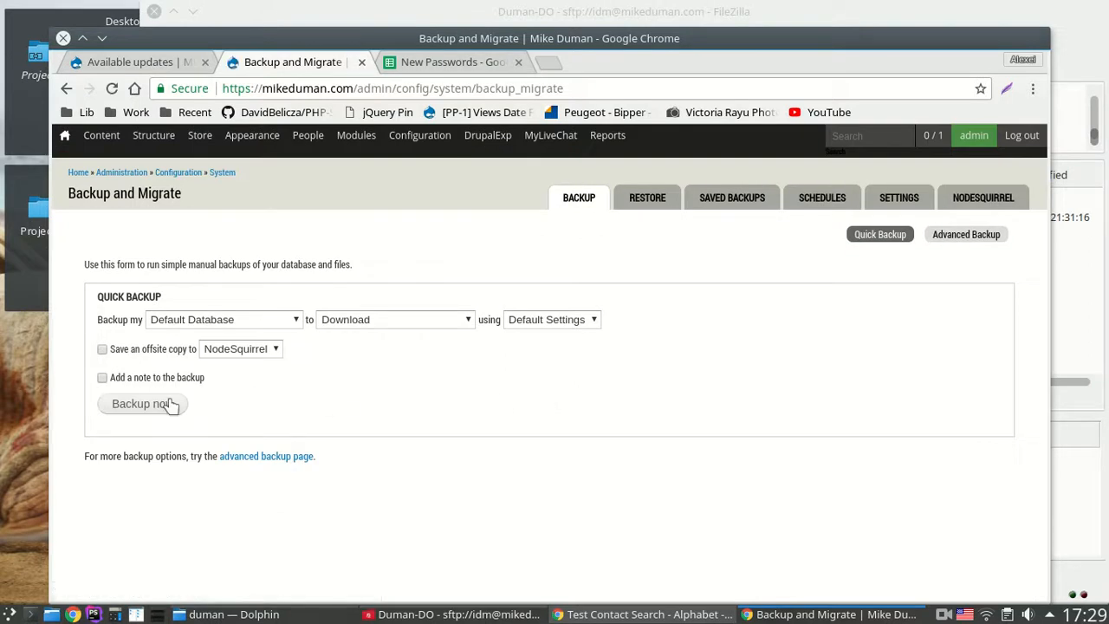
{"action": "left_click", "coordinate": [167, 409]}
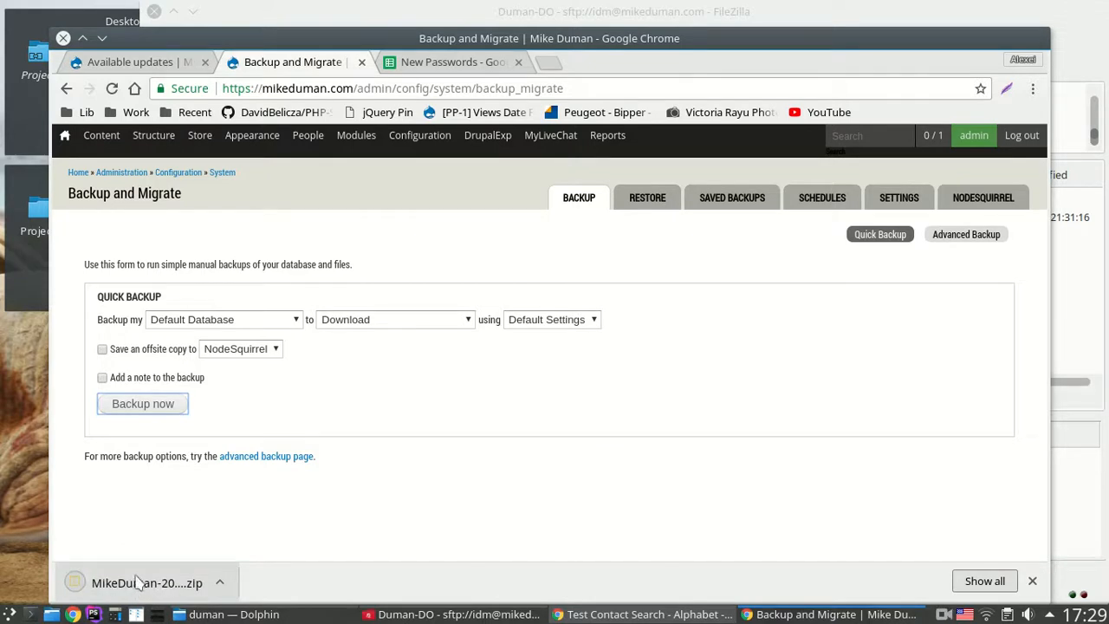
Step: Open the new backup archive MikeDuman-2018-03-03T10-29-32.mysql.zip from the Downloads folder in Dolphin
{"action": "left_click", "coordinate": [52, 613]}
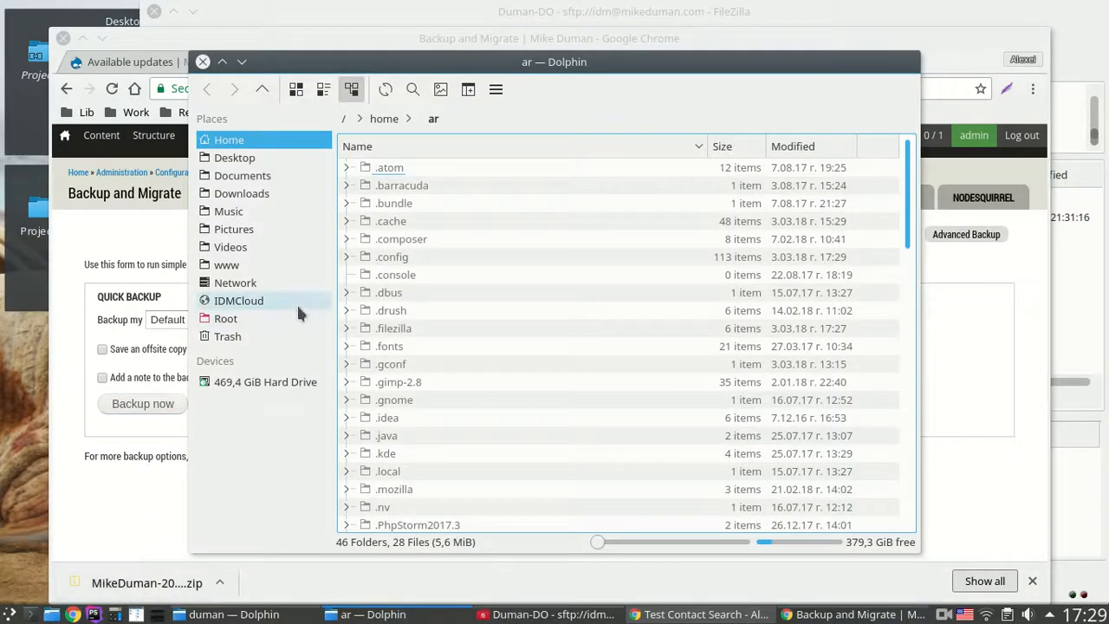
{"action": "left_click", "coordinate": [265, 201]}
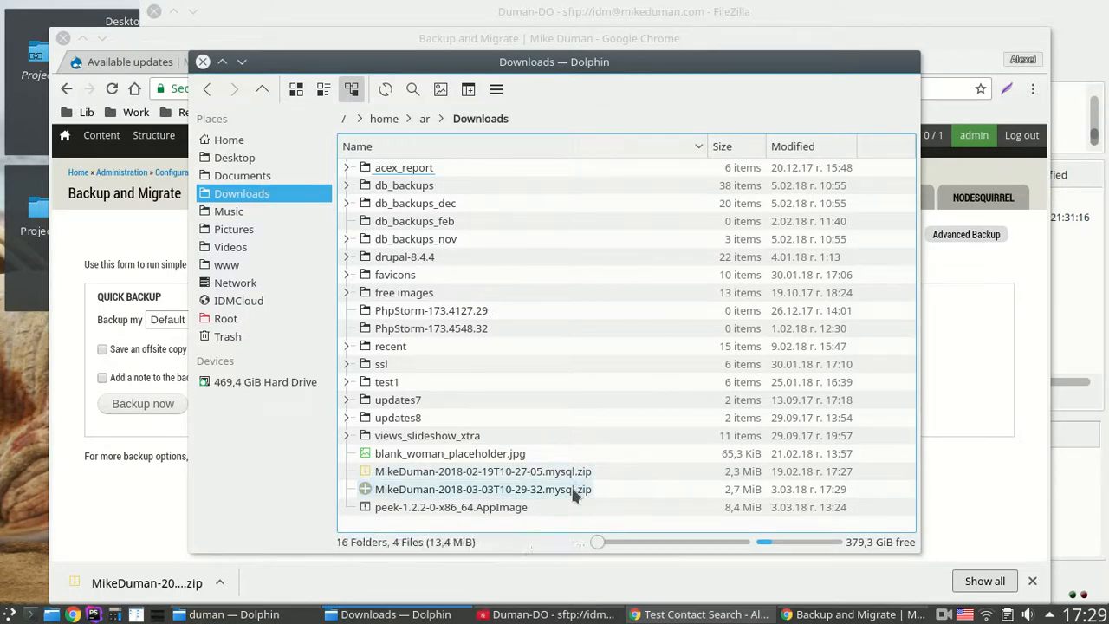
{"action": "left_click", "coordinate": [507, 490]}
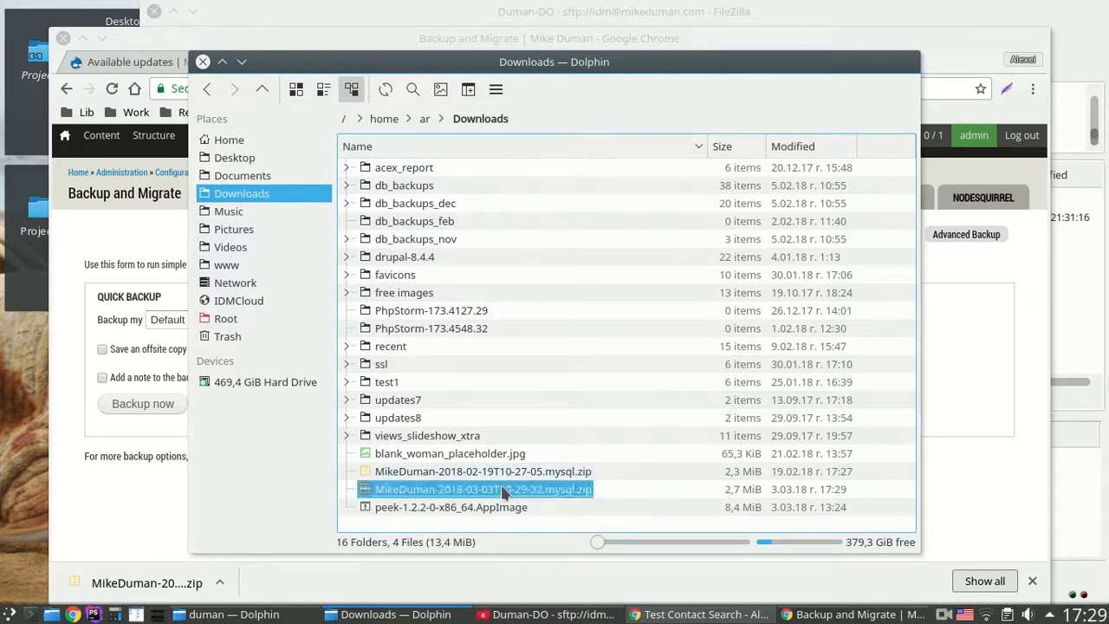
{"action": "double_click", "coordinate": [505, 491]}
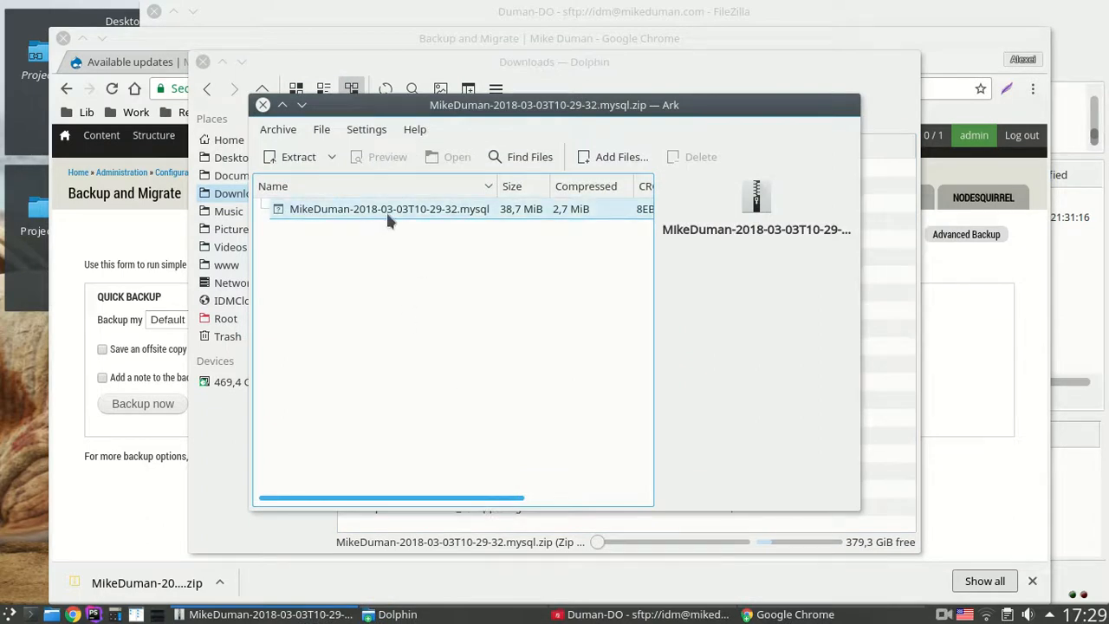
Step: Inspect the database dump inside the archive through to its closing SET statements, and close the preview and the archive
{"action": "double_click", "coordinate": [386, 213]}
{"action": "scroll", "coordinate": [537, 407], "scroll_direction": "down", "scroll_amount": 20}
{"action": "scroll", "coordinate": [1072, 394], "scroll_direction": "down", "scroll_amount": 5}
{"action": "left_click_drag", "start_coordinate": [1072, 396], "coordinate": [1100, 530]}
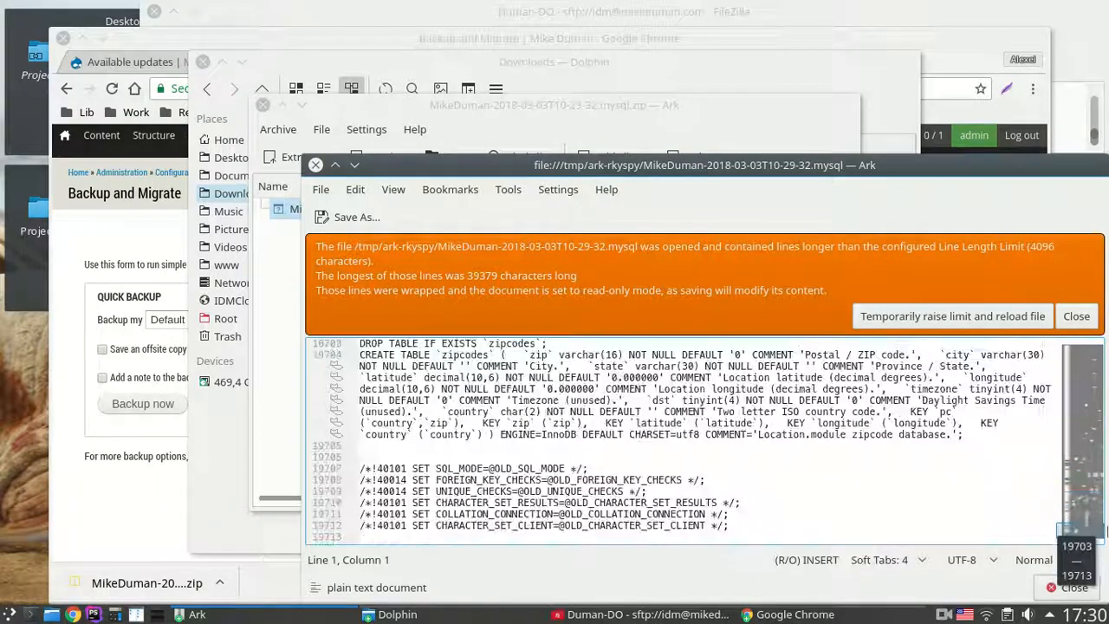
{"action": "left_click_drag", "start_coordinate": [382, 476], "coordinate": [613, 515]}
{"action": "left_click", "coordinate": [614, 515]}
{"action": "left_click", "coordinate": [641, 491]}
{"action": "scroll", "coordinate": [633, 492], "scroll_direction": "up", "scroll_amount": 5}
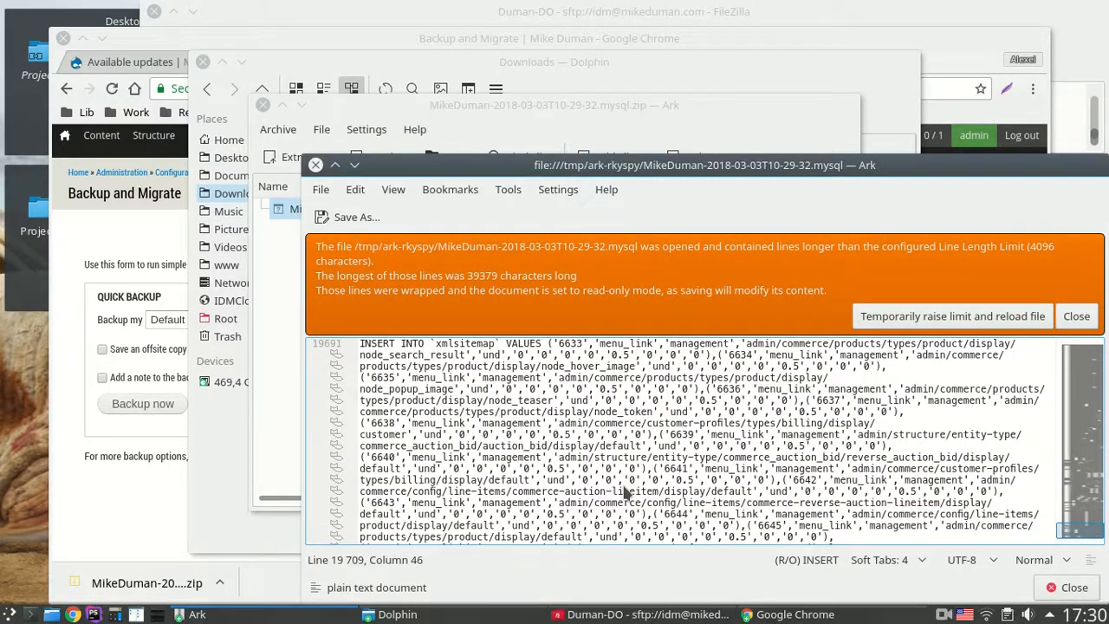
{"action": "scroll", "coordinate": [622, 487], "scroll_direction": "down", "scroll_amount": 10}
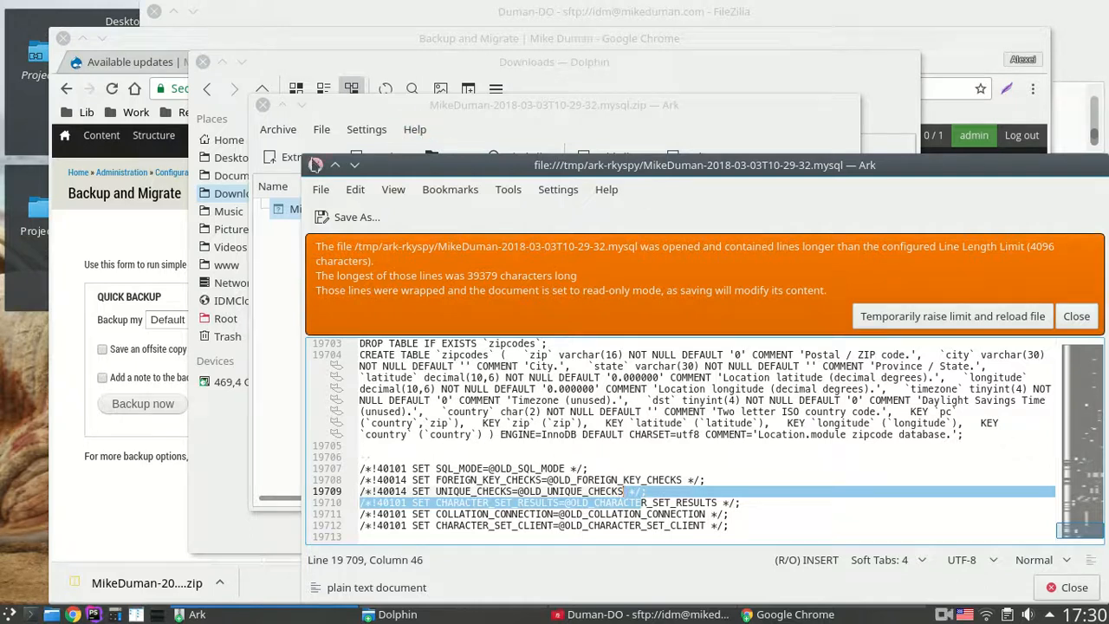
{"action": "left_click", "coordinate": [315, 165]}
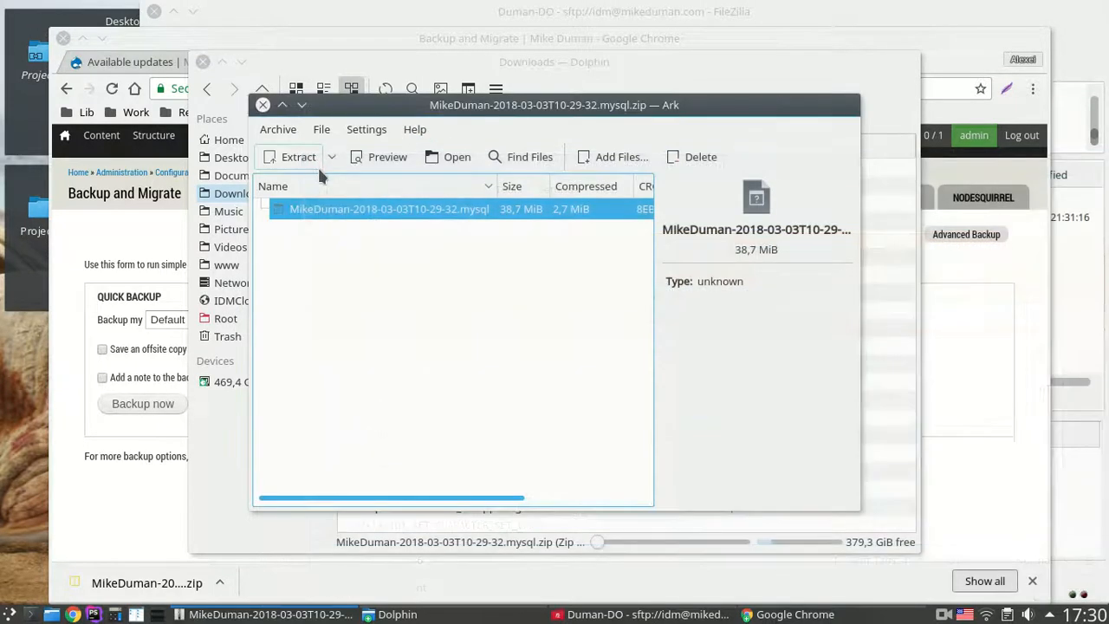
{"action": "left_click", "coordinate": [263, 105]}
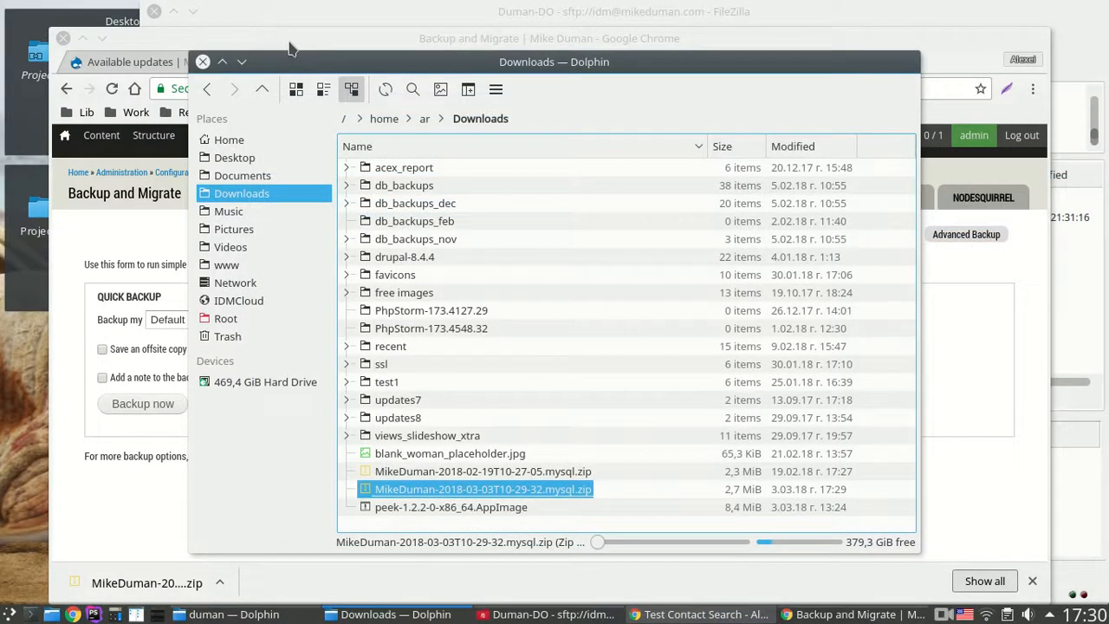
Step: Switch back to Chrome, dismiss the downloads bar and reopen the live site's Available updates report
{"action": "left_click", "coordinate": [290, 50]}
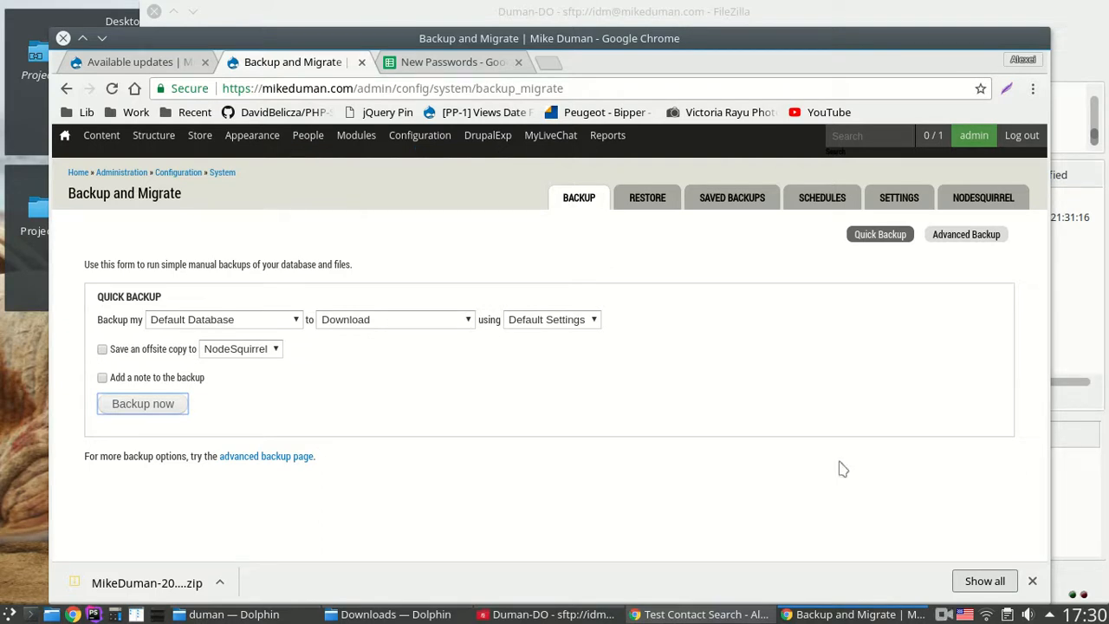
{"action": "left_click", "coordinate": [1032, 581]}
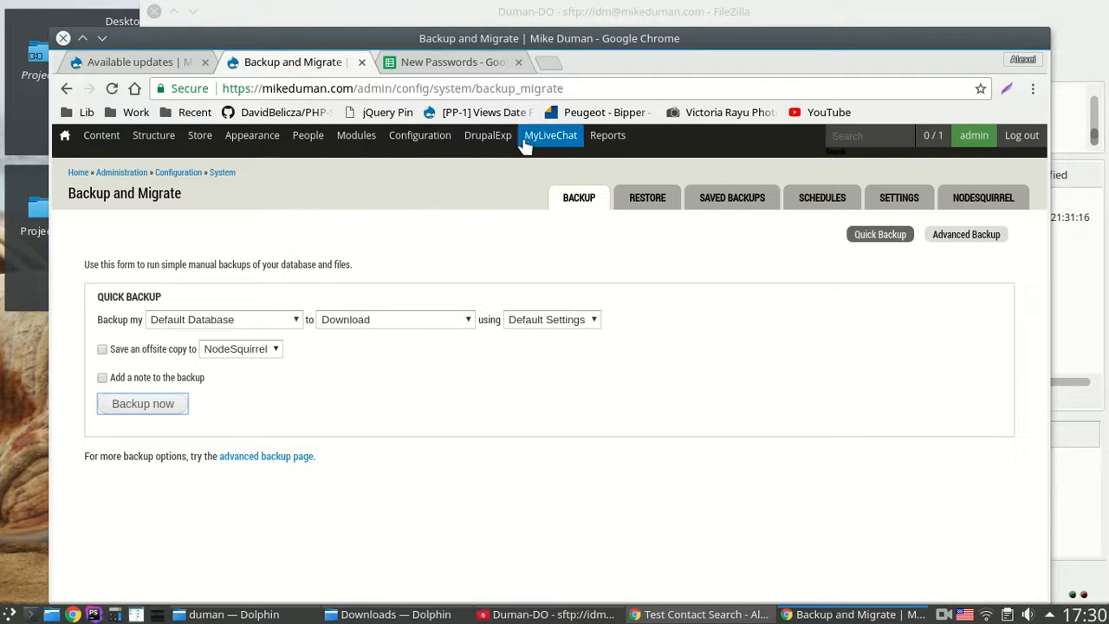
{"action": "mouse_move", "coordinate": [525, 143]}
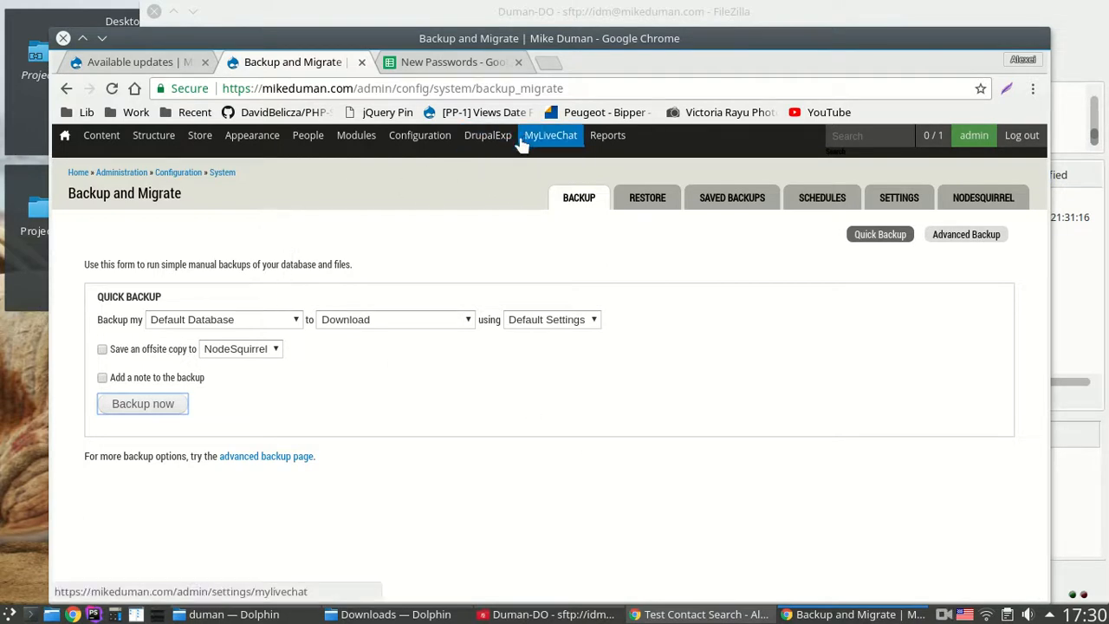
{"action": "mouse_move", "coordinate": [616, 147]}
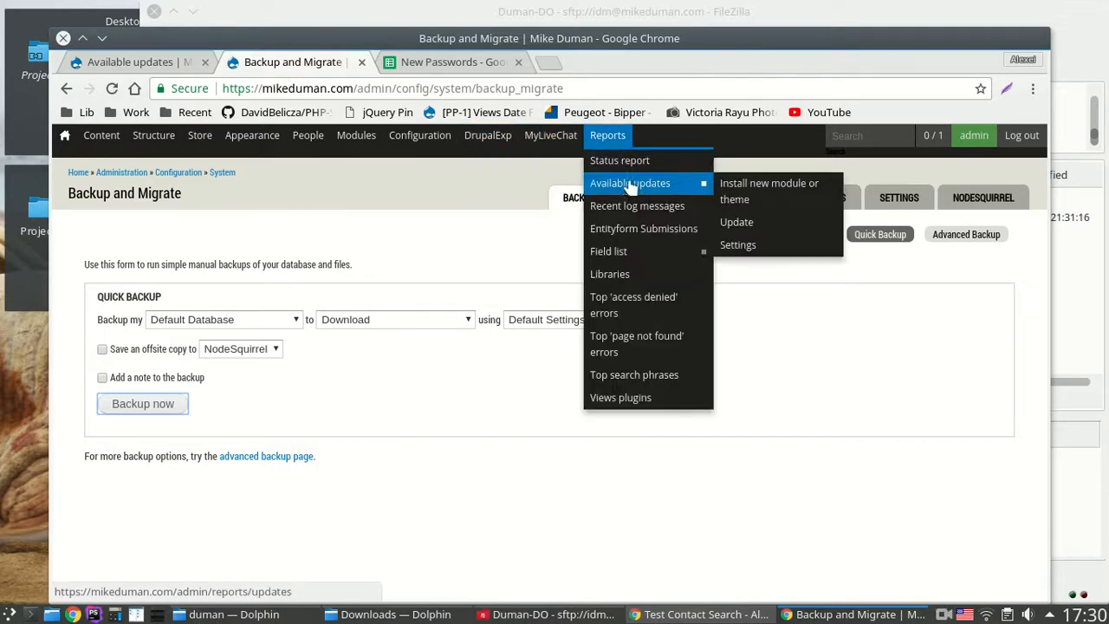
{"action": "left_click", "coordinate": [628, 184]}
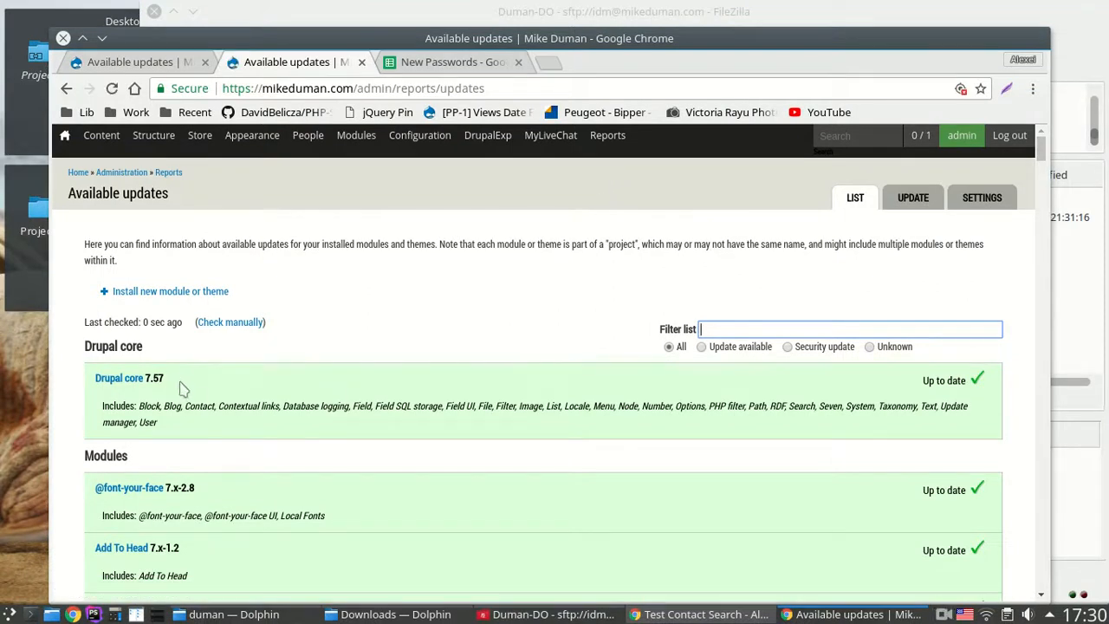
Step: Compare the Drupal core version in the live site's update report with the one in the local copy's report
{"action": "left_click_drag", "start_coordinate": [175, 380], "coordinate": [123, 369]}
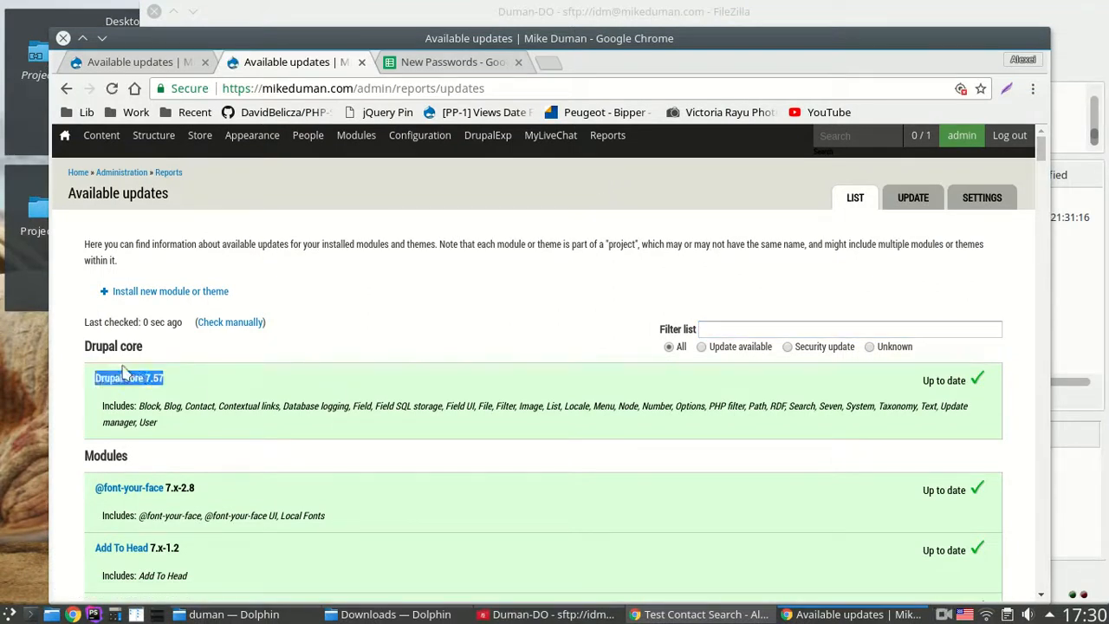
{"action": "left_click", "coordinate": [287, 397]}
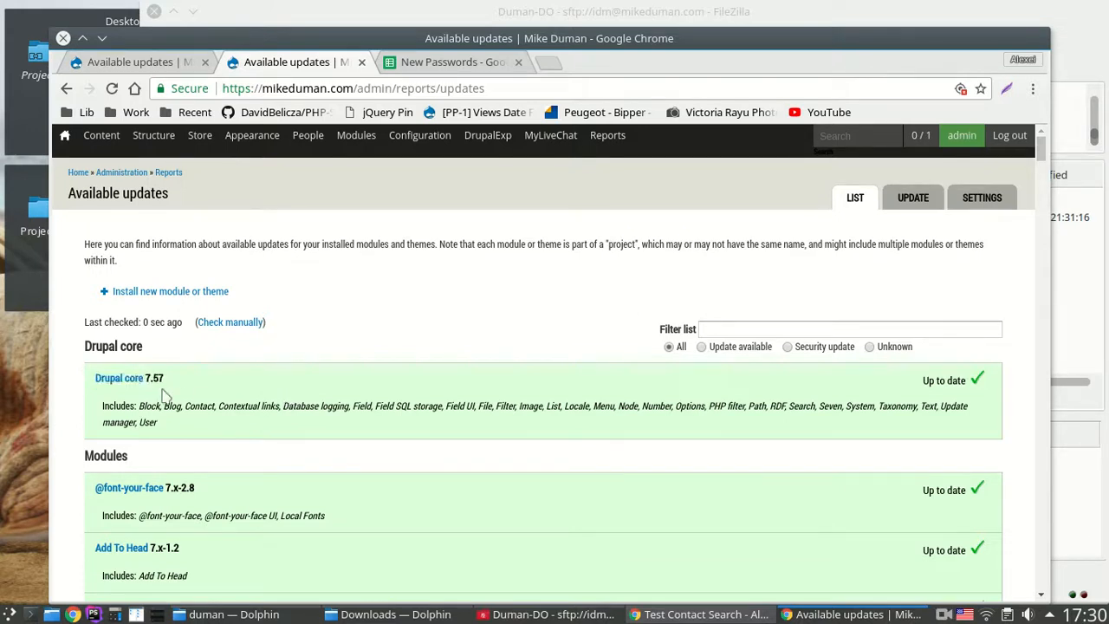
{"action": "scroll", "coordinate": [178, 364], "scroll_direction": "down", "scroll_amount": 1}
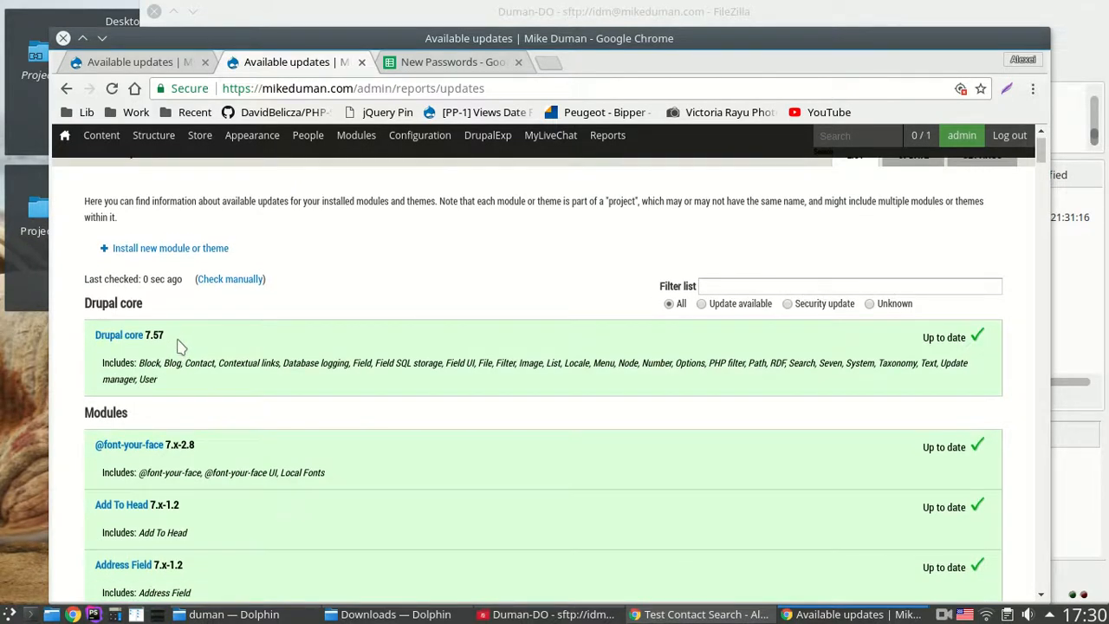
{"action": "left_click_drag", "start_coordinate": [163, 335], "coordinate": [100, 325]}
{"action": "left_click", "coordinate": [263, 344]}
{"action": "left_click_drag", "start_coordinate": [216, 336], "coordinate": [73, 341]}
{"action": "left_click", "coordinate": [73, 341]}
{"action": "left_click", "coordinate": [143, 68]}
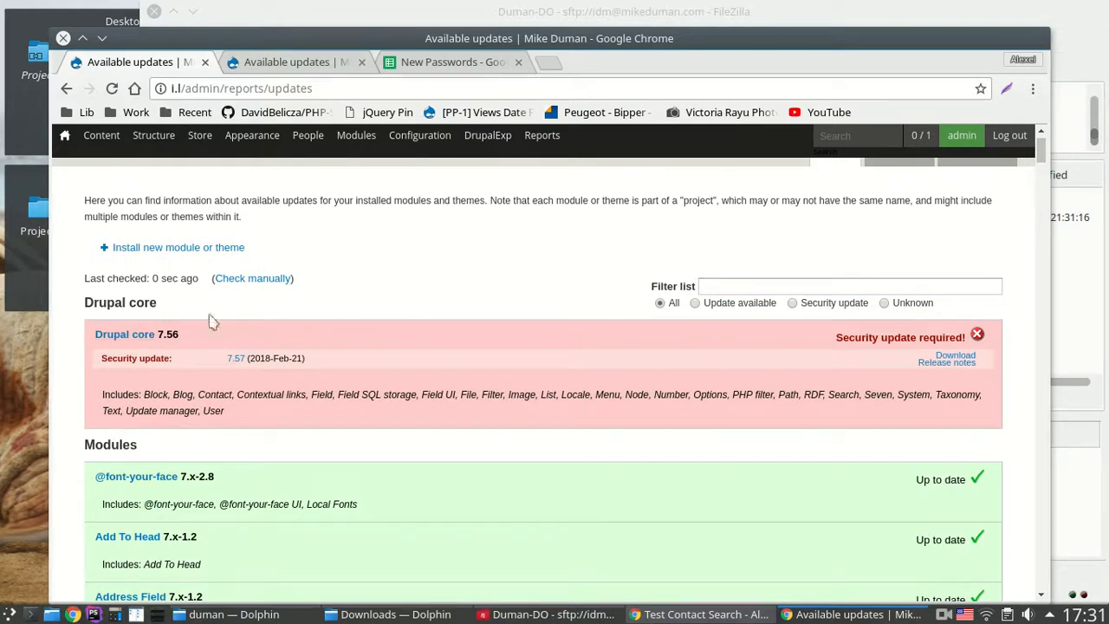
{"action": "left_click", "coordinate": [339, 73]}
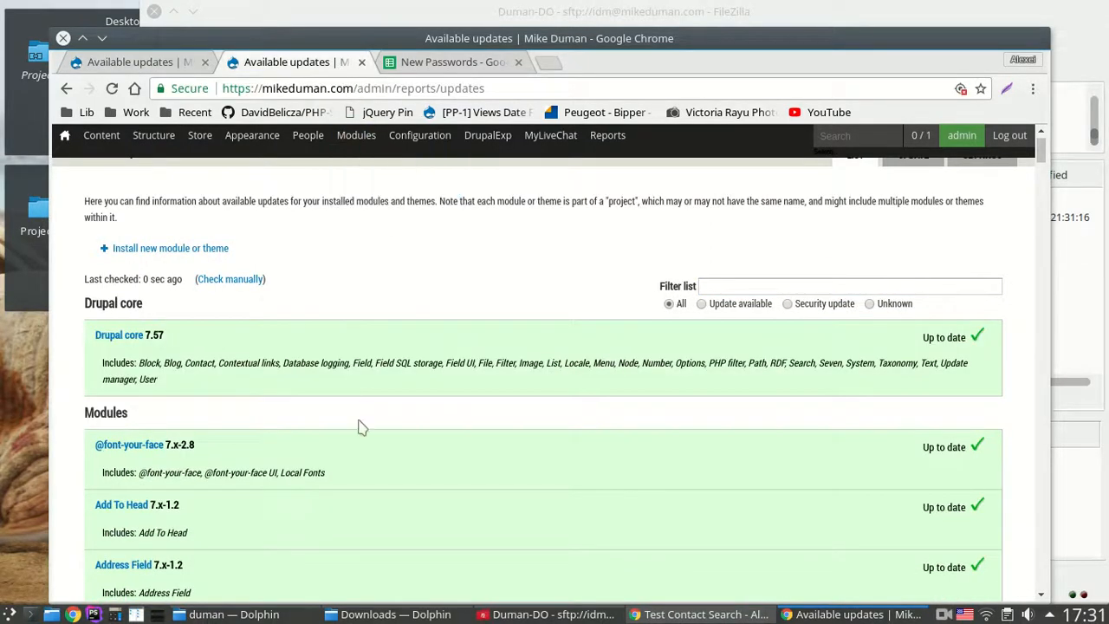
Step: Examine the version numbers of the Adminimal Administration Menu, Address Field and Add To Head modules in the live site's update report
{"action": "scroll", "coordinate": [363, 427], "scroll_direction": "down", "scroll_amount": 5}
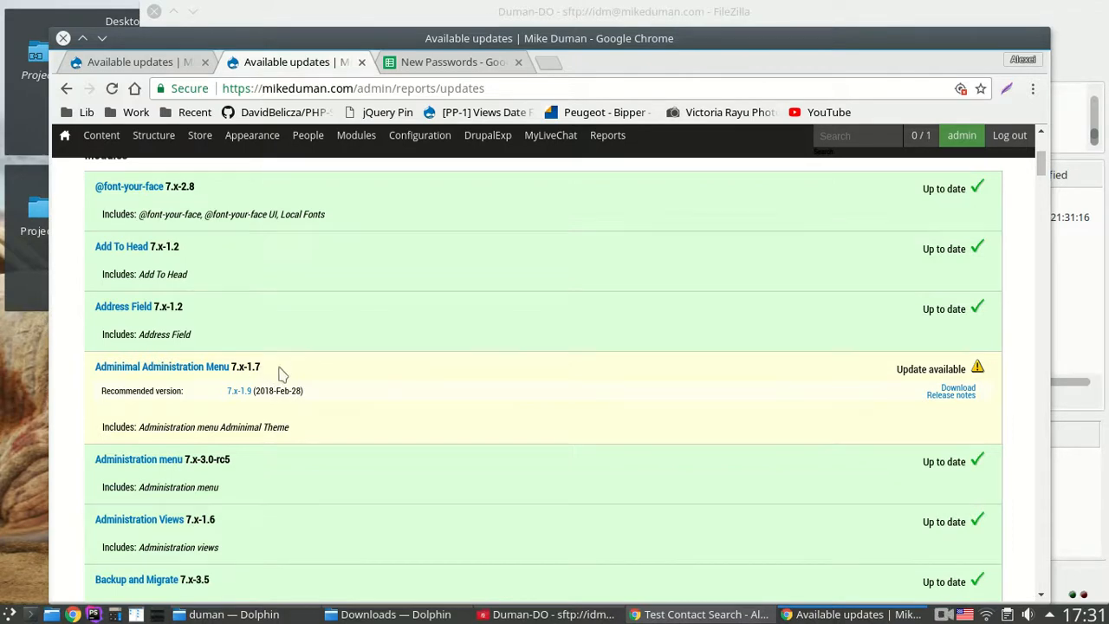
{"action": "scroll", "coordinate": [280, 373], "scroll_direction": "down", "scroll_amount": 2}
{"action": "scroll", "coordinate": [279, 377], "scroll_direction": "up", "scroll_amount": 1}
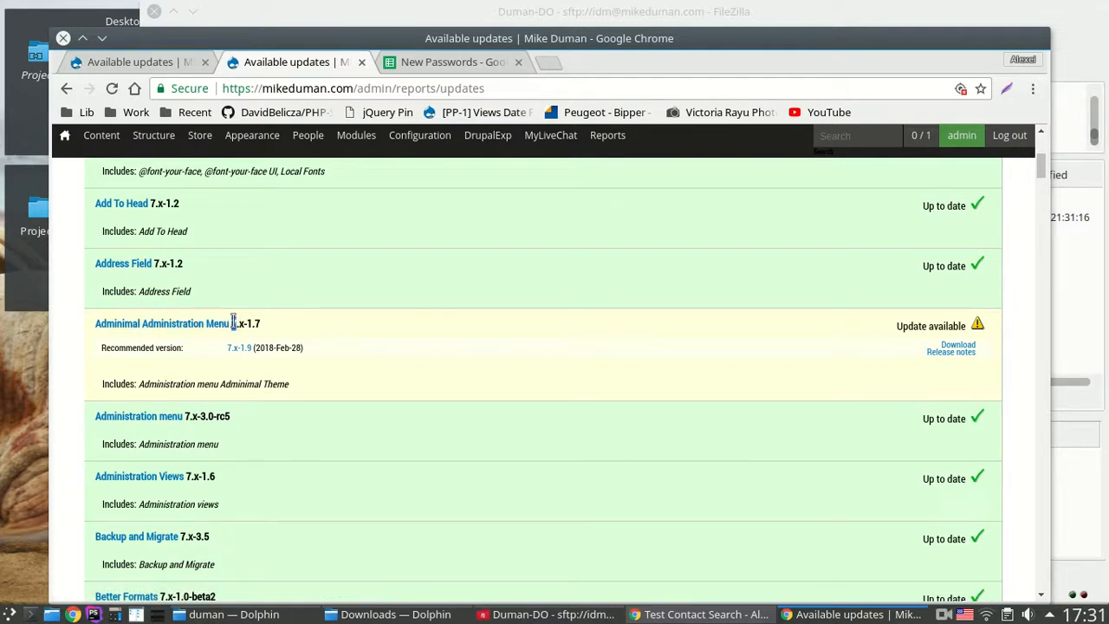
{"action": "left_click_drag", "start_coordinate": [235, 323], "coordinate": [229, 321]}
{"action": "left_click_drag", "start_coordinate": [153, 263], "coordinate": [160, 262]}
{"action": "left_click_drag", "start_coordinate": [163, 203], "coordinate": [151, 203]}
{"action": "left_click", "coordinate": [248, 323]}
{"action": "left_click_drag", "start_coordinate": [170, 263], "coordinate": [175, 265]}
{"action": "left_click_drag", "start_coordinate": [206, 295], "coordinate": [91, 263]}
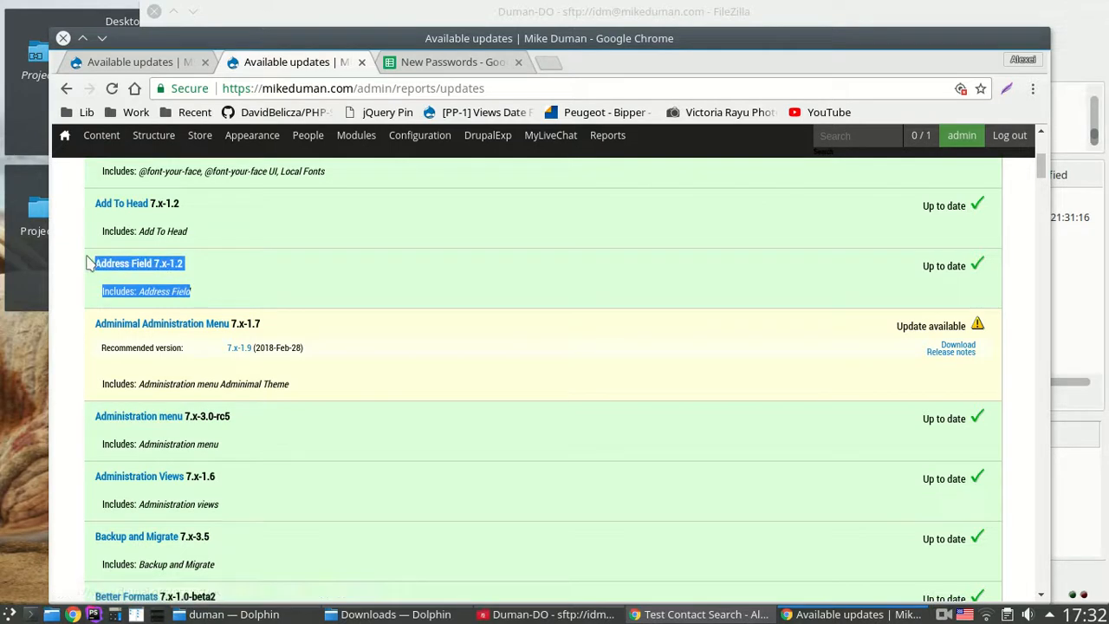
{"action": "left_click", "coordinate": [219, 276]}
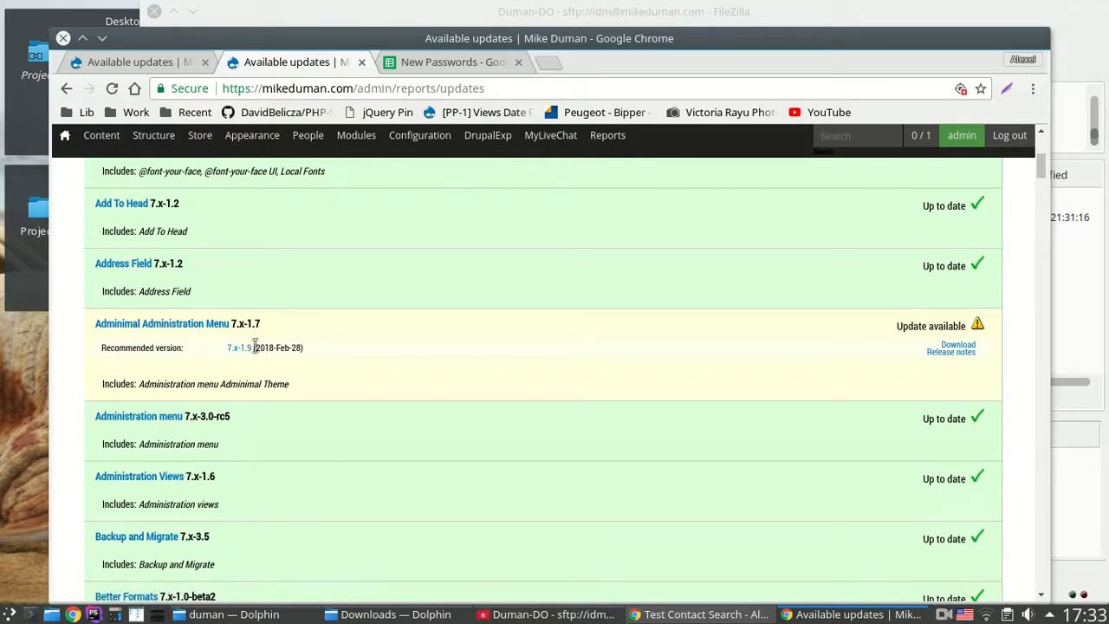
Step: Review the remaining modules in the report, such as Chaos tool suite, Honeypot and Mail System, for recommended and also-available releases
{"action": "scroll", "coordinate": [264, 346], "scroll_direction": "down", "scroll_amount": 3}
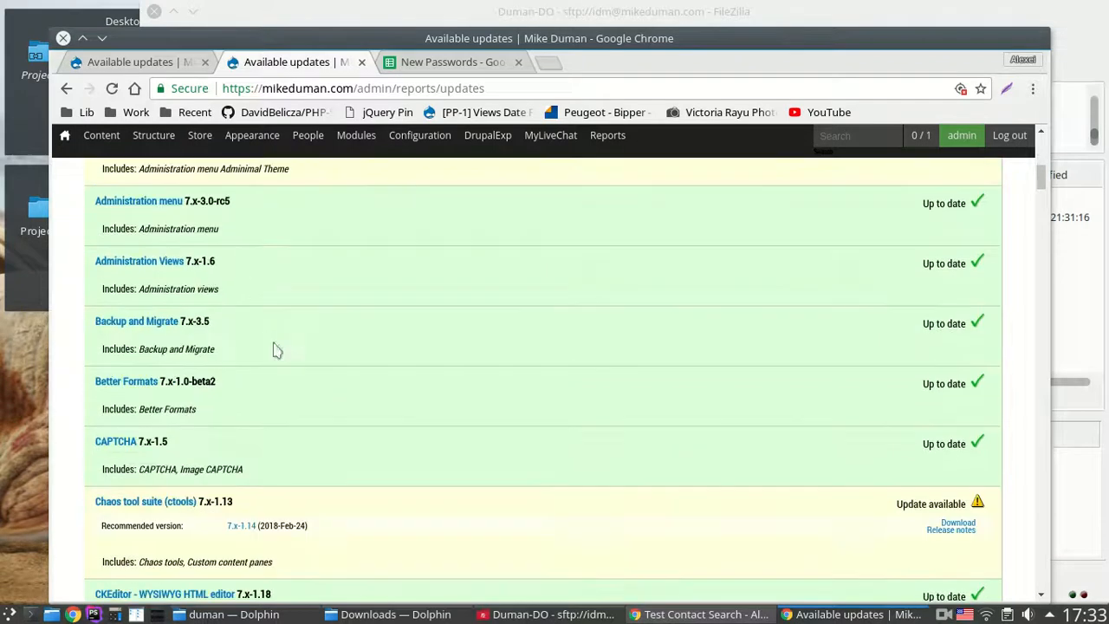
{"action": "scroll", "coordinate": [286, 346], "scroll_direction": "down", "scroll_amount": 2}
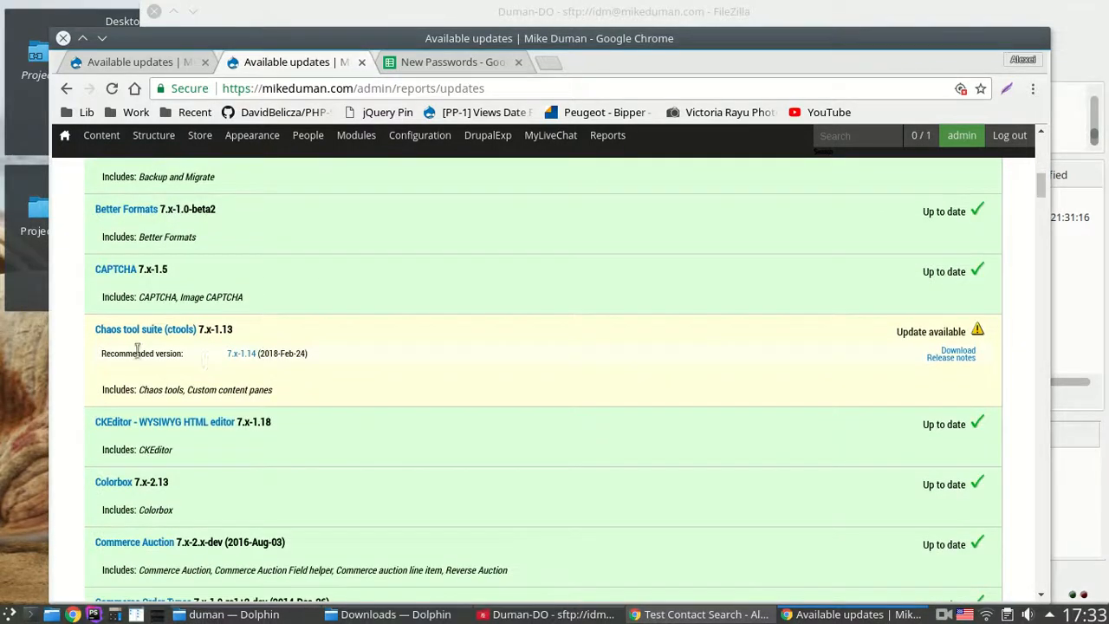
{"action": "scroll", "coordinate": [245, 368], "scroll_direction": "down", "scroll_amount": 3}
{"action": "scroll", "coordinate": [244, 368], "scroll_direction": "up", "scroll_amount": 2}
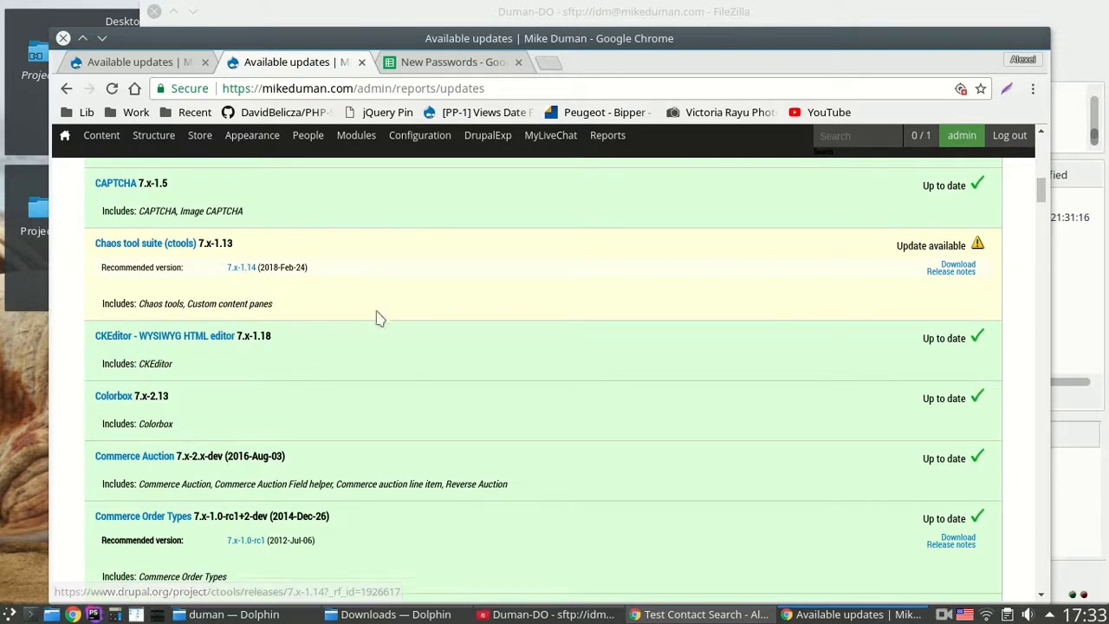
{"action": "scroll", "coordinate": [374, 316], "scroll_direction": "down", "scroll_amount": 2}
{"action": "scroll", "coordinate": [381, 325], "scroll_direction": "down", "scroll_amount": 3}
{"action": "scroll", "coordinate": [381, 338], "scroll_direction": "down", "scroll_amount": 3}
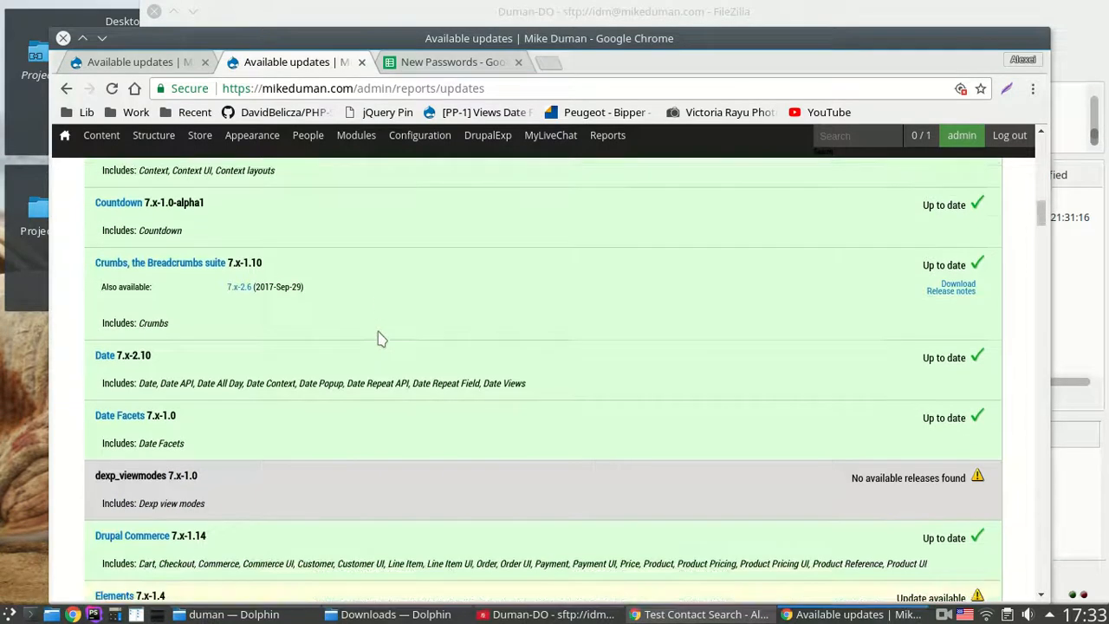
{"action": "scroll", "coordinate": [378, 338], "scroll_direction": "down", "scroll_amount": 6}
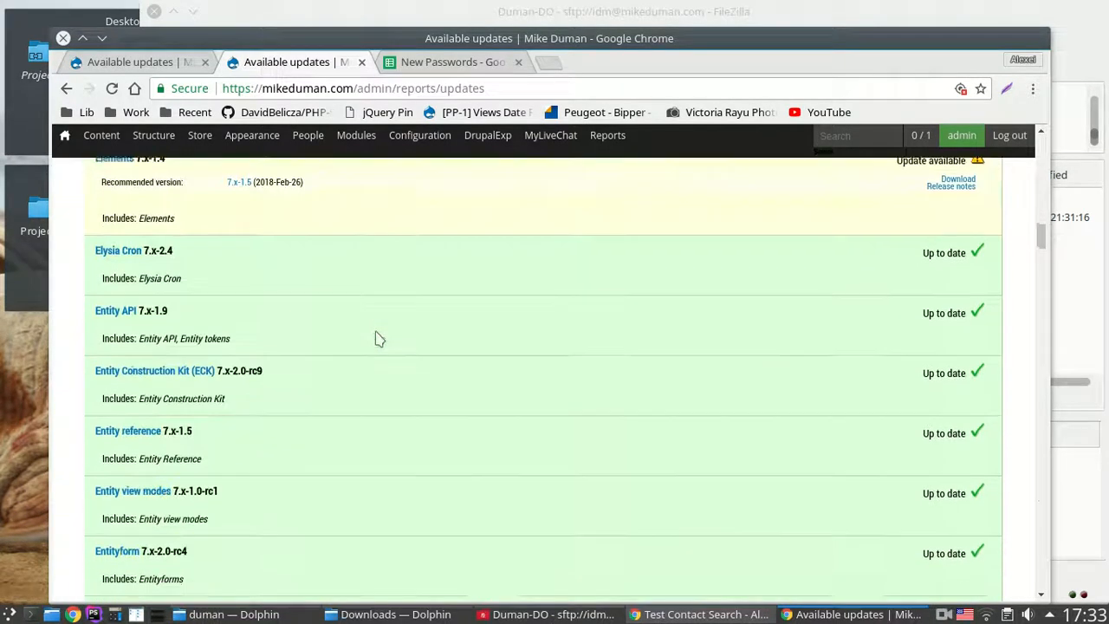
{"action": "scroll", "coordinate": [364, 344], "scroll_direction": "down", "scroll_amount": 12}
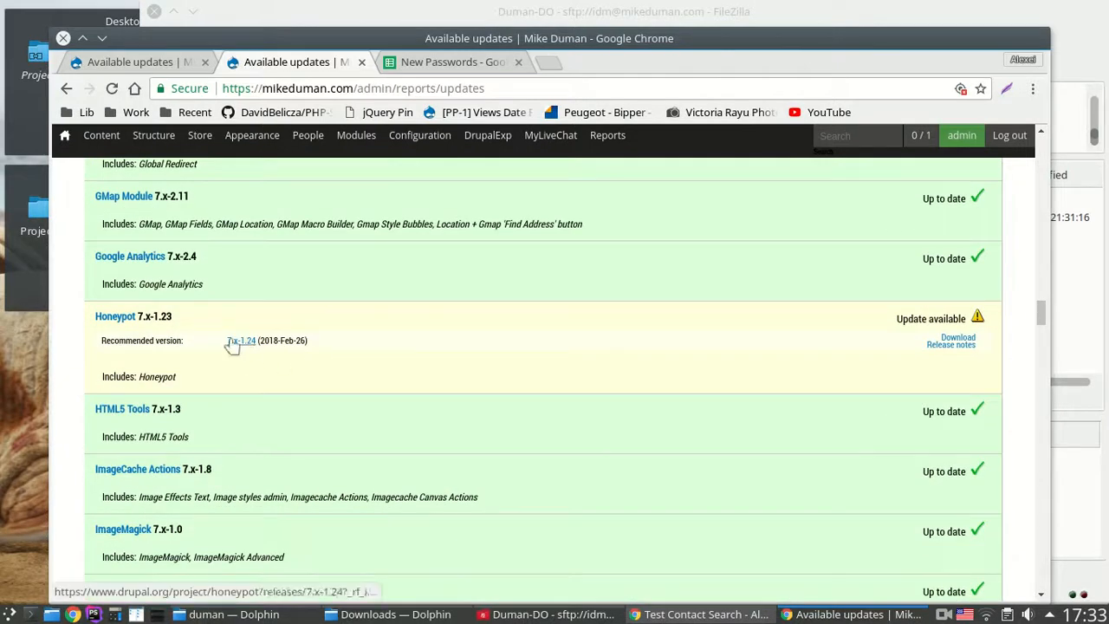
{"action": "scroll", "coordinate": [239, 346], "scroll_direction": "down", "scroll_amount": 12}
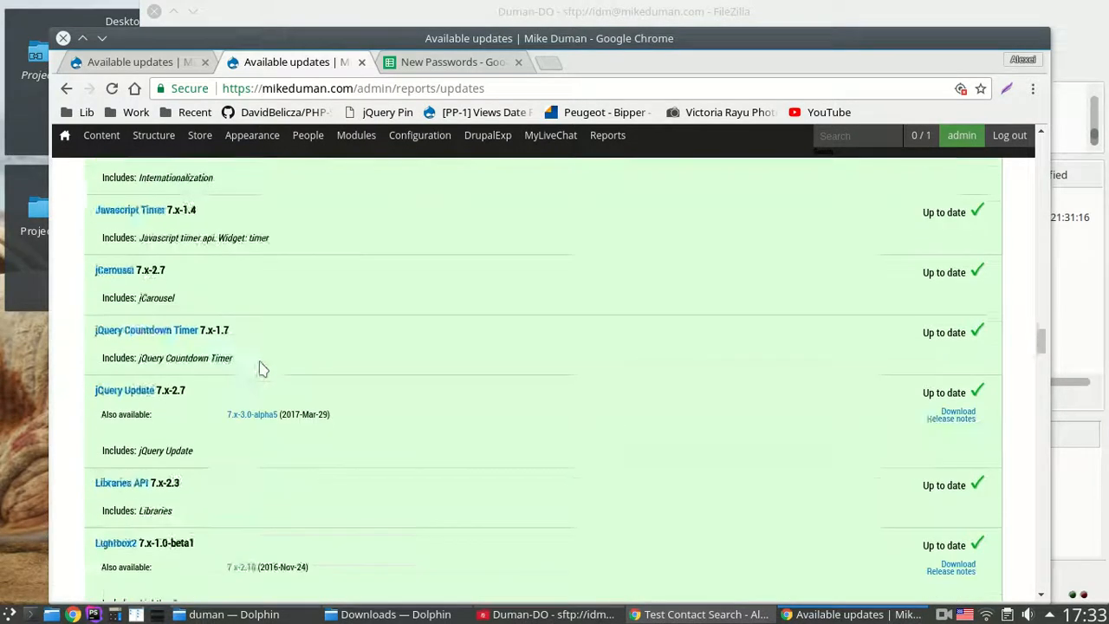
{"action": "scroll", "coordinate": [354, 371], "scroll_direction": "down", "scroll_amount": 4}
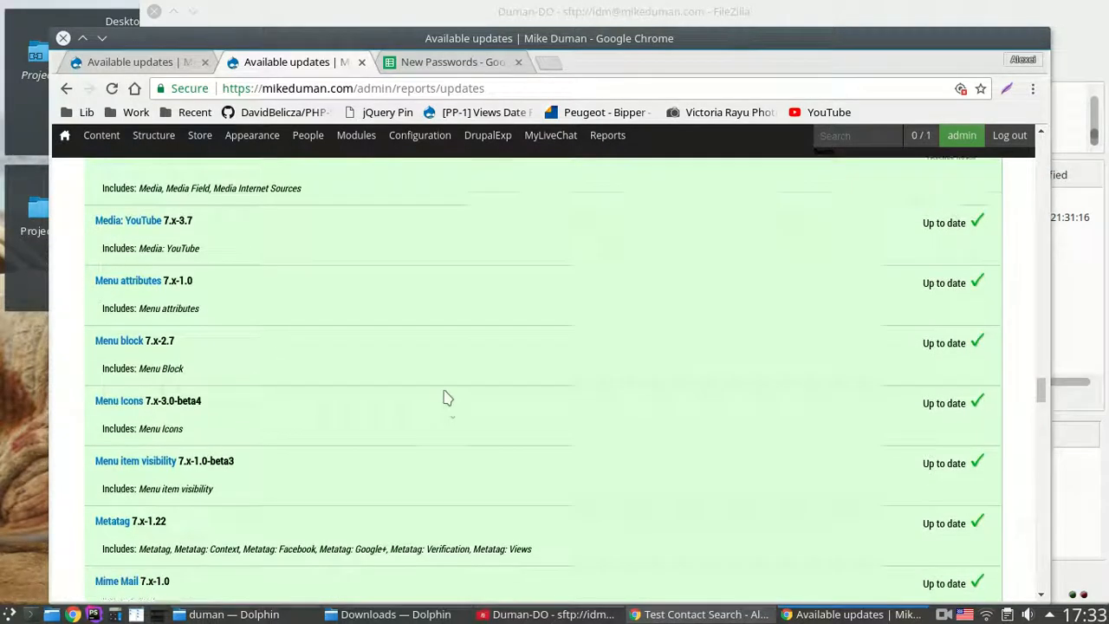
{"action": "scroll", "coordinate": [447, 395], "scroll_direction": "up", "scroll_amount": 4}
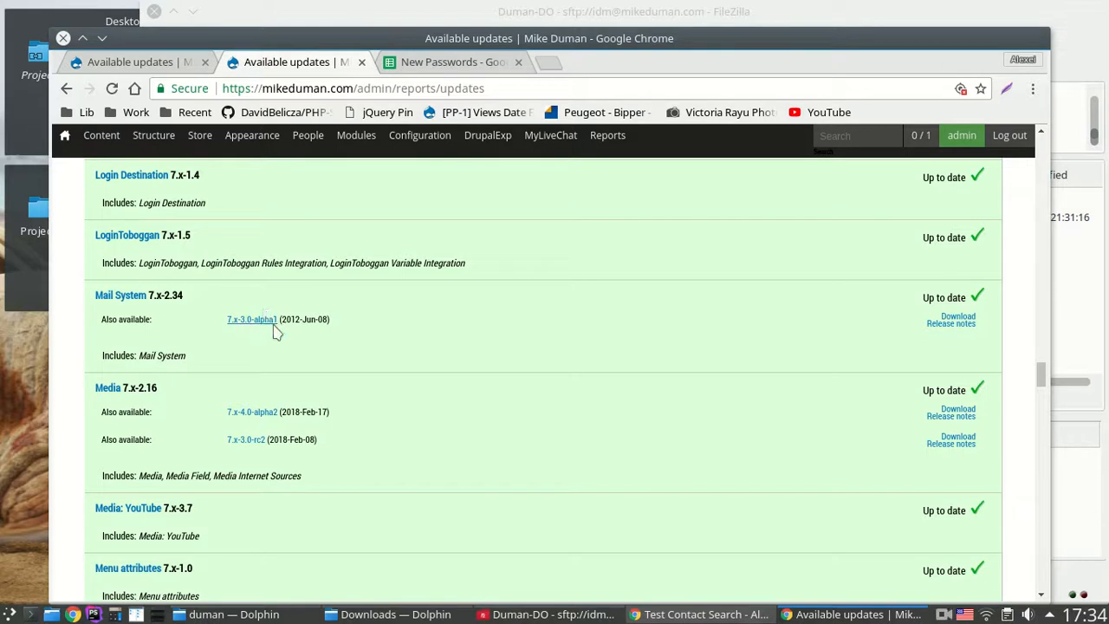
Step: Check the Themes section at the end of the live site's report for a Bootstrap update
{"action": "left_click_drag", "start_coordinate": [1041, 373], "coordinate": [1071, 579]}
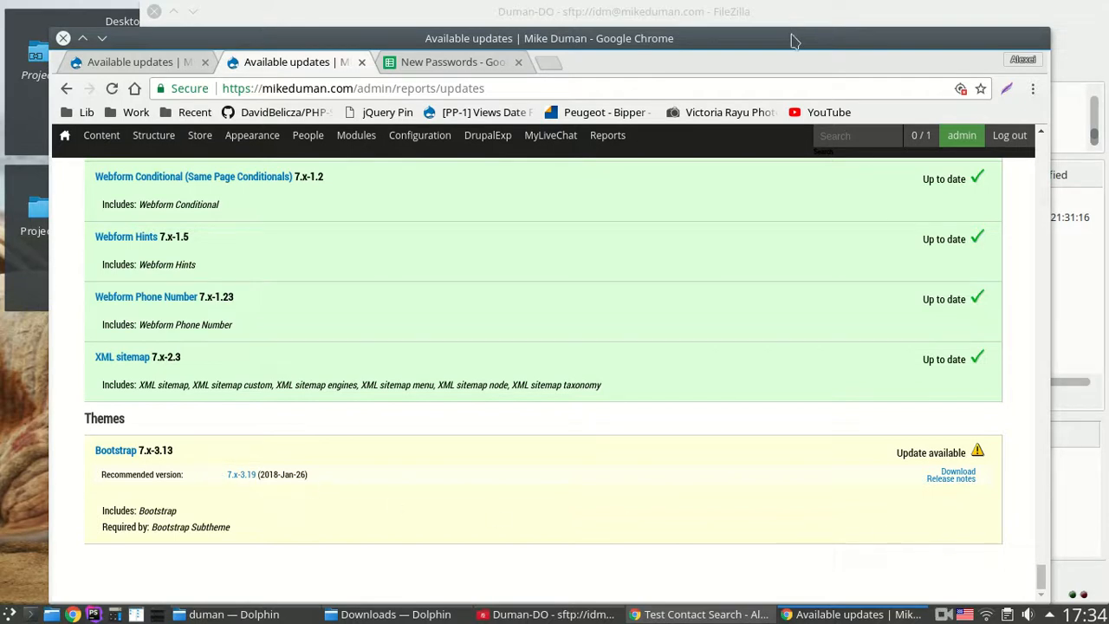
{"action": "left_click_drag", "start_coordinate": [791, 38], "coordinate": [790, 35]}
{"action": "left_click_drag", "start_coordinate": [785, 33], "coordinate": [786, 33]}
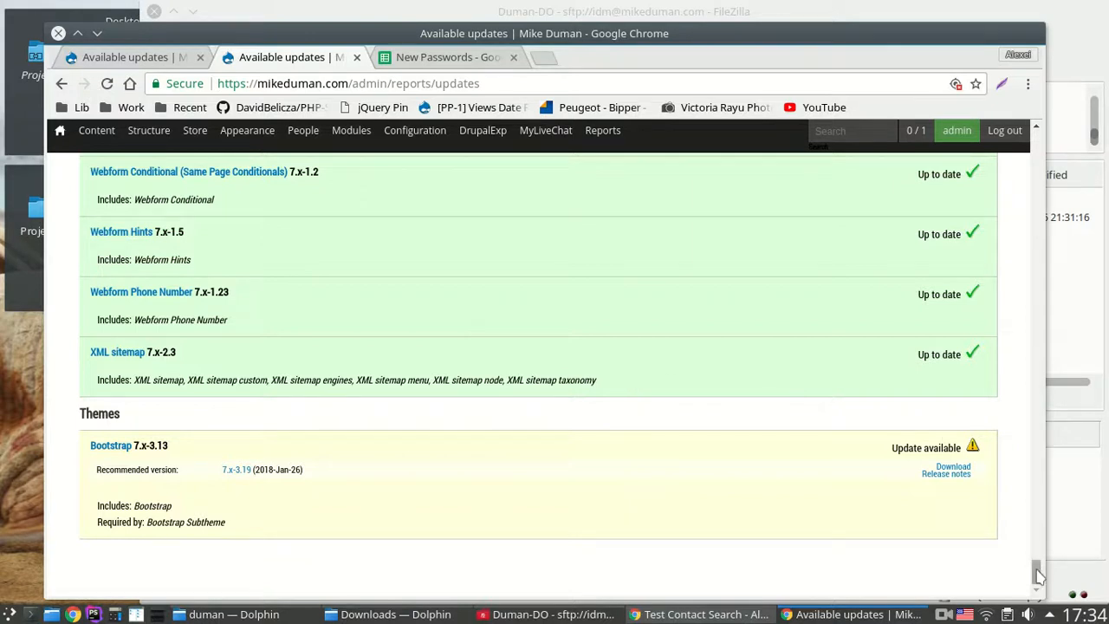
Step: Download the updates for Adminimal Administration Menu, Chaos tool suite, Elements and Honeypot, leaving out the Bootstrap theme
{"action": "left_click_drag", "start_coordinate": [1037, 576], "coordinate": [1036, 143]}
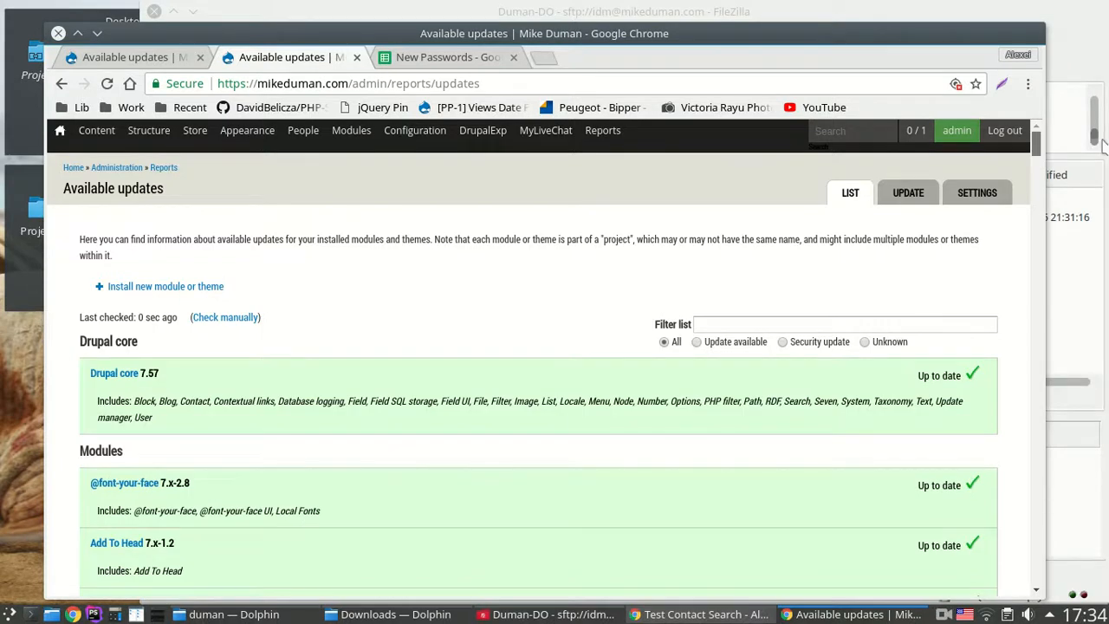
{"action": "scroll", "coordinate": [805, 307], "scroll_direction": "down", "scroll_amount": 2}
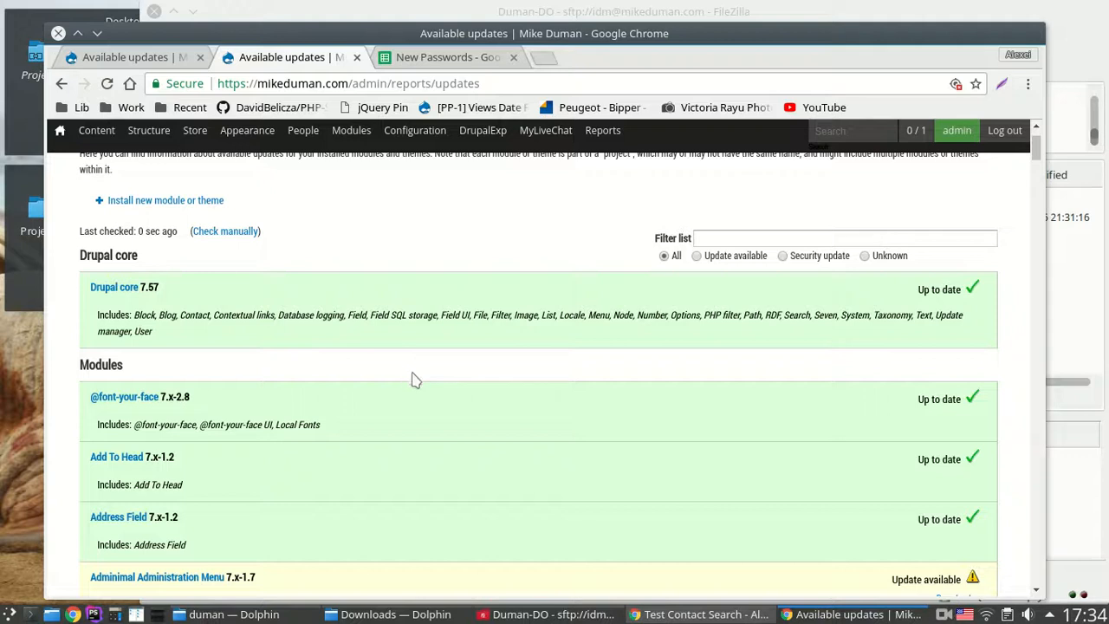
{"action": "scroll", "coordinate": [612, 433], "scroll_direction": "up", "scroll_amount": 2}
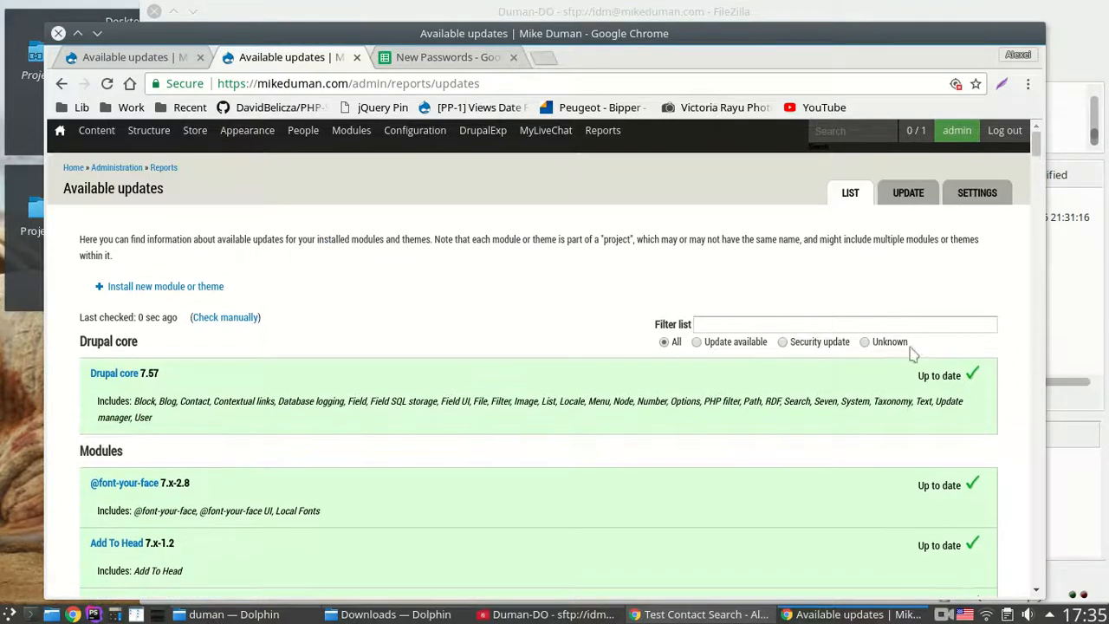
{"action": "left_click", "coordinate": [907, 196]}
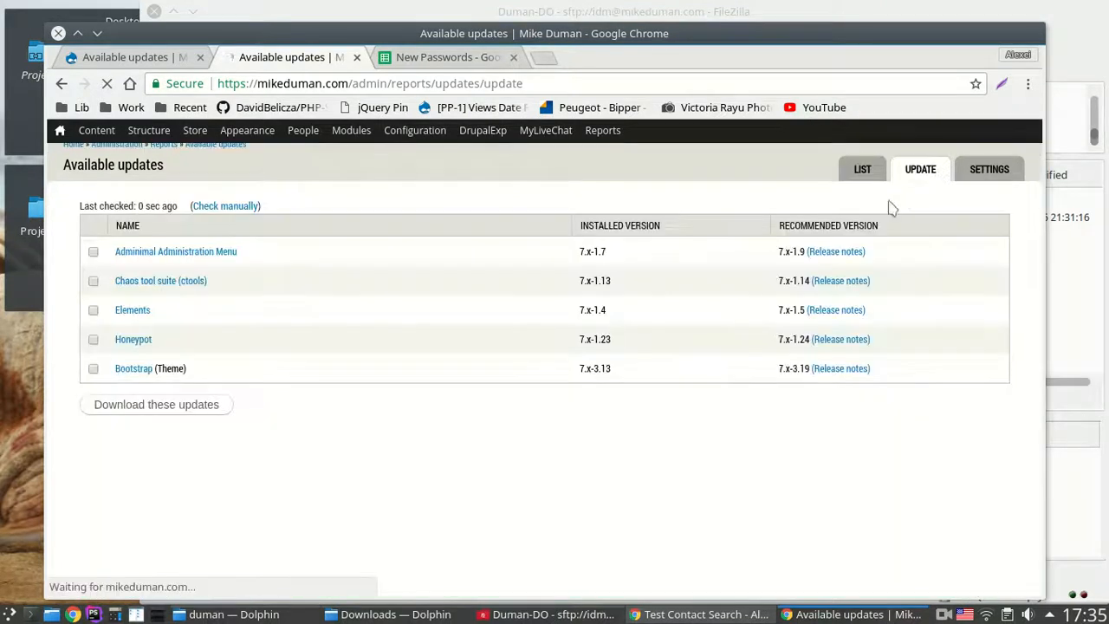
{"action": "left_click", "coordinate": [93, 251]}
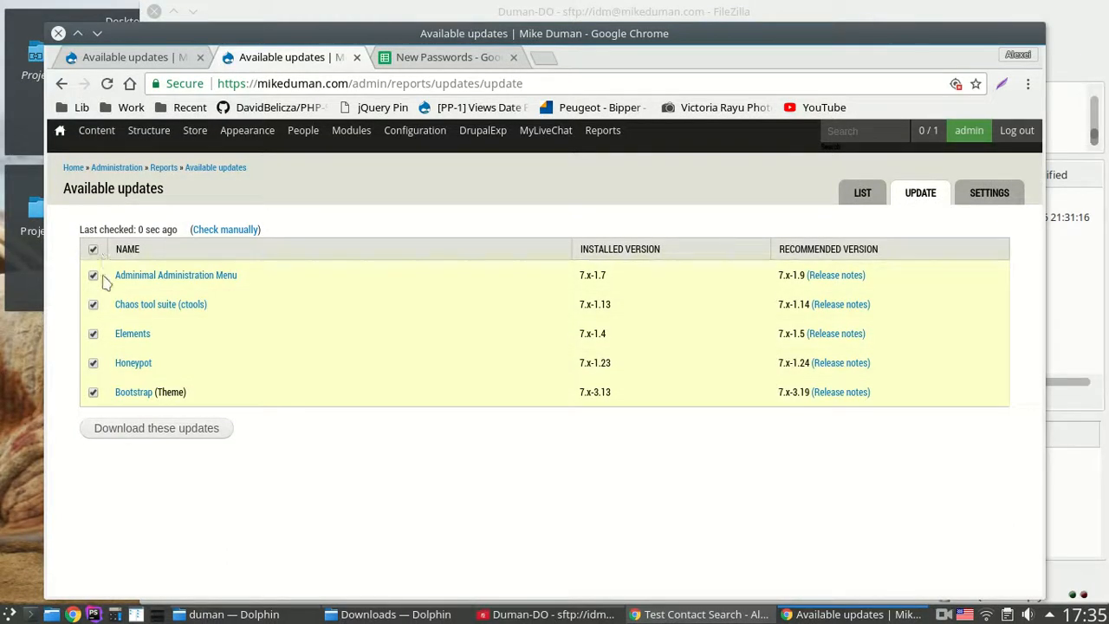
{"action": "left_click", "coordinate": [93, 393]}
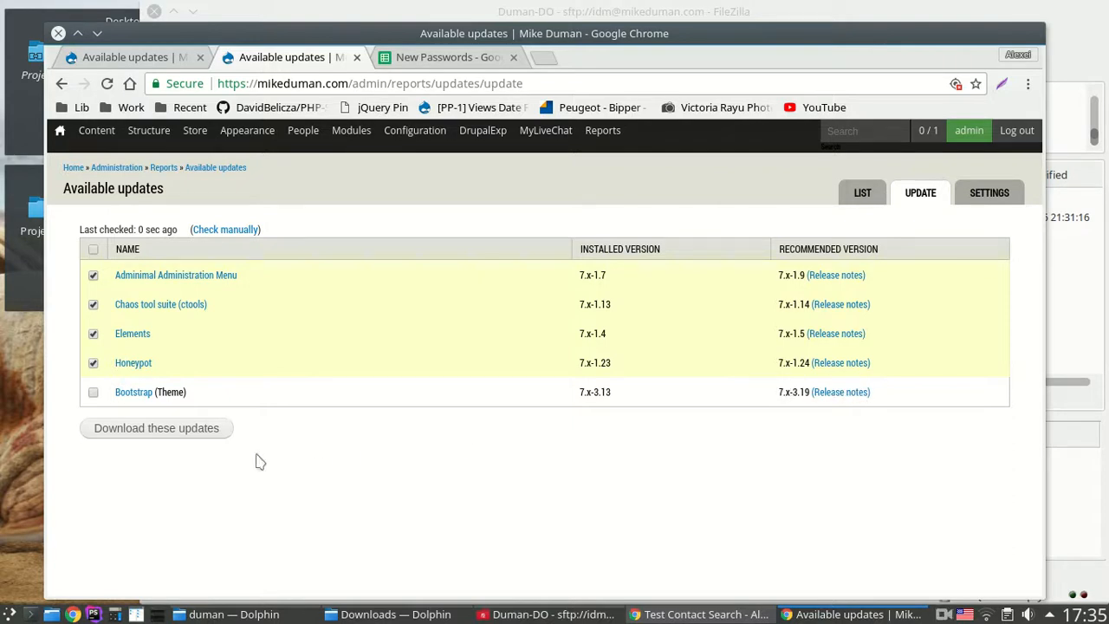
{"action": "left_click", "coordinate": [158, 434]}
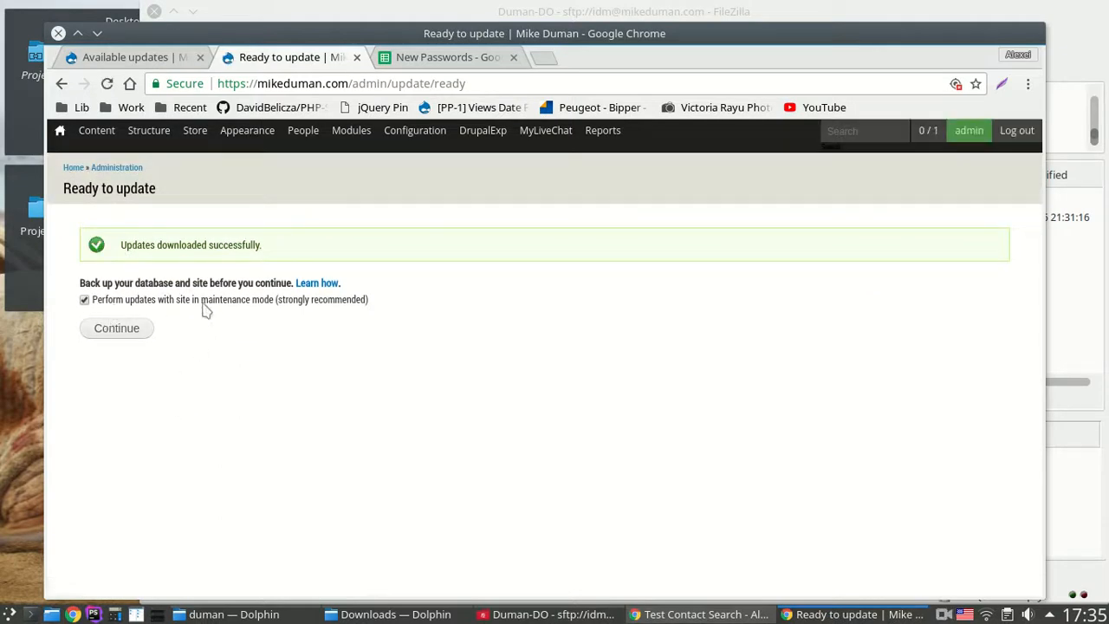
Step: Install the downloaded module updates without putting the site in maintenance mode
{"action": "left_click", "coordinate": [85, 300]}
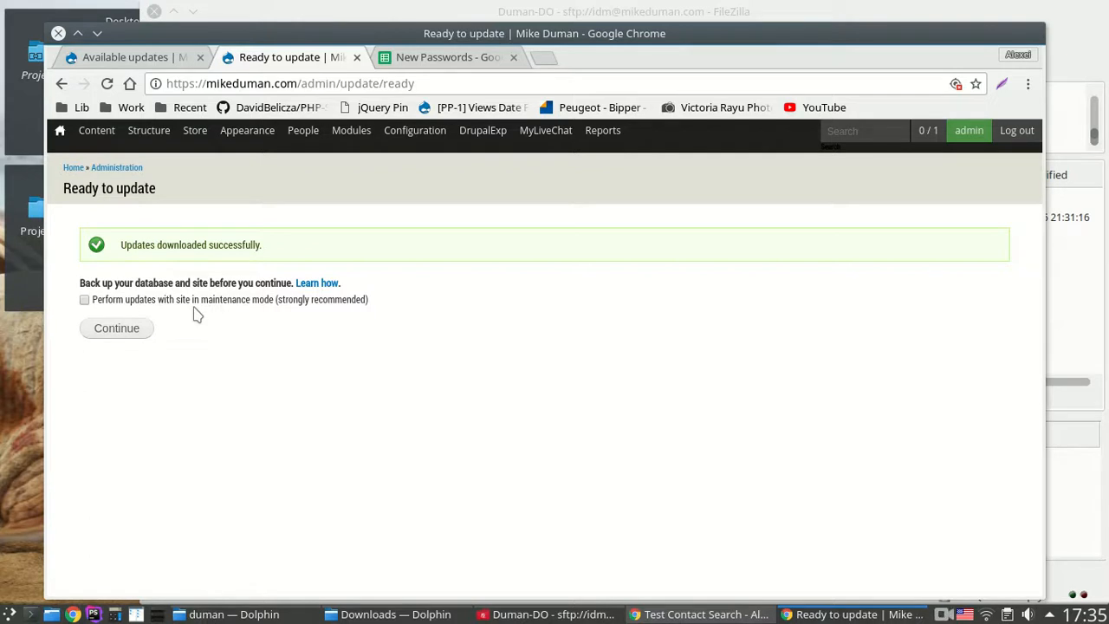
{"action": "left_click", "coordinate": [115, 334]}
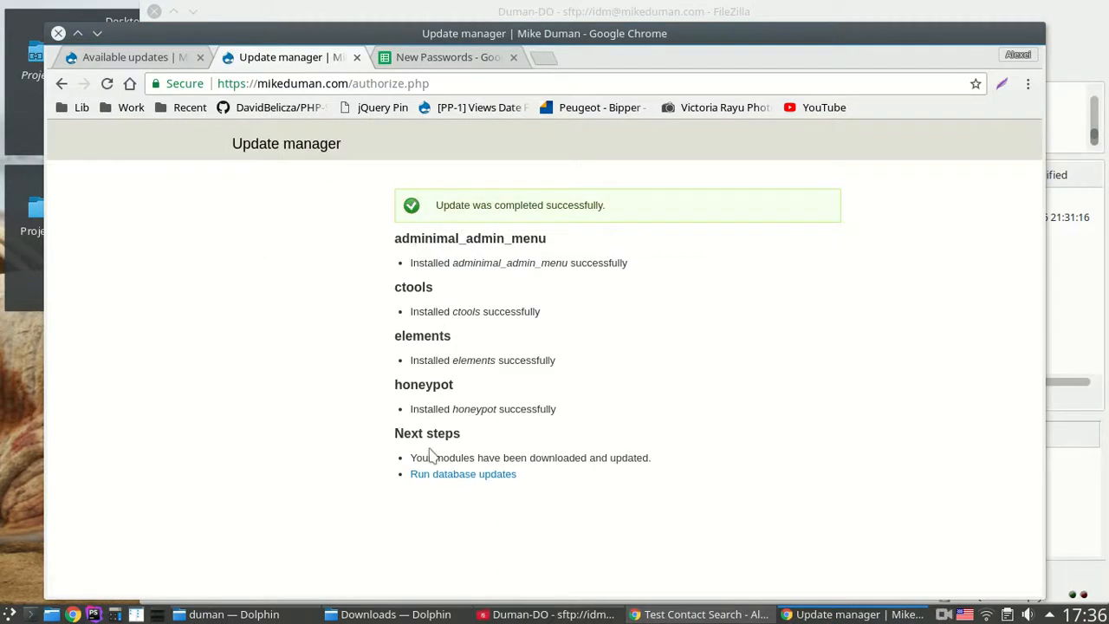
Step: Run the database updates, reviewing and applying the pending ctools module update, and return to the site's front page
{"action": "left_click", "coordinate": [481, 474]}
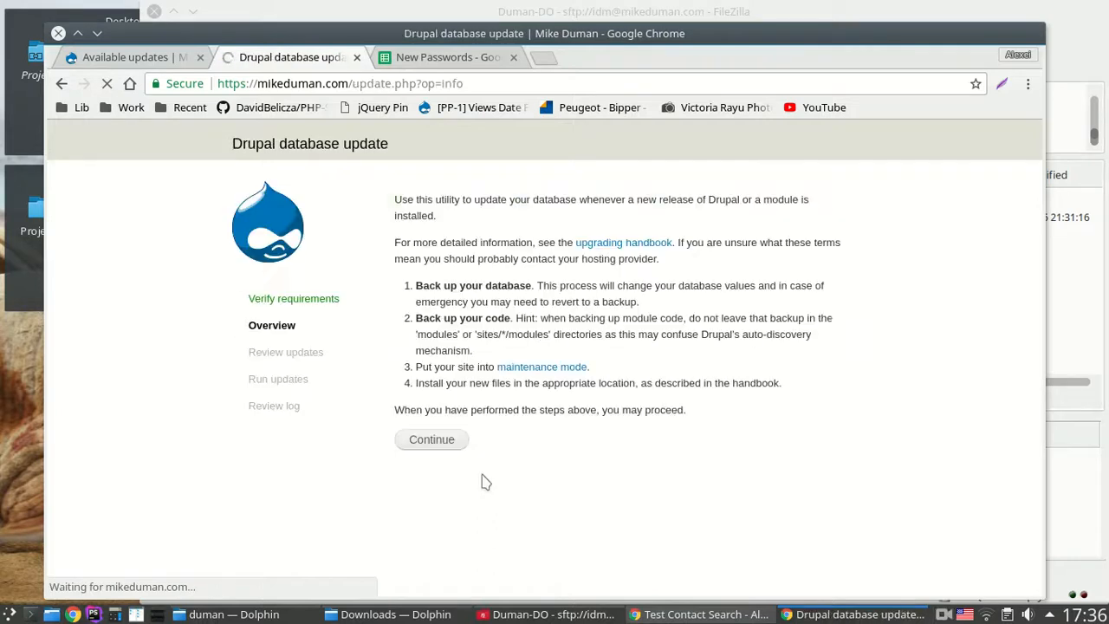
{"action": "left_click", "coordinate": [432, 441]}
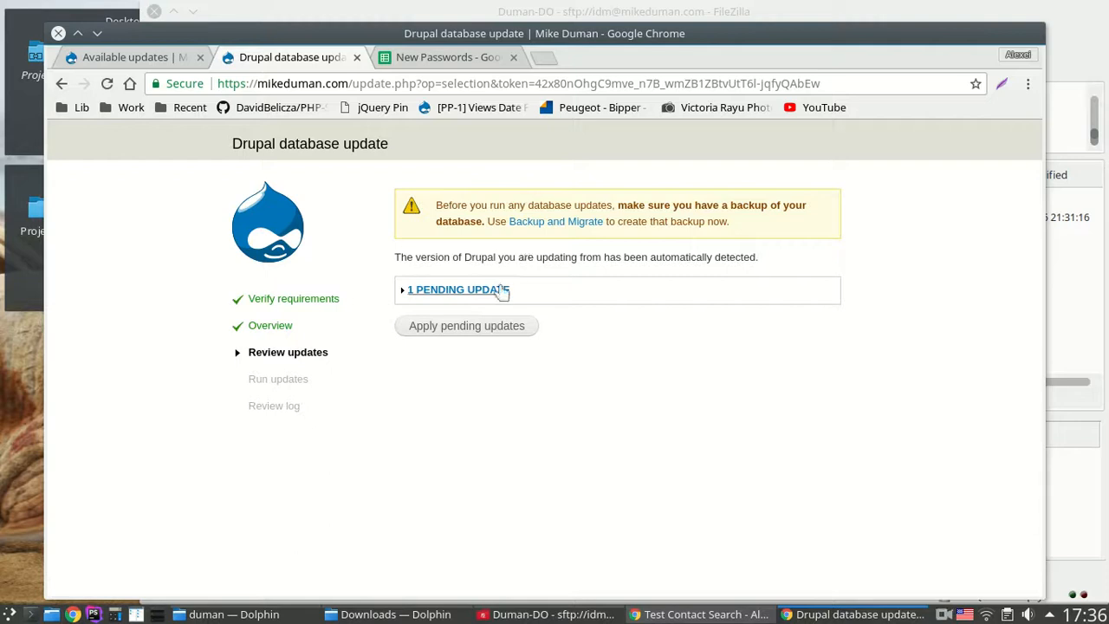
{"action": "left_click", "coordinate": [501, 293]}
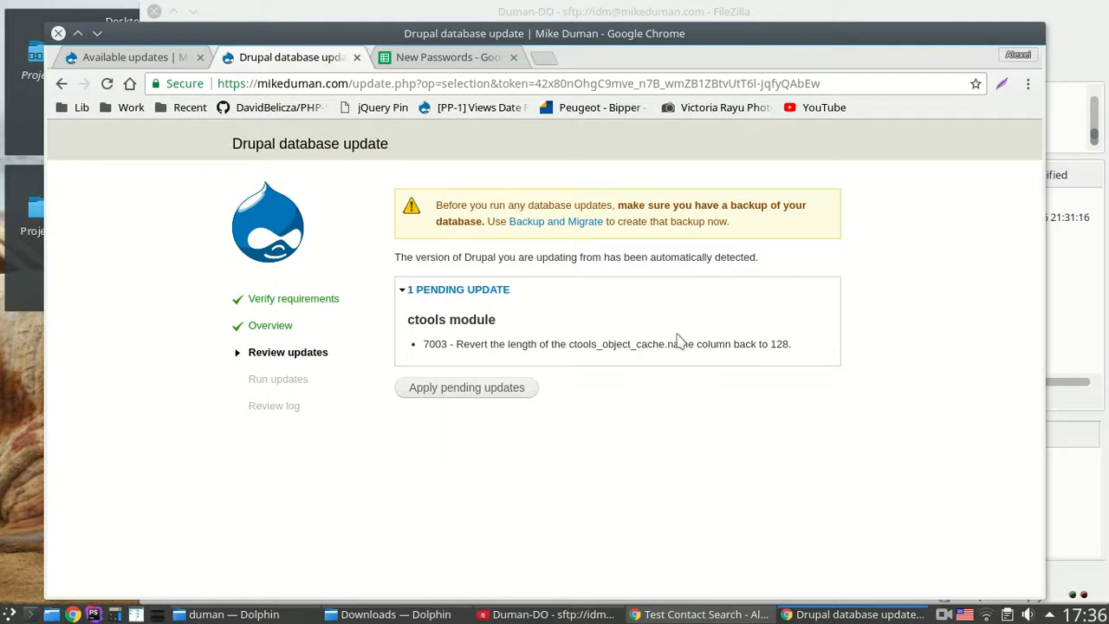
{"action": "left_click", "coordinate": [476, 396]}
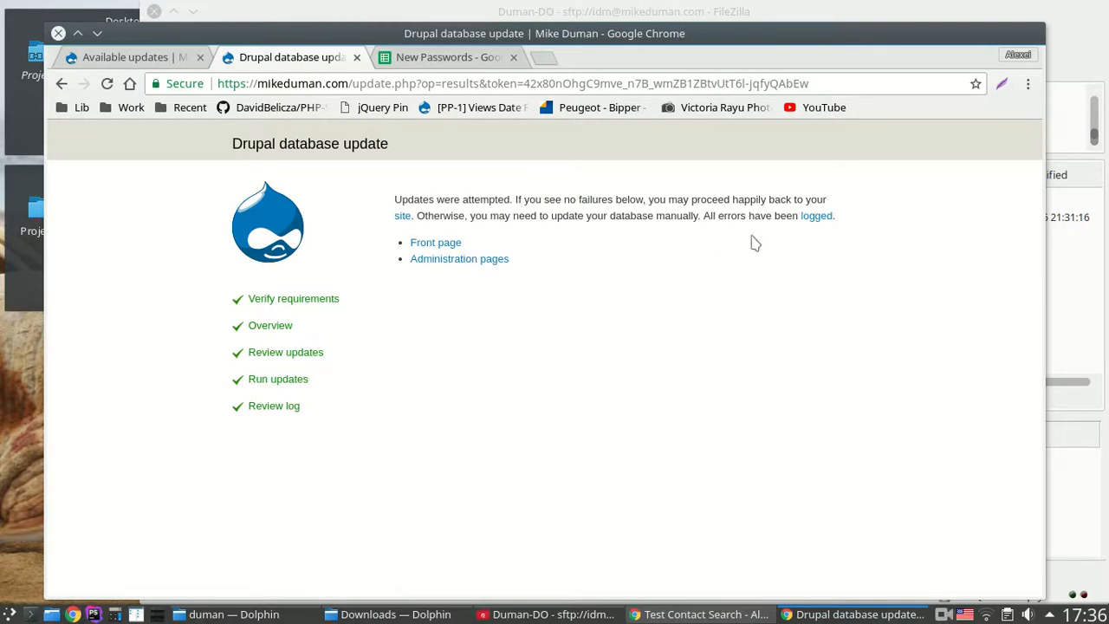
{"action": "left_click", "coordinate": [456, 250]}
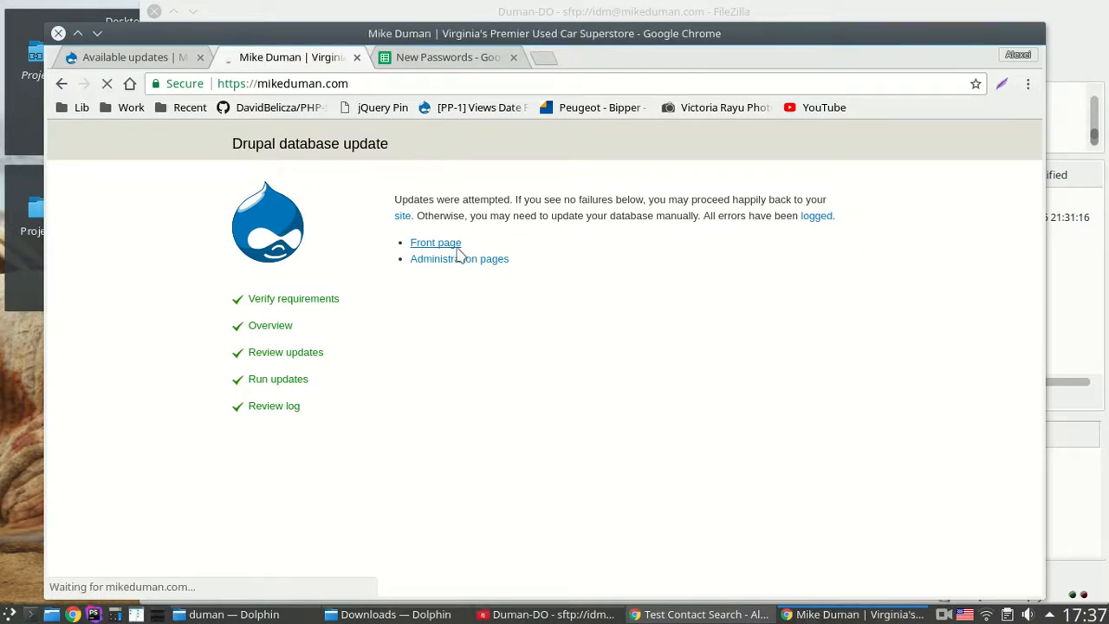
{"action": "scroll", "coordinate": [456, 251], "scroll_direction": "down", "scroll_amount": 3}
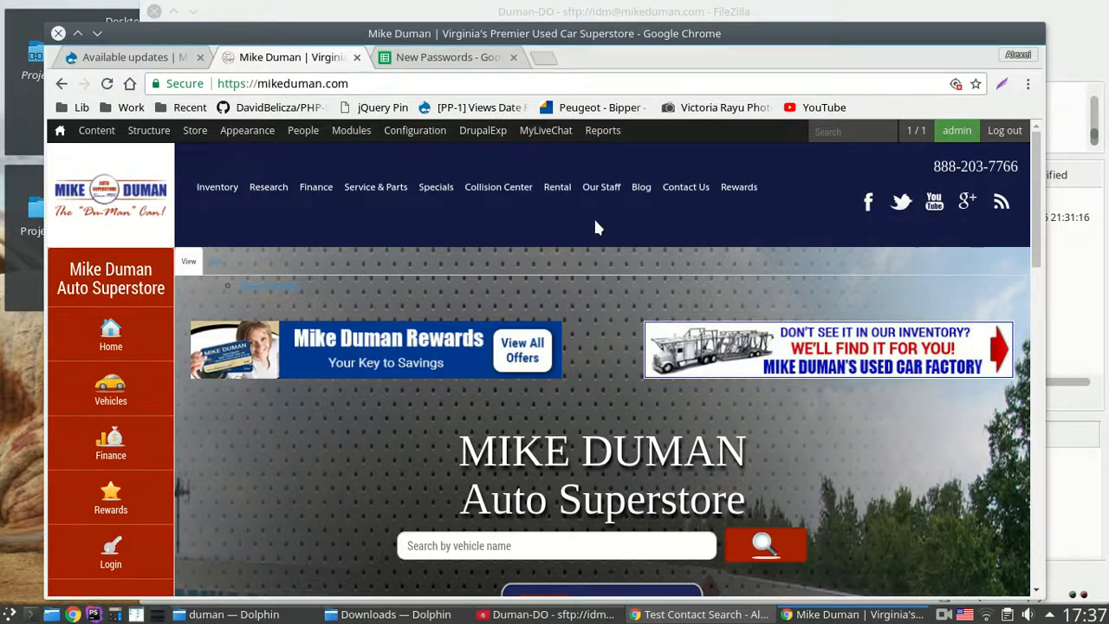
Step: Open the live site's available updates report and check the update status of Drupal core and the modules
{"action": "mouse_move", "coordinate": [610, 146]}
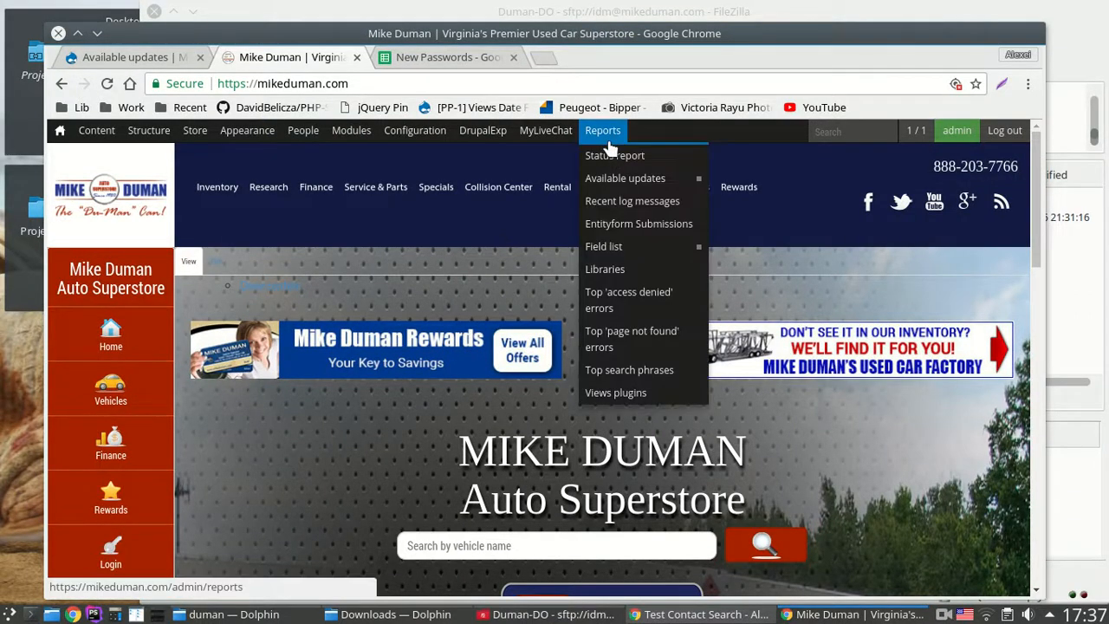
{"action": "left_click", "coordinate": [620, 179]}
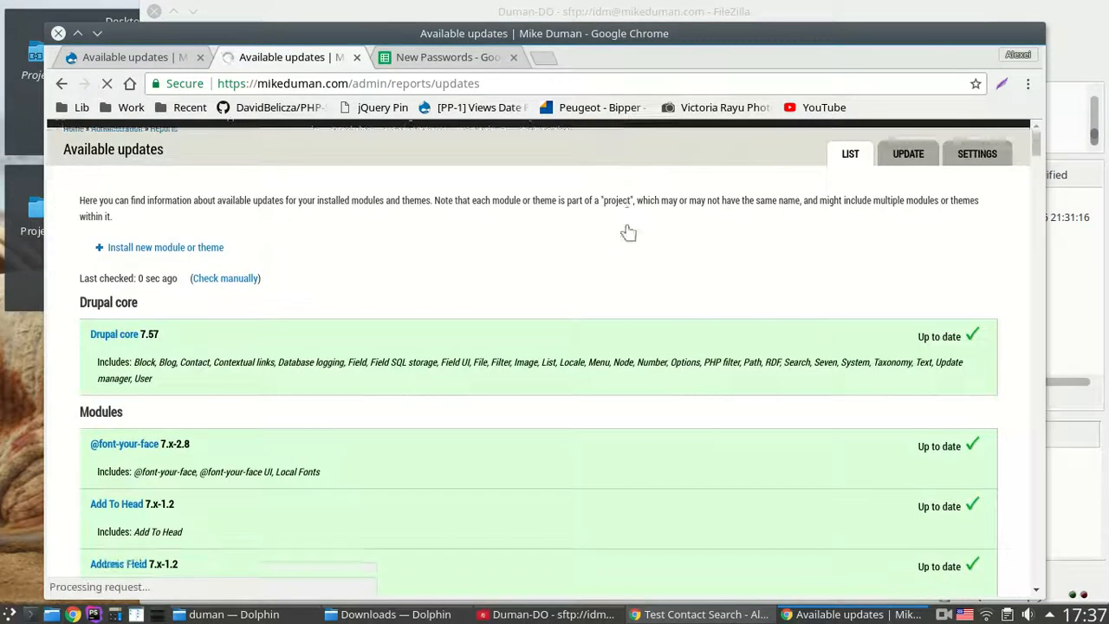
{"action": "scroll", "coordinate": [627, 228], "scroll_direction": "down", "scroll_amount": 6}
{"action": "scroll", "coordinate": [629, 243], "scroll_direction": "down", "scroll_amount": 20}
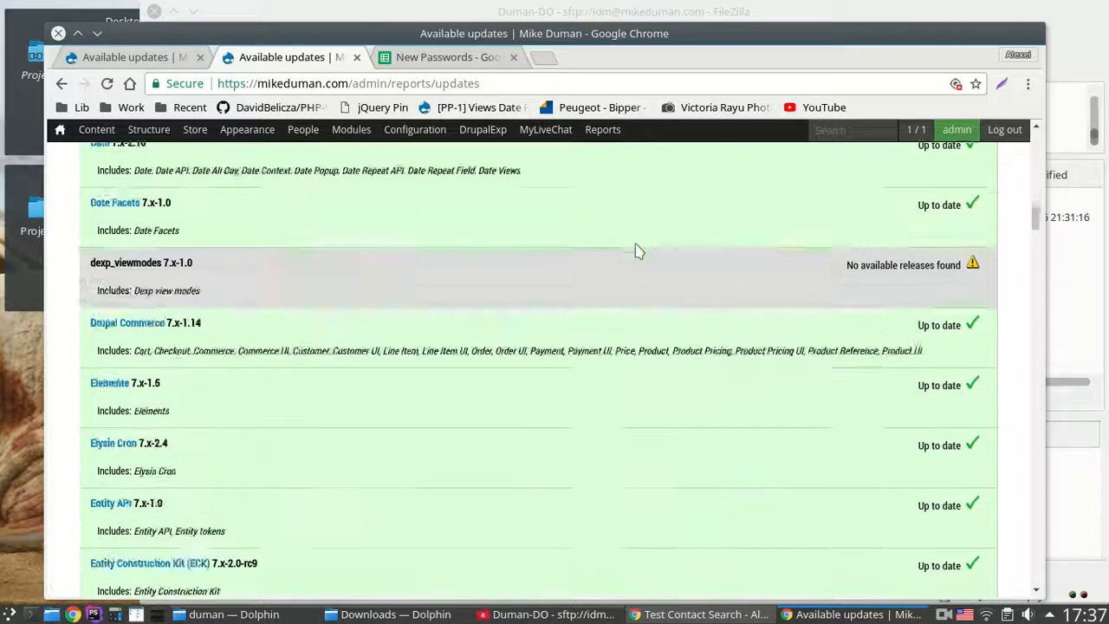
{"action": "scroll", "coordinate": [632, 257], "scroll_direction": "up", "scroll_amount": 8}
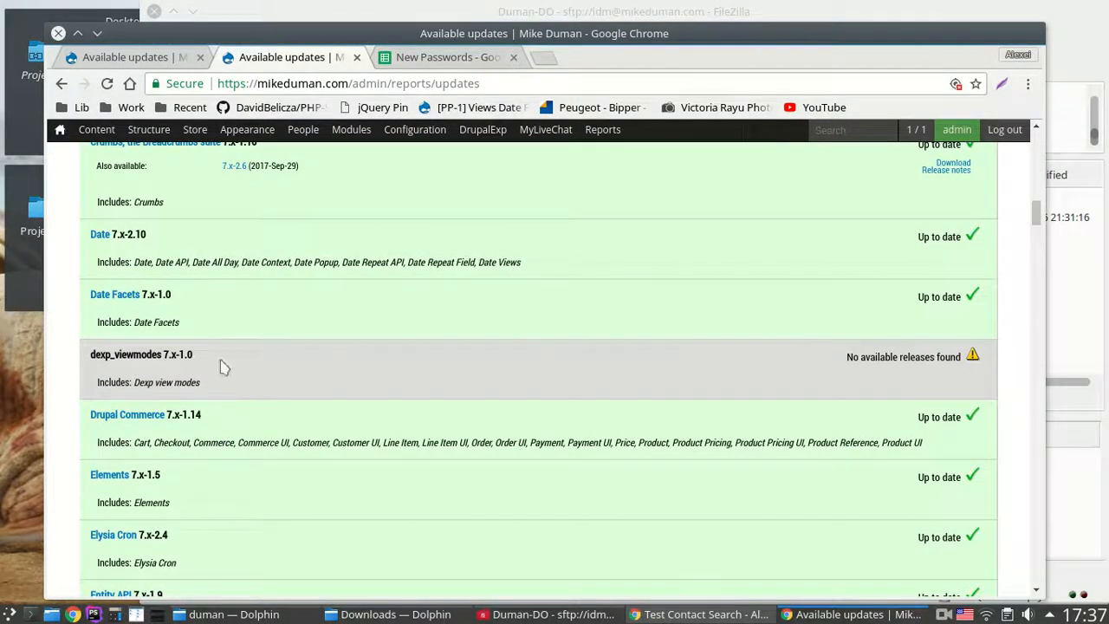
{"action": "scroll", "coordinate": [321, 364], "scroll_direction": "down", "scroll_amount": 1}
{"action": "scroll", "coordinate": [334, 367], "scroll_direction": "down", "scroll_amount": 20}
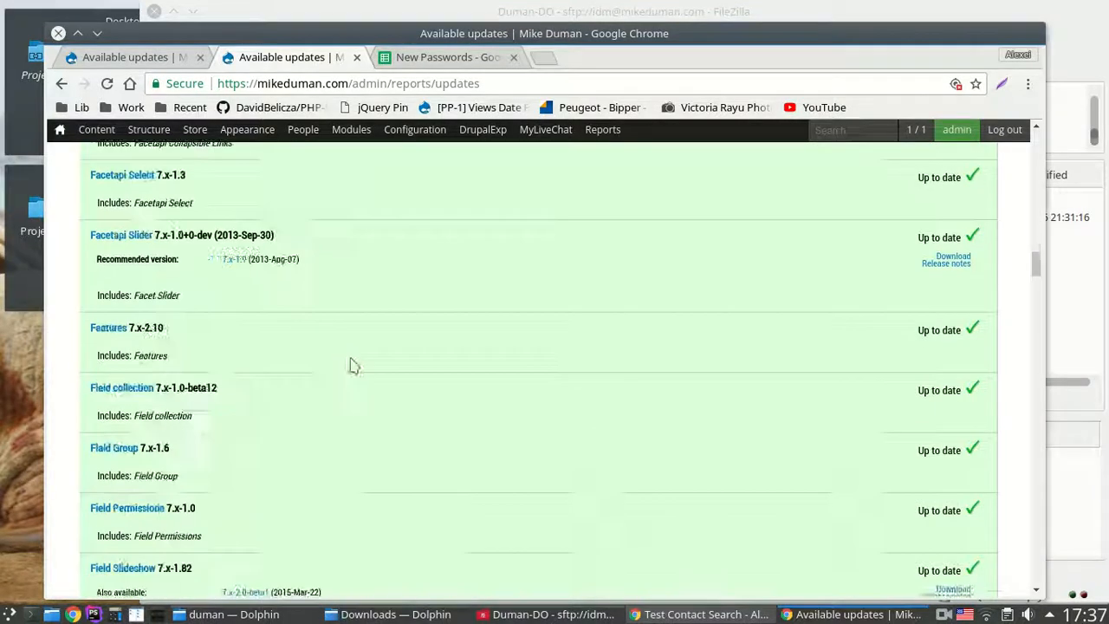
{"action": "mouse_move", "coordinate": [1037, 293]}
{"action": "left_mouse_down"}
{"action": "mouse_move", "coordinate": [1058, 563]}
{"action": "mouse_move", "coordinate": [1083, 366]}
{"action": "mouse_move", "coordinate": [979, 208]}
{"action": "mouse_move", "coordinate": [957, 138]}
{"action": "left_mouse_up"}
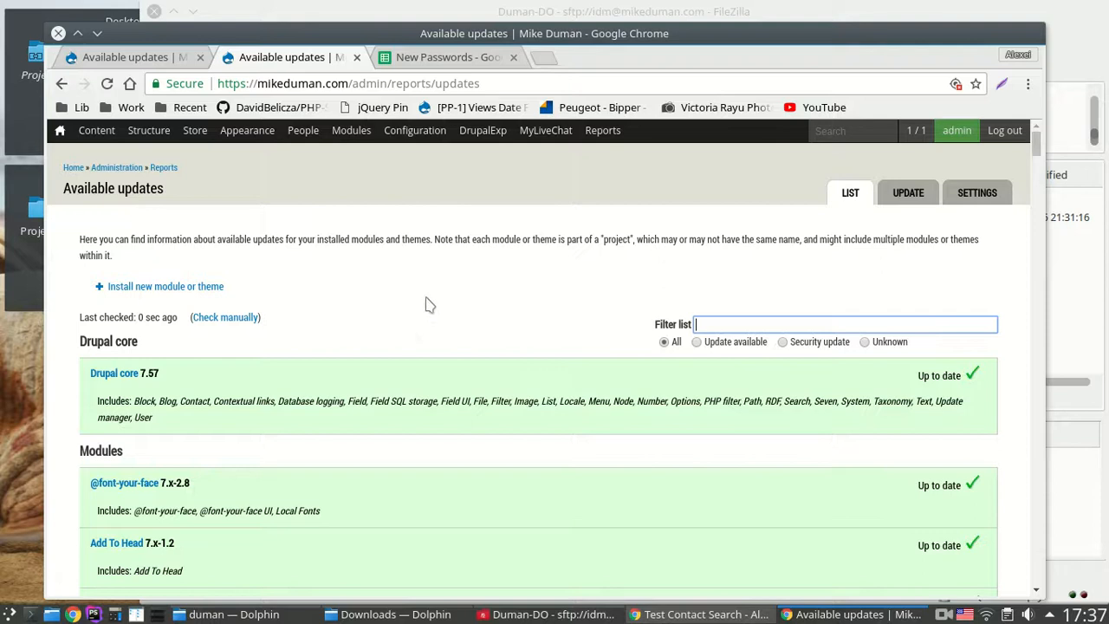
Step: Switch to the local site's available updates report and check its Drupal core entry
{"action": "left_click", "coordinate": [102, 61]}
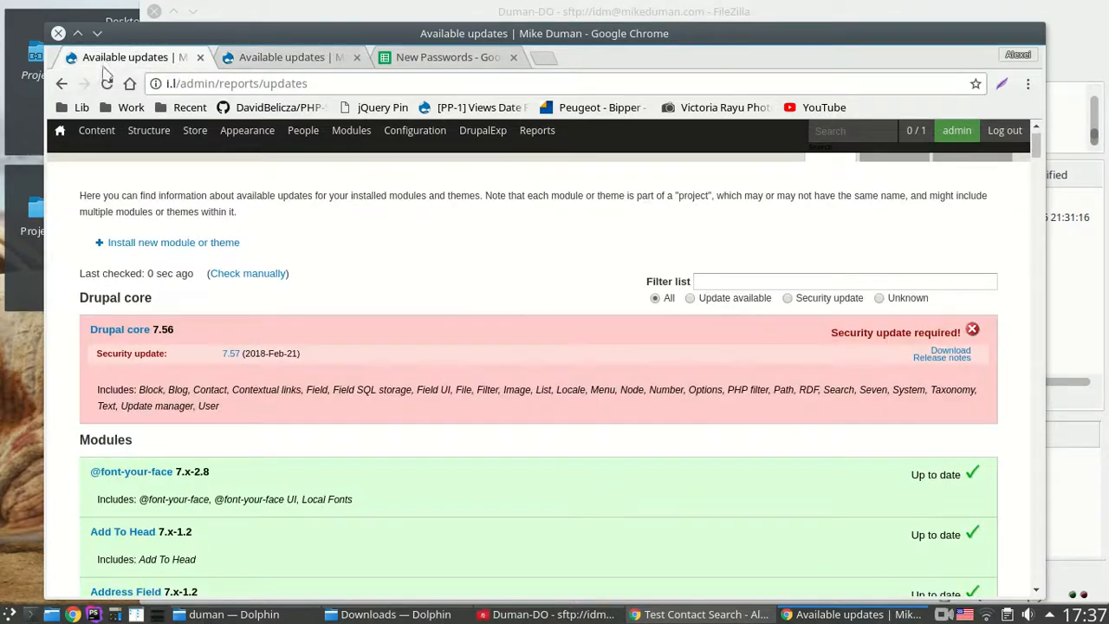
{"action": "mouse_move", "coordinate": [149, 130]}
{"action": "mouse_move", "coordinate": [208, 269]}
{"action": "scroll", "coordinate": [525, 335], "scroll_direction": "down", "scroll_amount": 2}
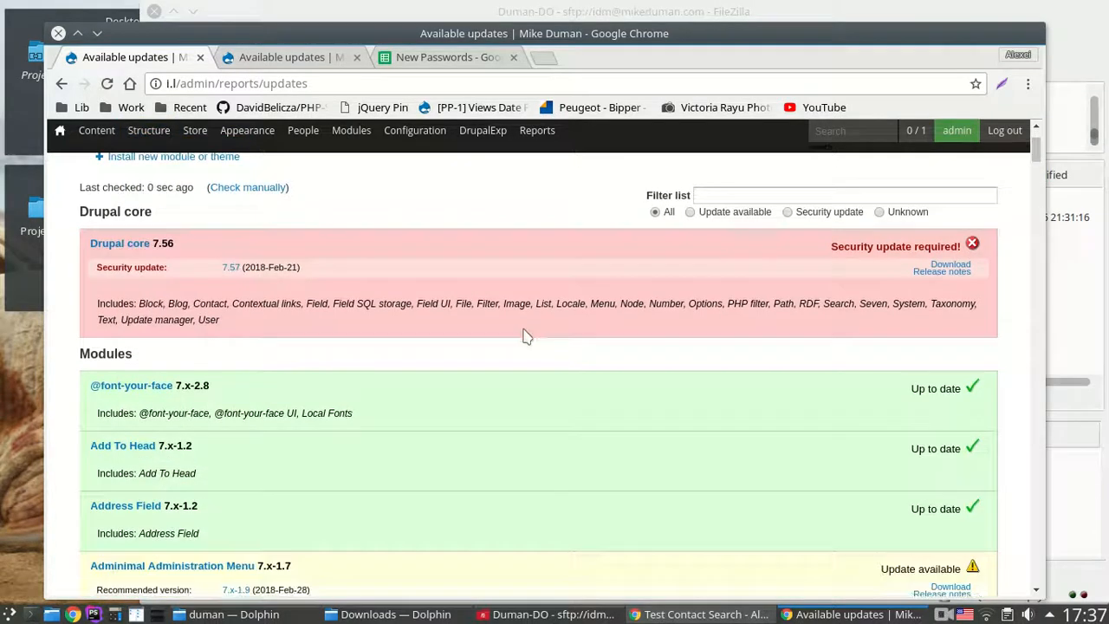
{"action": "scroll", "coordinate": [521, 336], "scroll_direction": "up", "scroll_amount": 2}
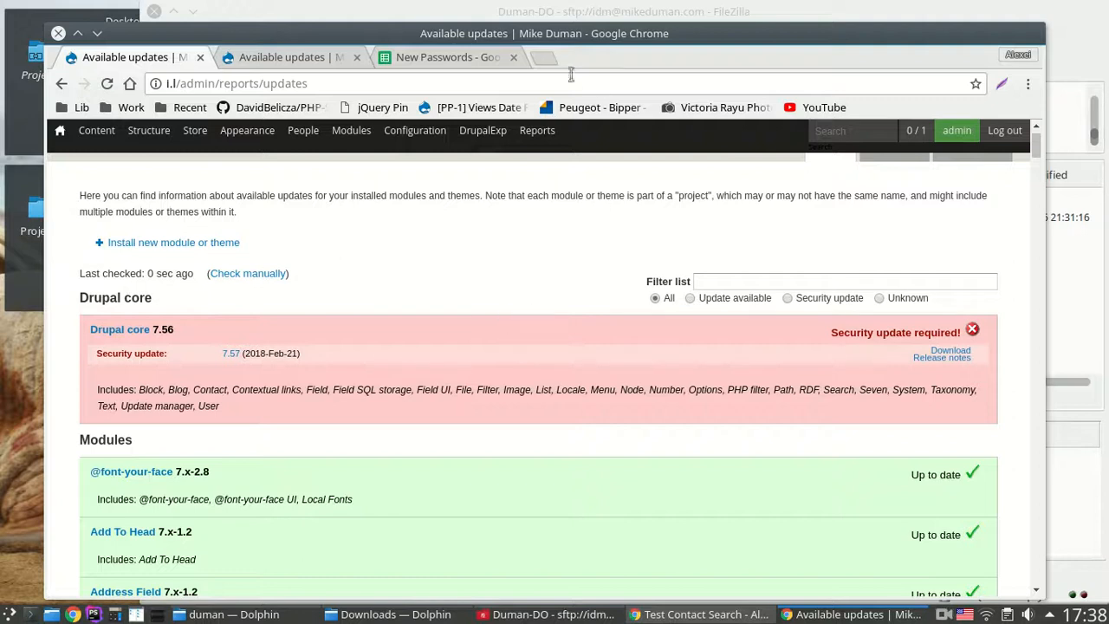
Step: Close the New Passwords spreadsheet and open drupal.org in a new browser tab, looking over its home page
{"action": "left_click", "coordinate": [512, 57]}
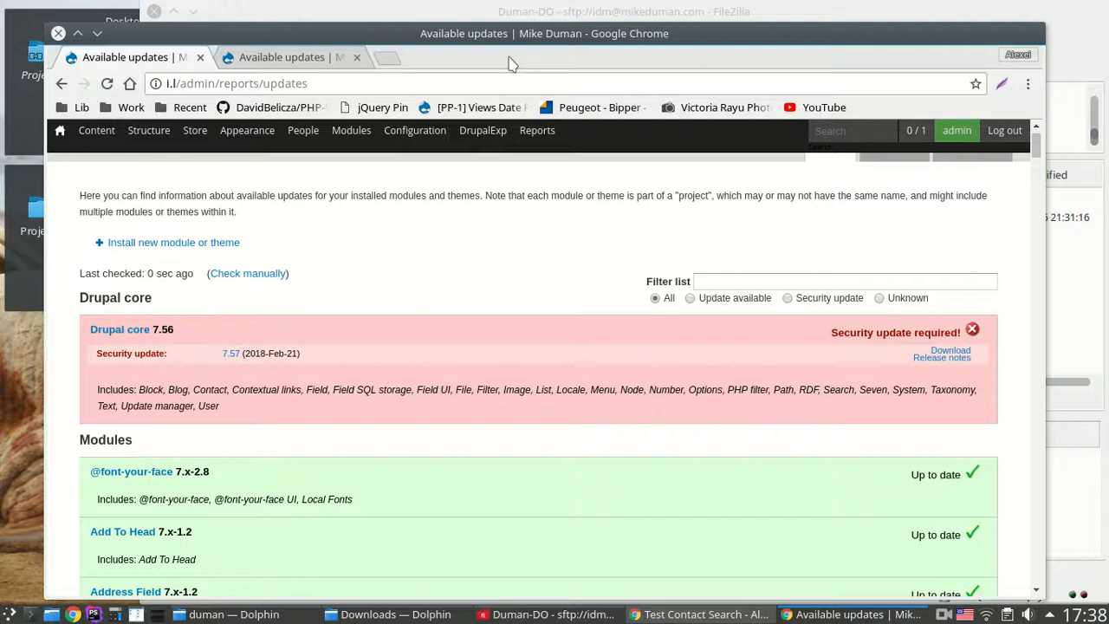
{"action": "left_click", "coordinate": [392, 58]}
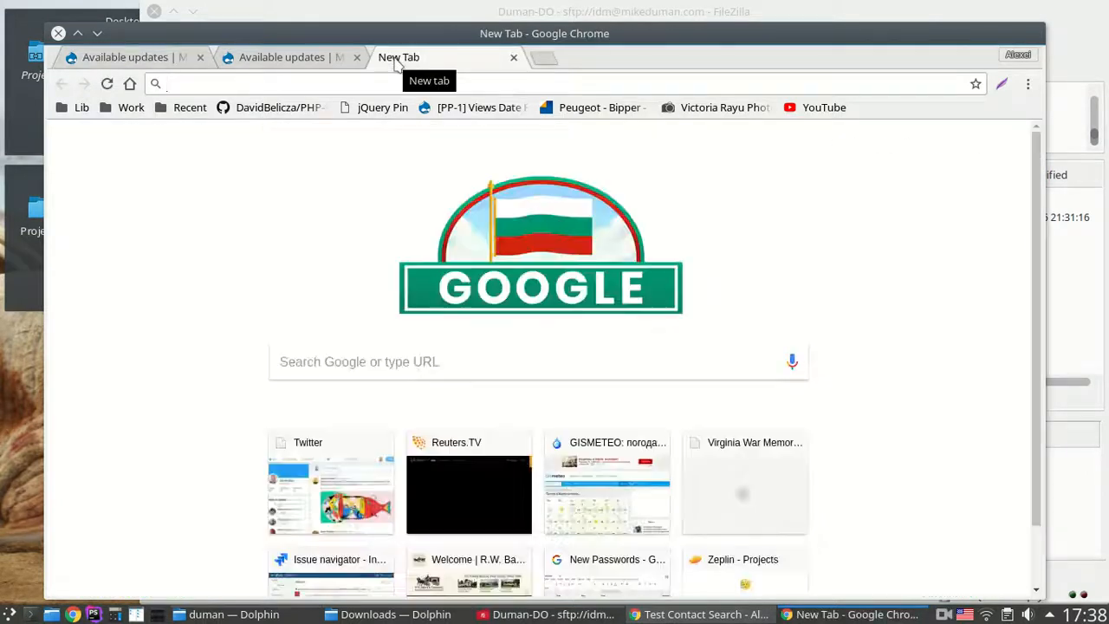
{"action": "type", "text": "drupal.org"}
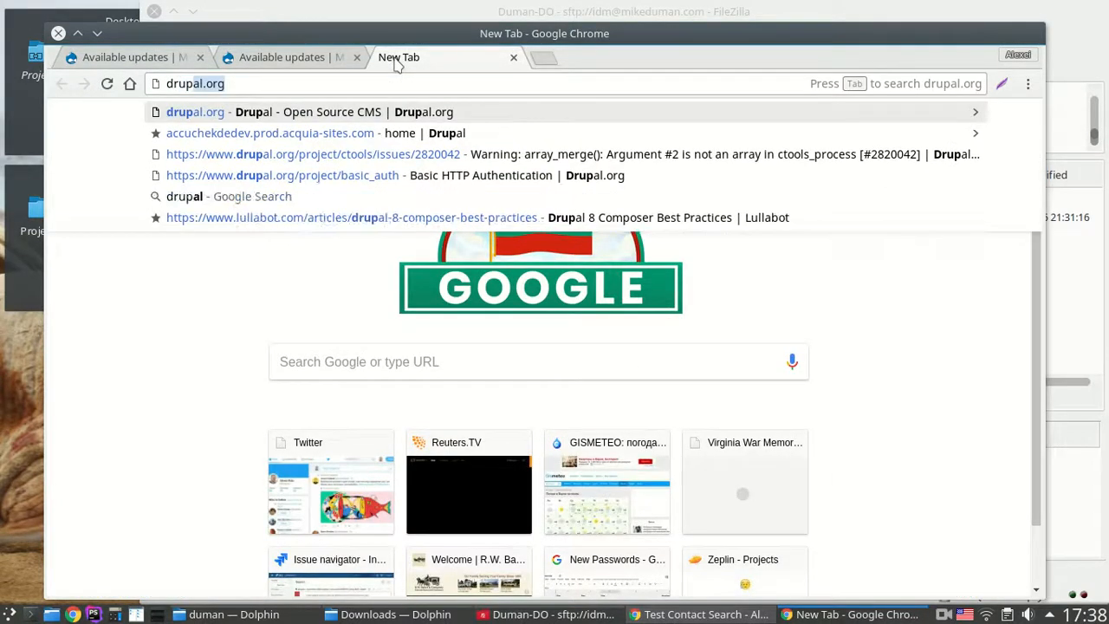
{"action": "left_click", "coordinate": [279, 114]}
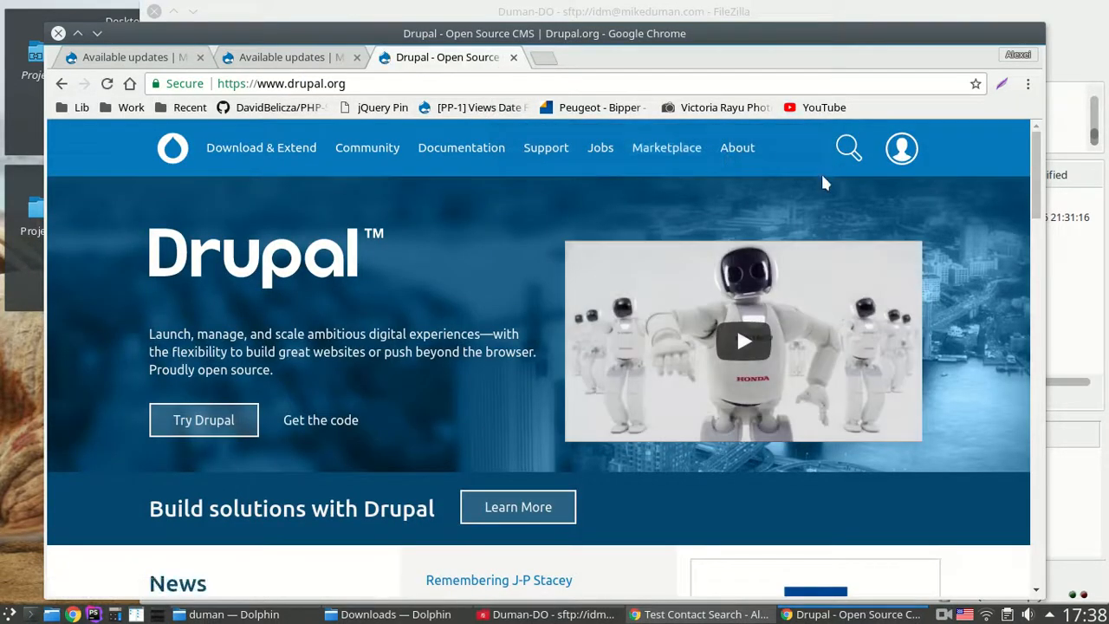
{"action": "scroll", "coordinate": [468, 265], "scroll_direction": "down", "scroll_amount": 3}
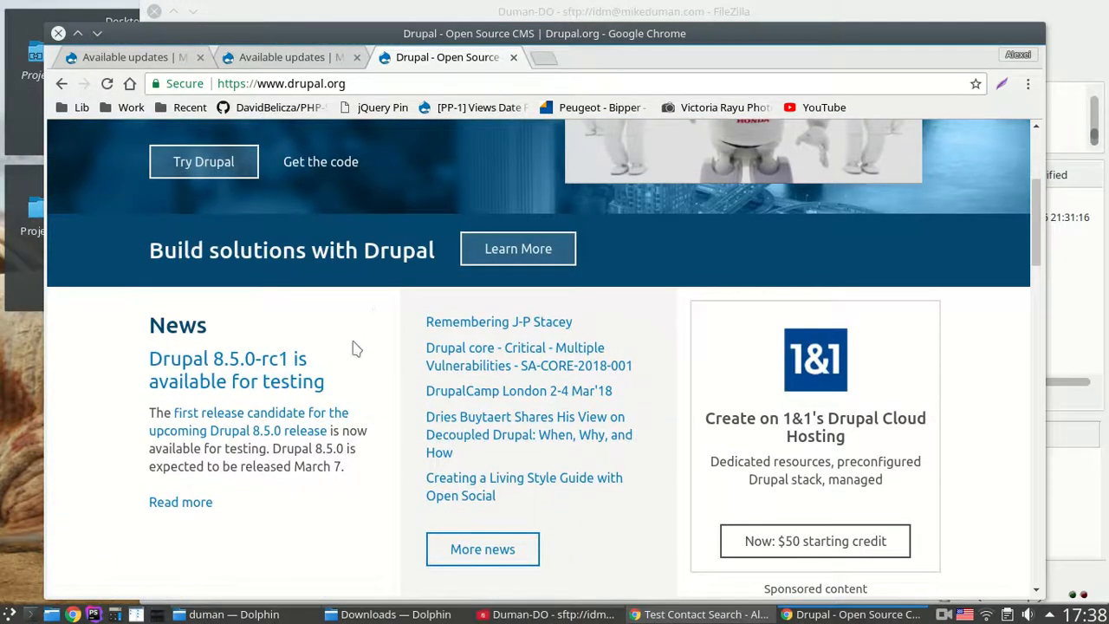
{"action": "scroll", "coordinate": [352, 351], "scroll_direction": "down", "scroll_amount": 3}
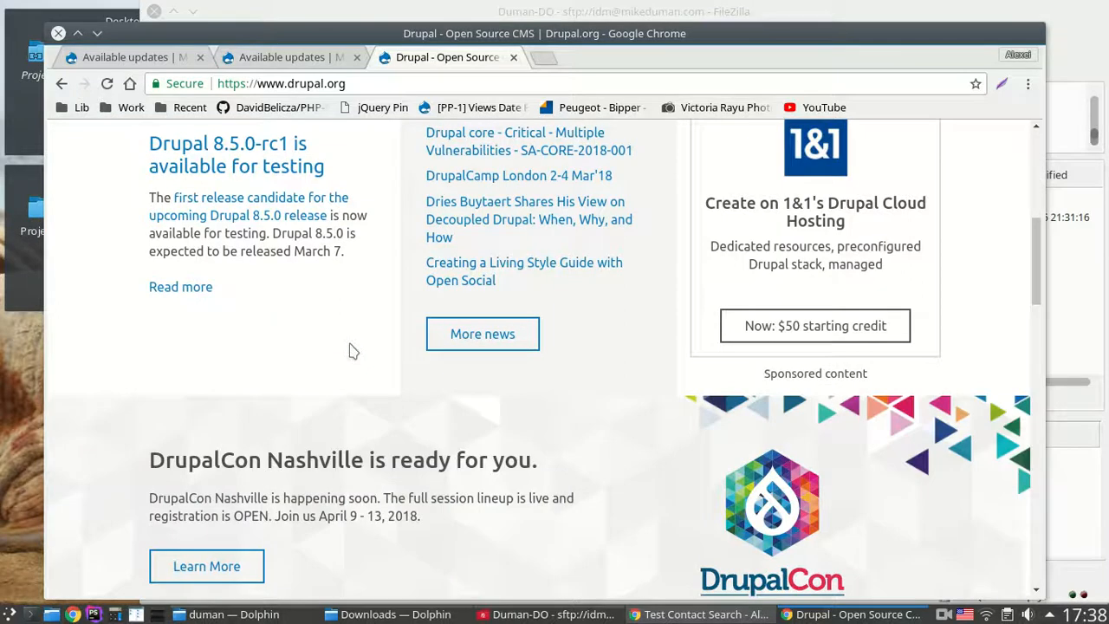
{"action": "scroll", "coordinate": [352, 351], "scroll_direction": "up", "scroll_amount": 6}
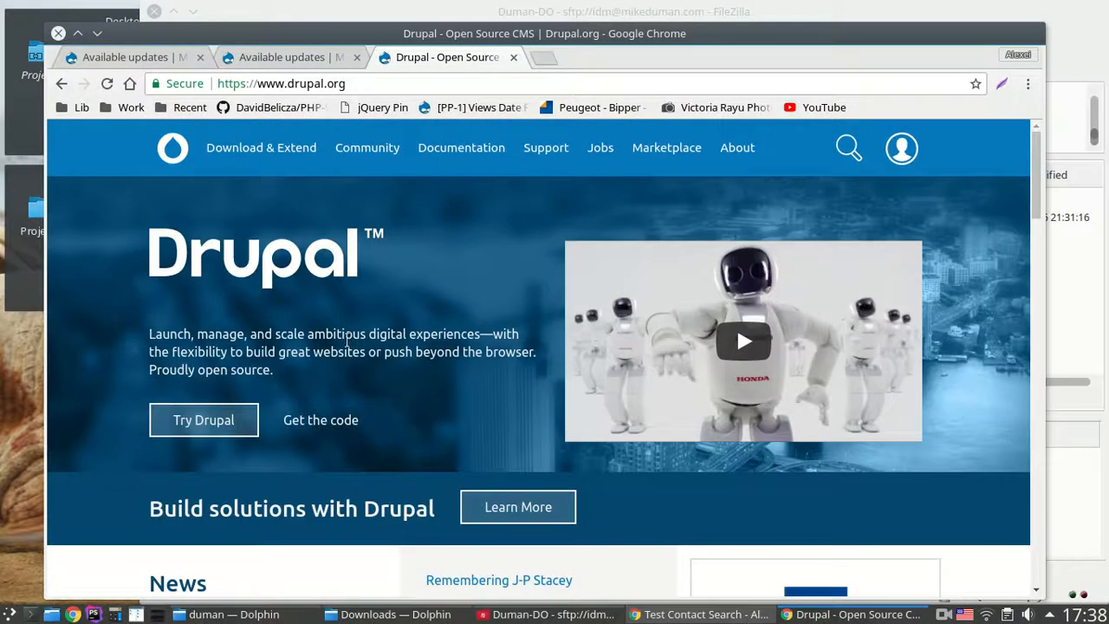
Step: Open drupal.org's Download & Extend page and look through it for a way to get older Drupal core versions
{"action": "left_click", "coordinate": [254, 147]}
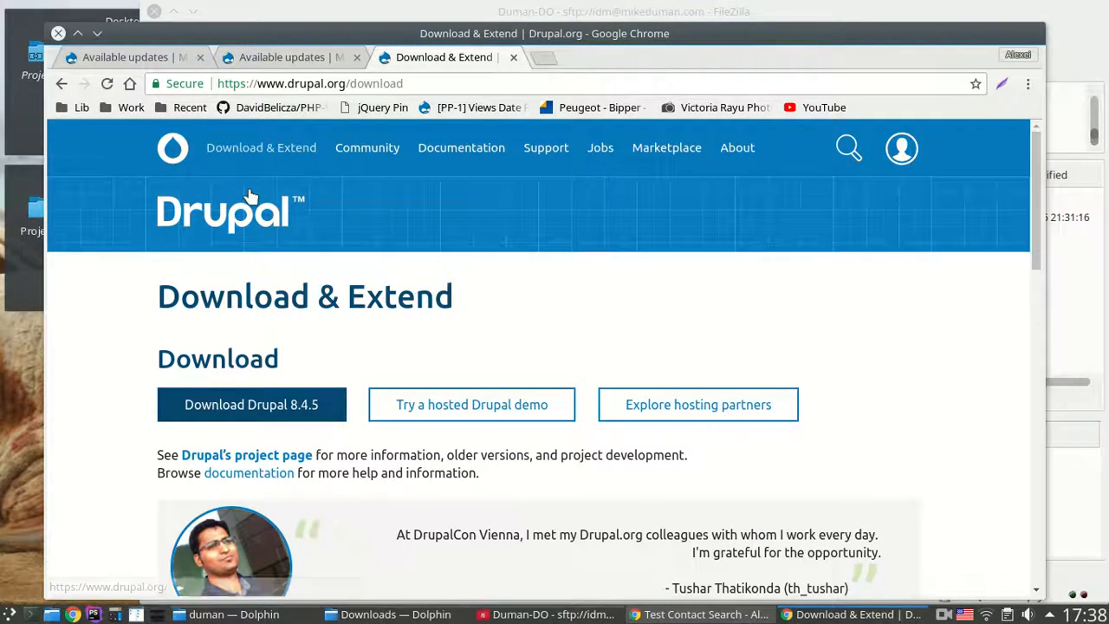
{"action": "scroll", "coordinate": [251, 190], "scroll_direction": "down", "scroll_amount": 3}
{"action": "scroll", "coordinate": [250, 198], "scroll_direction": "down", "scroll_amount": 5}
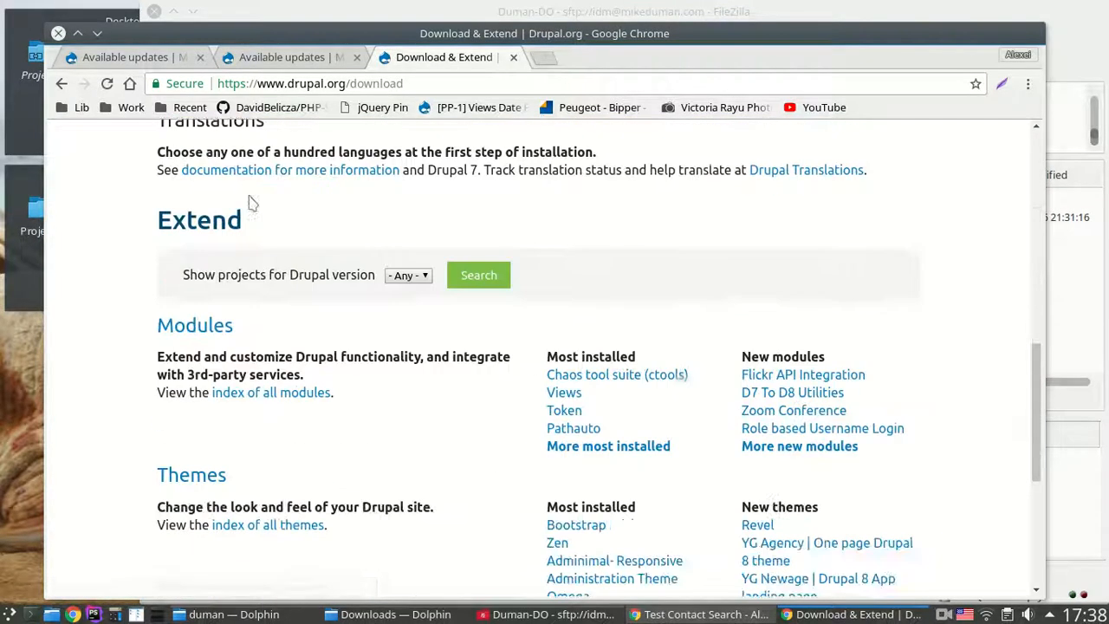
{"action": "scroll", "coordinate": [251, 202], "scroll_direction": "up", "scroll_amount": 5}
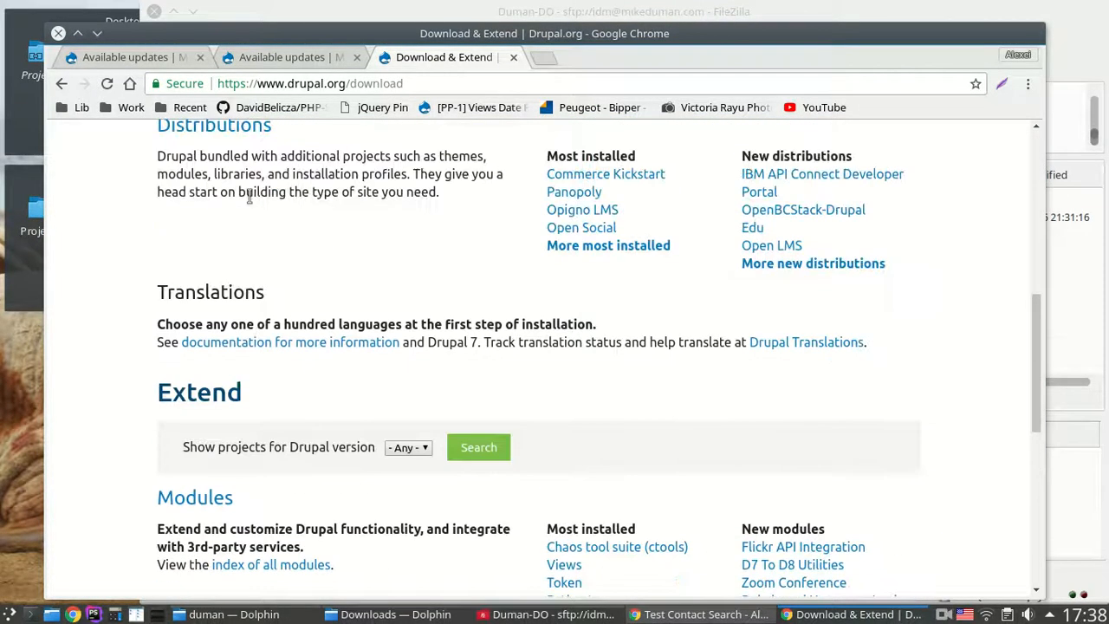
{"action": "scroll", "coordinate": [250, 199], "scroll_direction": "down", "scroll_amount": 4}
{"action": "scroll", "coordinate": [250, 198], "scroll_direction": "down", "scroll_amount": 3}
{"action": "scroll", "coordinate": [248, 206], "scroll_direction": "up", "scroll_amount": 10}
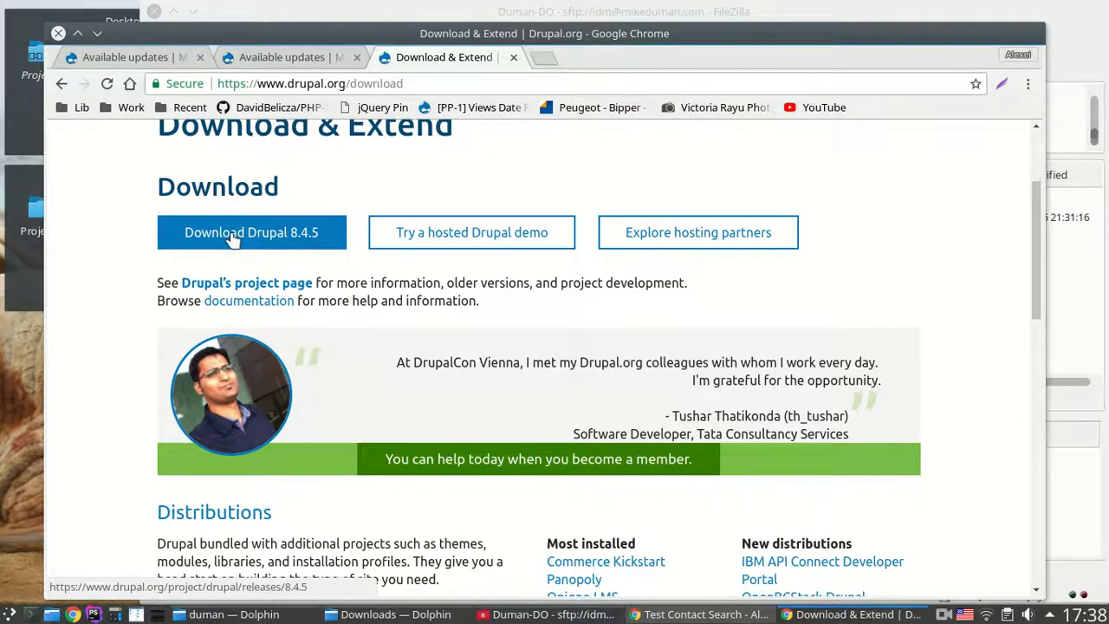
{"action": "scroll", "coordinate": [232, 240], "scroll_direction": "up", "scroll_amount": 3}
{"action": "scroll", "coordinate": [229, 245], "scroll_direction": "down", "scroll_amount": 4}
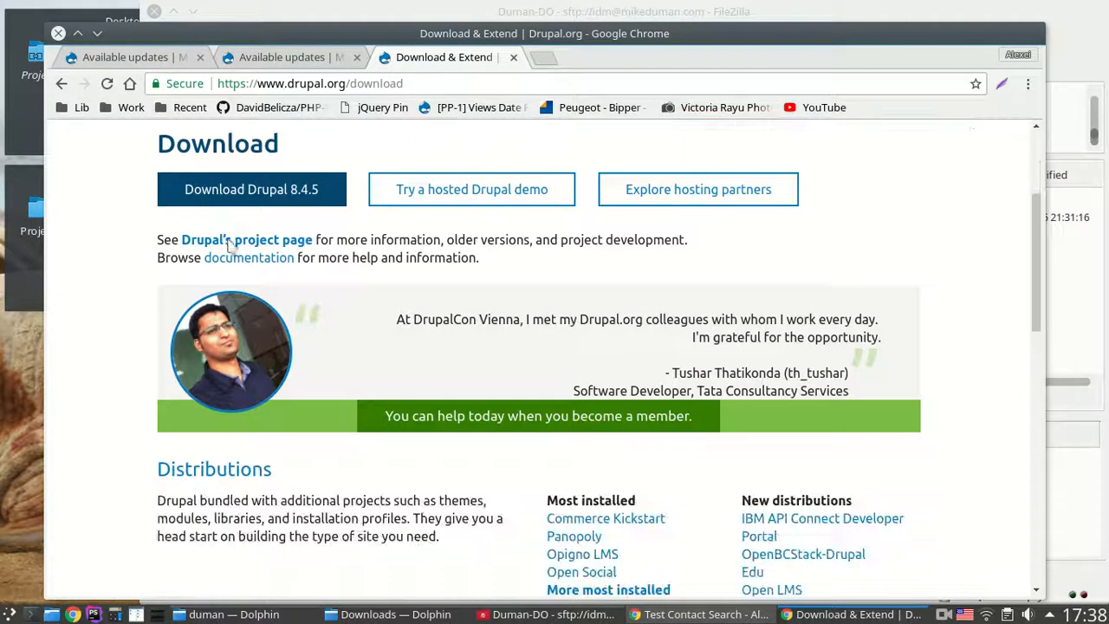
{"action": "scroll", "coordinate": [230, 247], "scroll_direction": "down", "scroll_amount": 3}
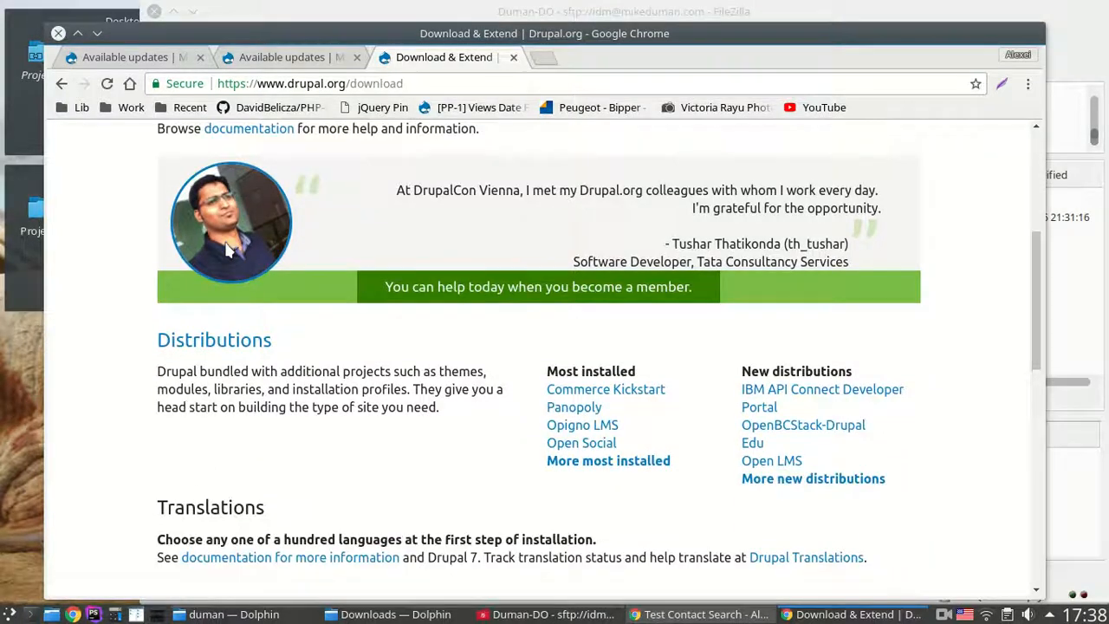
{"action": "scroll", "coordinate": [227, 250], "scroll_direction": "down", "scroll_amount": 5}
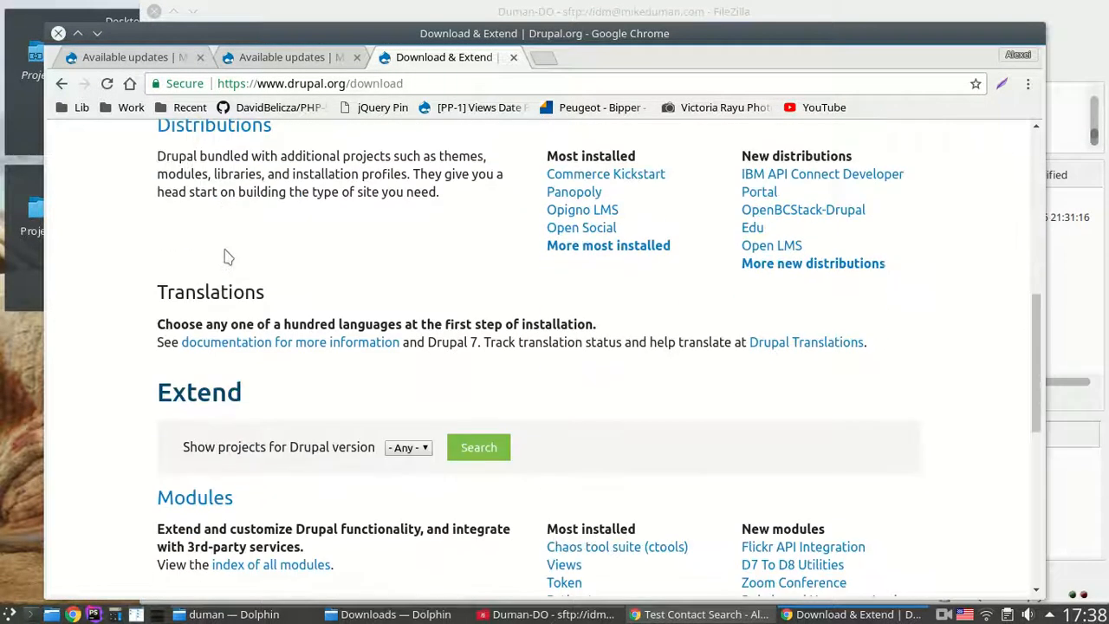
{"action": "scroll", "coordinate": [223, 255], "scroll_direction": "down", "scroll_amount": 3}
{"action": "scroll", "coordinate": [224, 249], "scroll_direction": "down", "scroll_amount": 4}
{"action": "scroll", "coordinate": [223, 250], "scroll_direction": "up", "scroll_amount": 6}
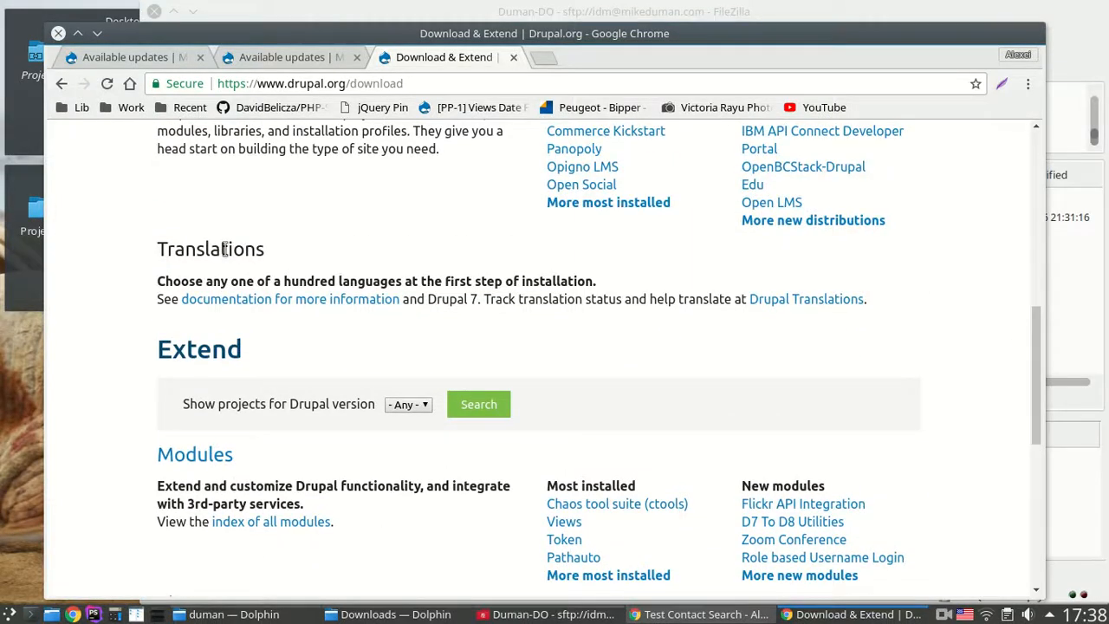
{"action": "scroll", "coordinate": [224, 249], "scroll_direction": "up", "scroll_amount": 5}
{"action": "scroll", "coordinate": [226, 257], "scroll_direction": "up", "scroll_amount": 3}
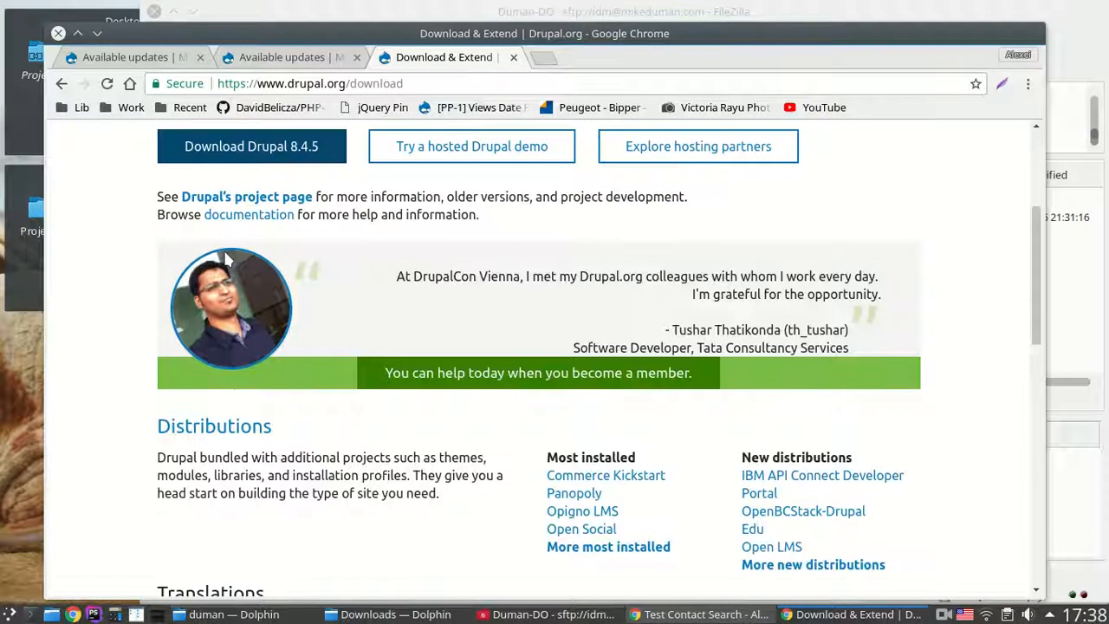
{"action": "scroll", "coordinate": [227, 258], "scroll_direction": "up", "scroll_amount": 1}
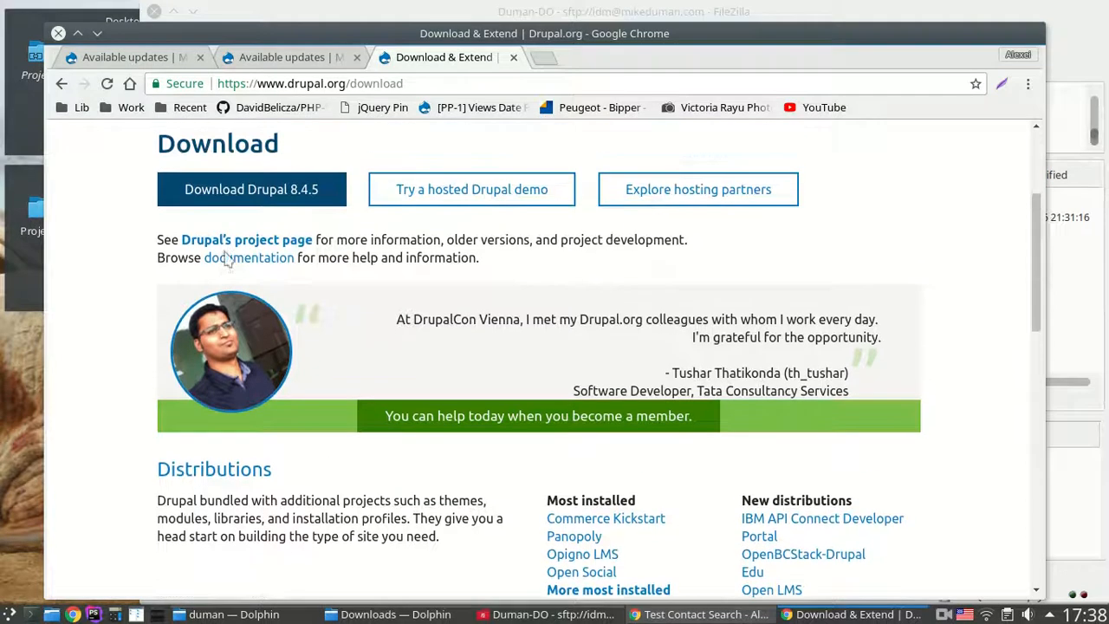
Step: Open the Drupal core 7.57 release from Drupal's project page and download it as a tar.gz archive
{"action": "left_click", "coordinate": [266, 242]}
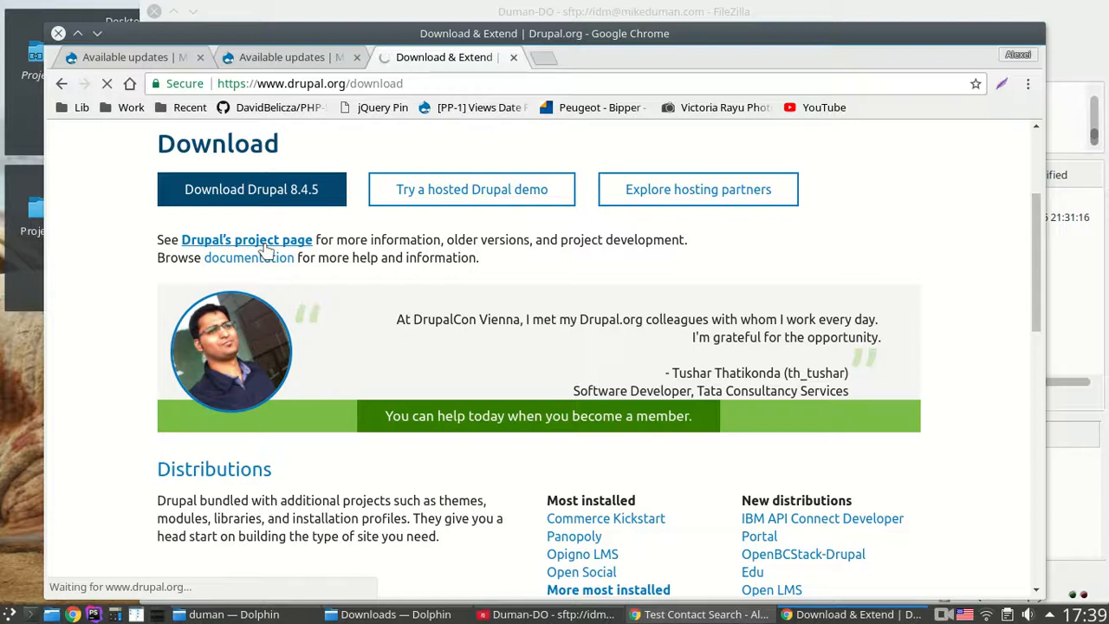
{"action": "scroll", "coordinate": [268, 258], "scroll_direction": "down", "scroll_amount": 3}
{"action": "scroll", "coordinate": [268, 260], "scroll_direction": "down", "scroll_amount": 3}
{"action": "scroll", "coordinate": [267, 259], "scroll_direction": "down", "scroll_amount": 3}
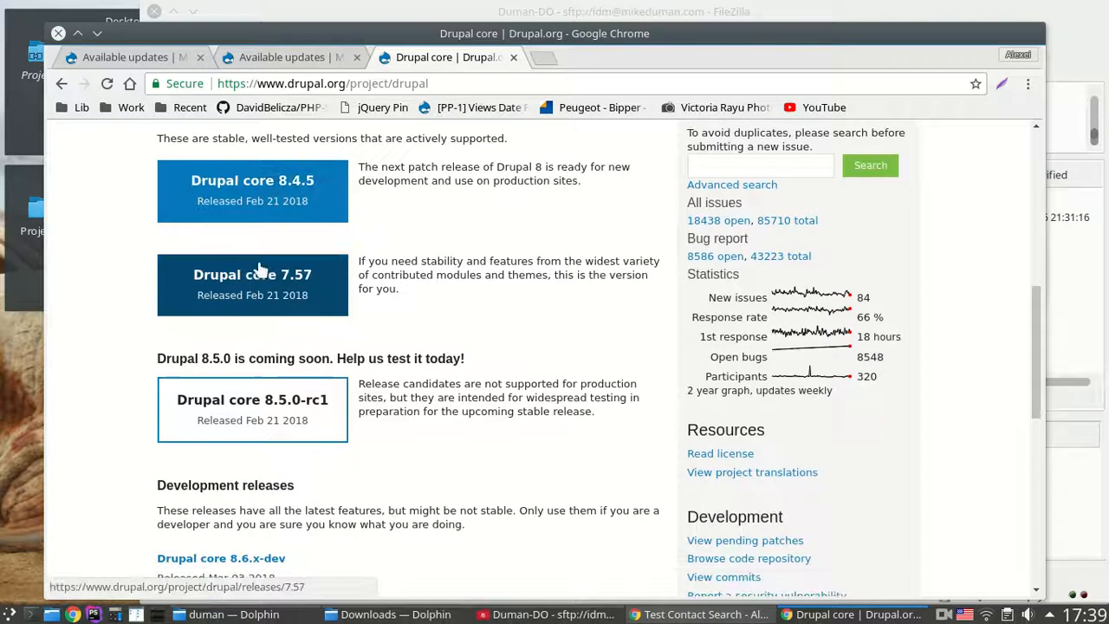
{"action": "left_click", "coordinate": [301, 294]}
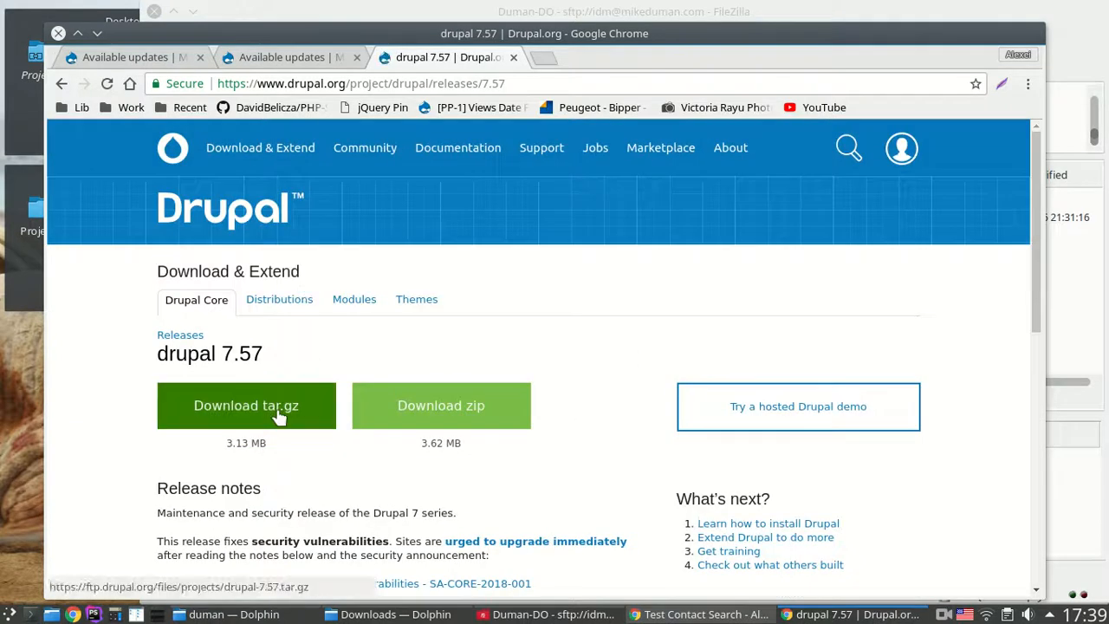
{"action": "left_click", "coordinate": [278, 416]}
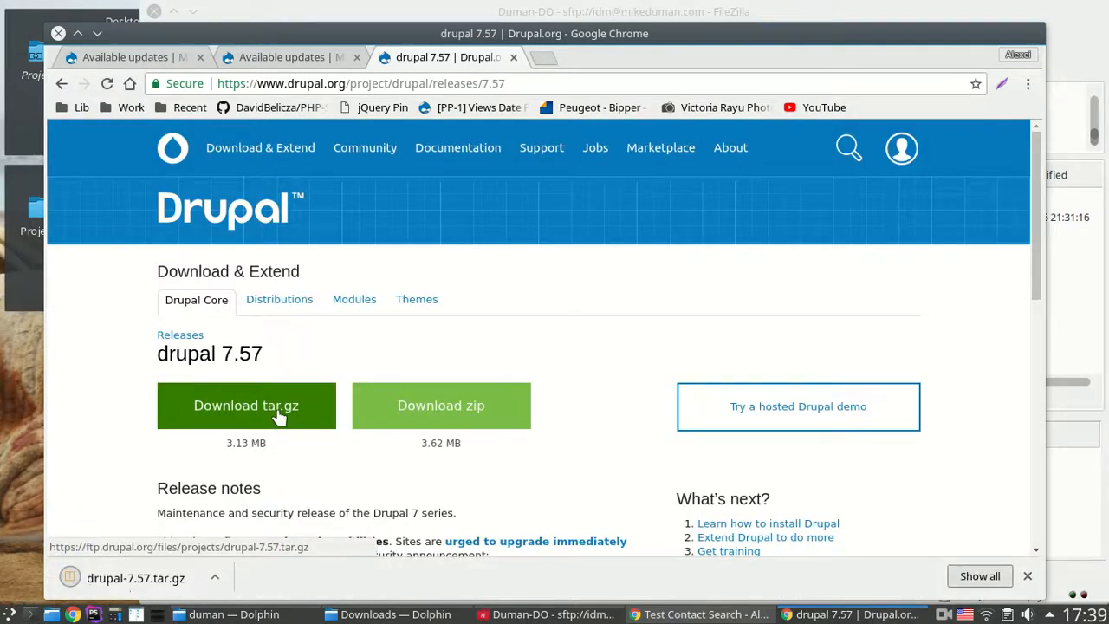
Step: Switch to the Dolphin file manager and extract drupal-7.57.tar.gz within the Downloads folder
{"action": "left_click", "coordinate": [395, 614]}
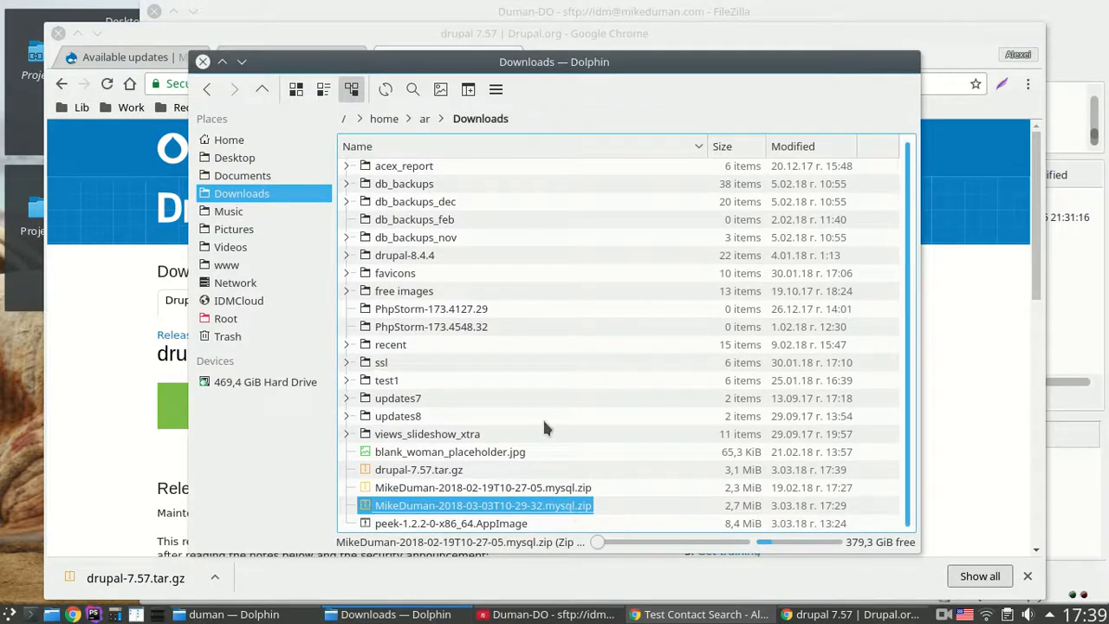
{"action": "right_click", "coordinate": [451, 475]}
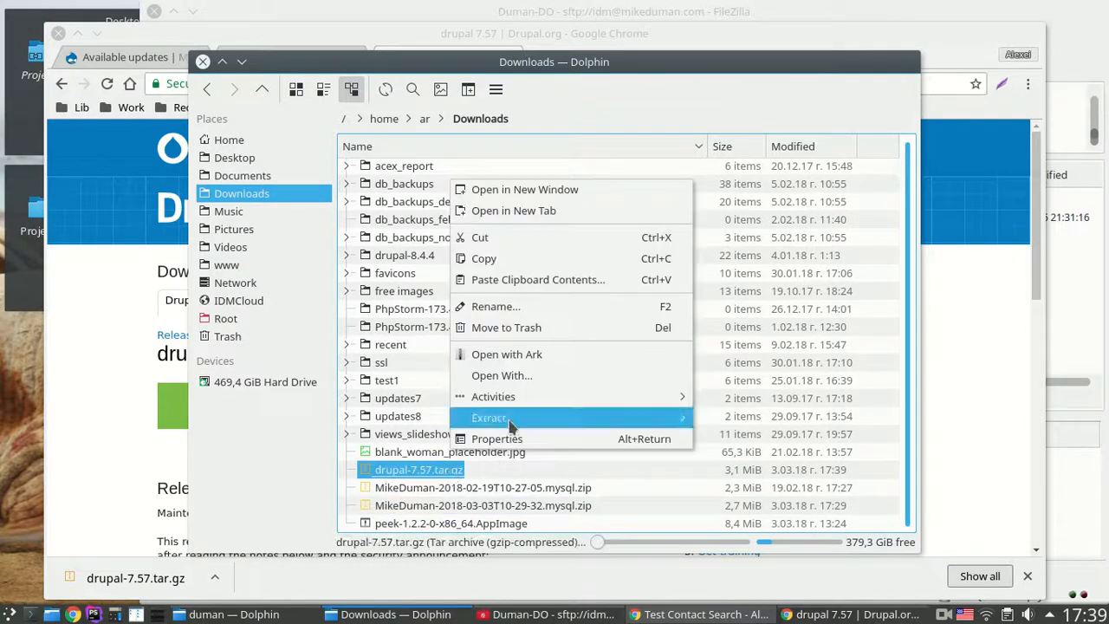
{"action": "mouse_move", "coordinate": [572, 419]}
{"action": "left_click", "coordinate": [748, 420]}
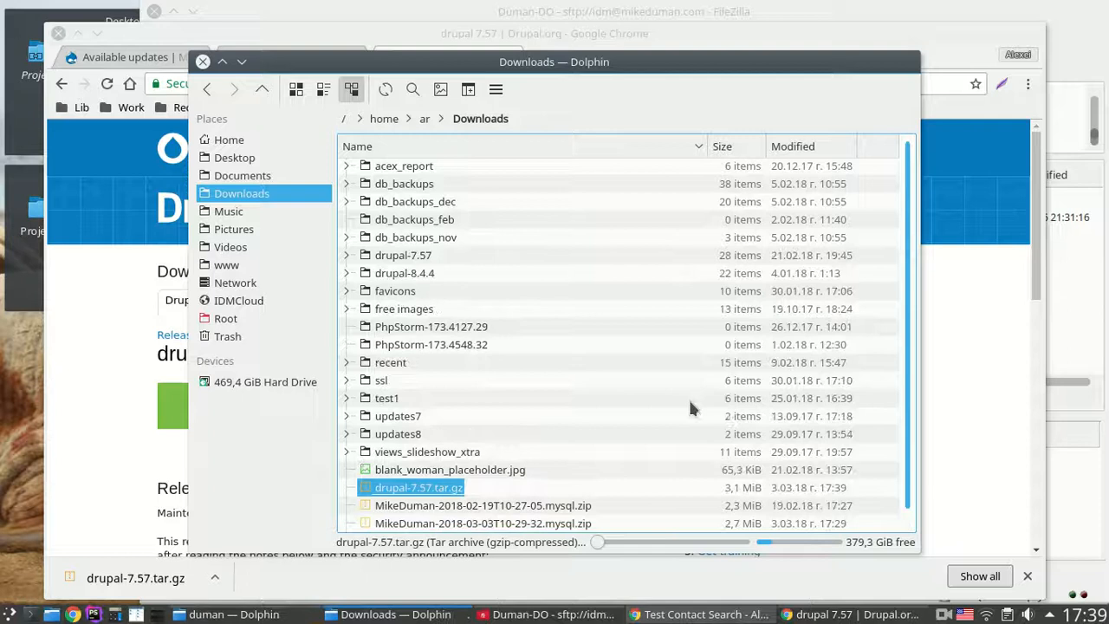
Step: Open the extracted drupal-7.57 folder and permanently delete its sites folder
{"action": "left_click", "coordinate": [400, 254]}
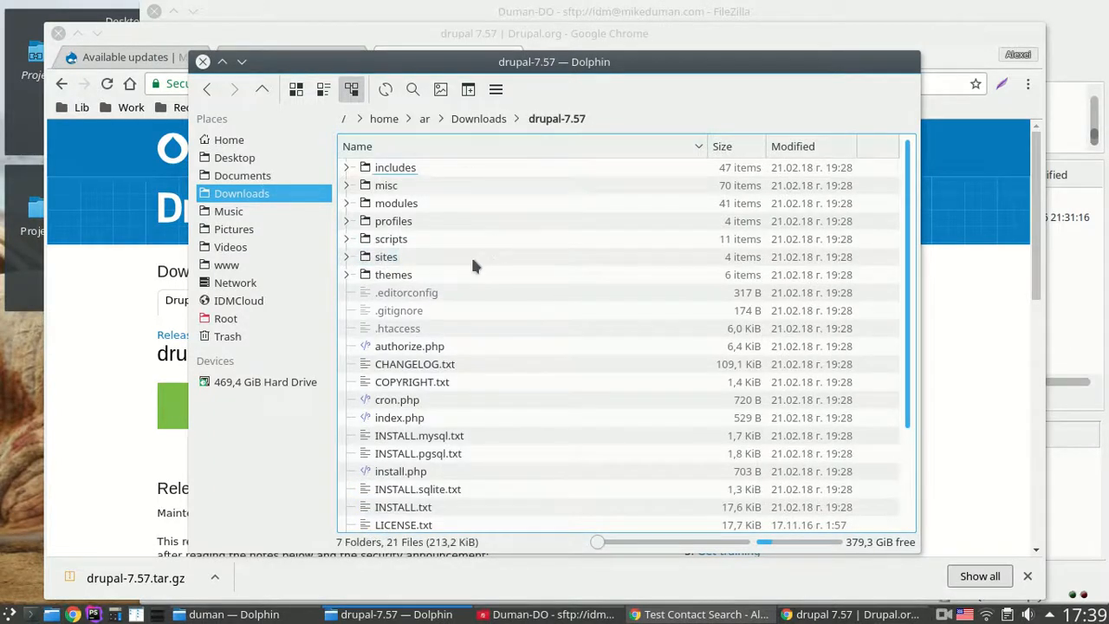
{"action": "right_click", "coordinate": [397, 255]}
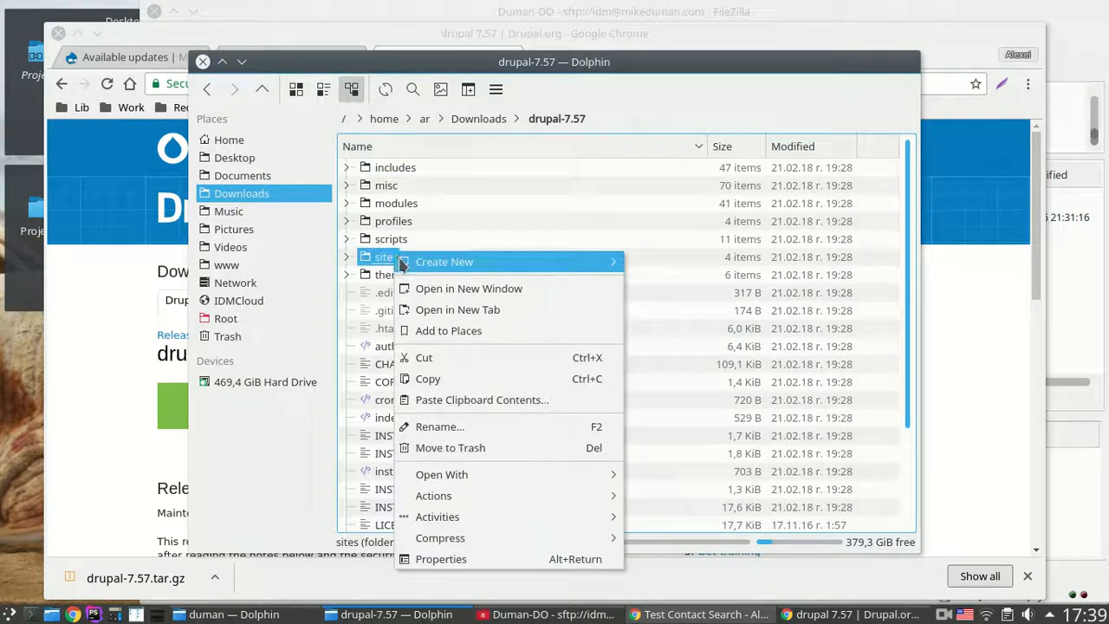
{"action": "left_click", "coordinate": [429, 449]}
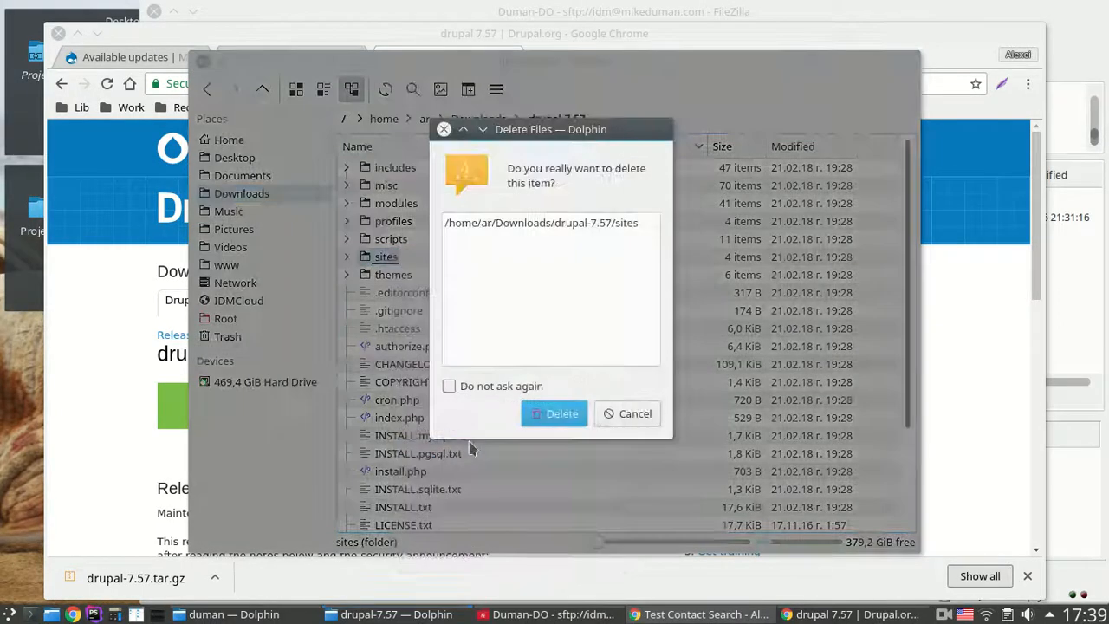
{"action": "left_click", "coordinate": [543, 419]}
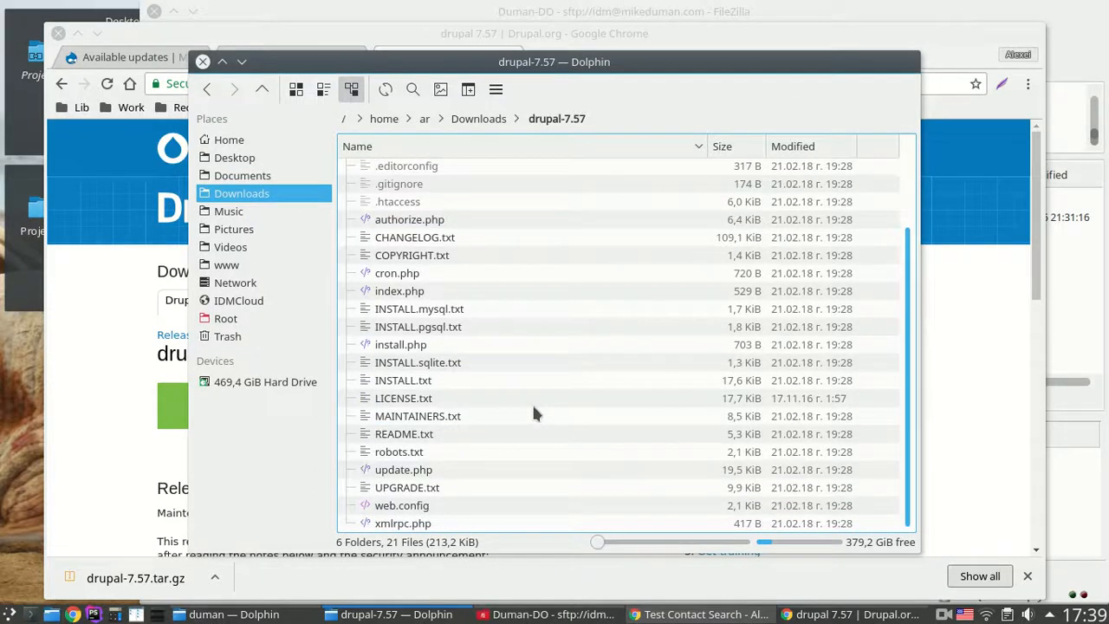
Step: Permanently delete the .gitignore and .htaccess files from the drupal-7.57 folder
{"action": "scroll", "coordinate": [530, 419], "scroll_direction": "up", "scroll_amount": 2}
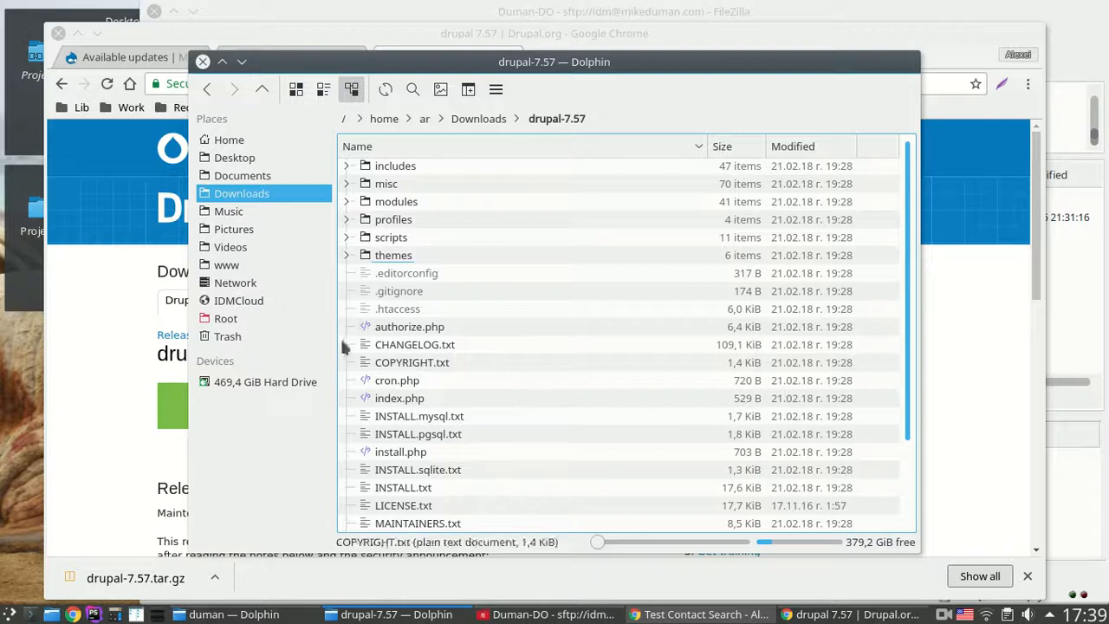
{"action": "right_click", "coordinate": [415, 311]}
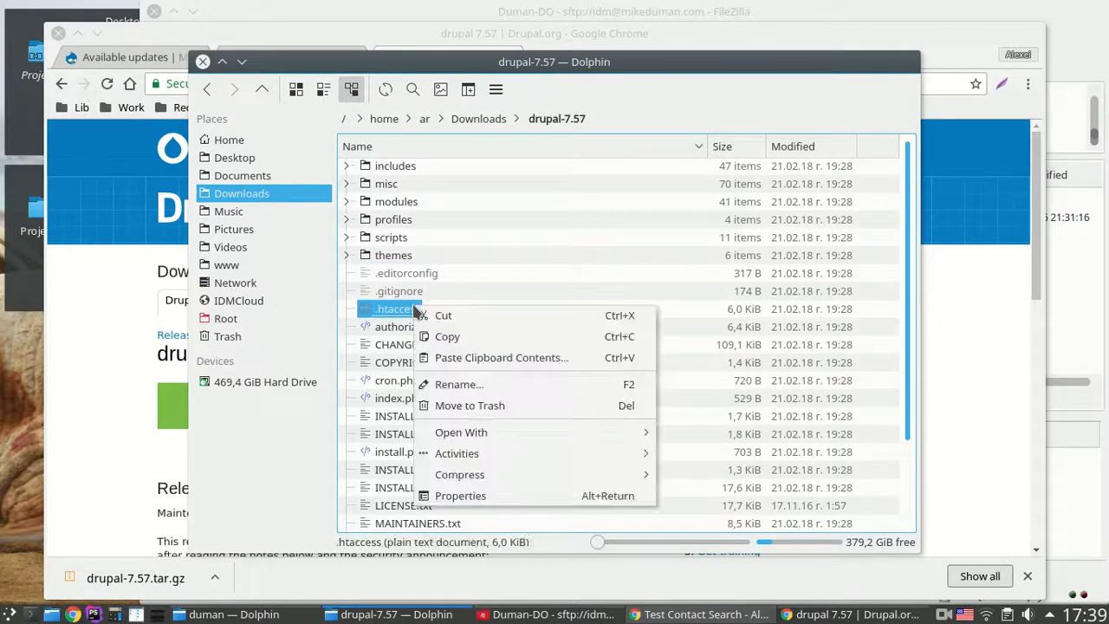
{"action": "key", "text": "shift"}
{"action": "left_click", "coordinate": [406, 295]}
{"action": "left_click", "coordinate": [407, 296], "text": "shift"}
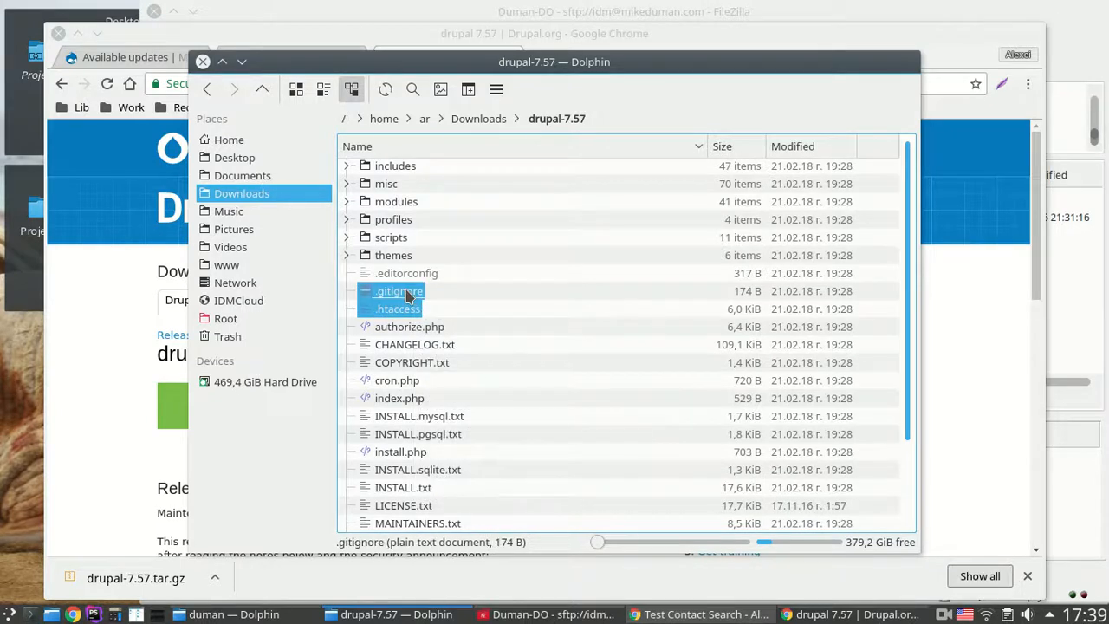
{"action": "right_click", "coordinate": [407, 305]}
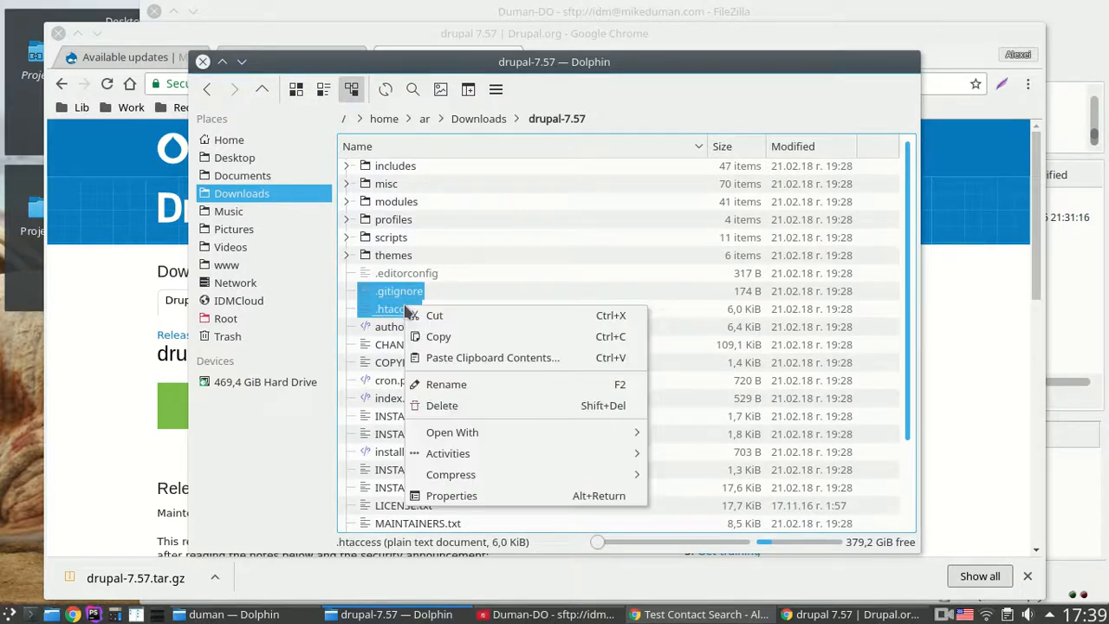
{"action": "left_click", "coordinate": [443, 404]}
{"action": "left_click", "coordinate": [564, 413]}
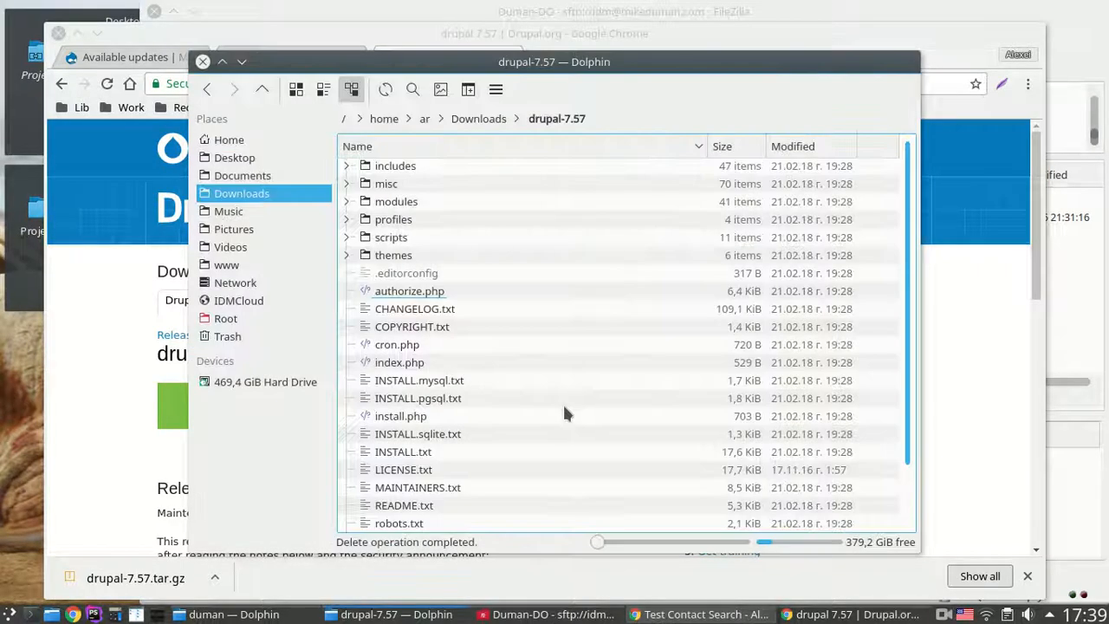
Step: Check the remaining contents of the drupal-7.57 folder and copy all of its files and folders
{"action": "scroll", "coordinate": [562, 413], "scroll_direction": "down", "scroll_amount": 2}
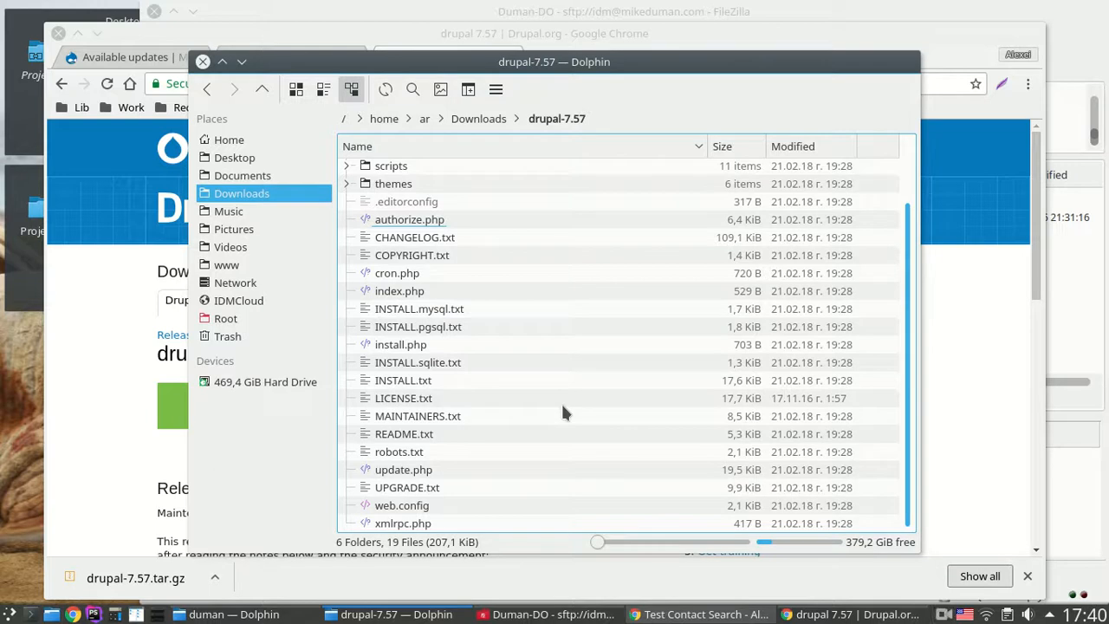
{"action": "scroll", "coordinate": [563, 413], "scroll_direction": "up", "scroll_amount": 2}
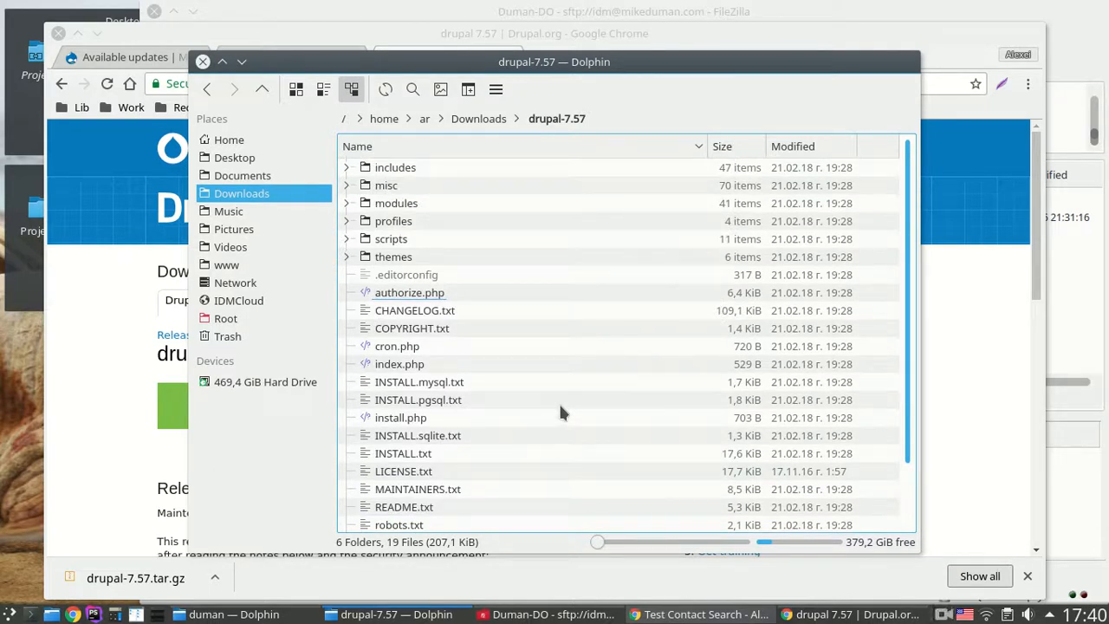
{"action": "key", "text": "ctrl+a"}
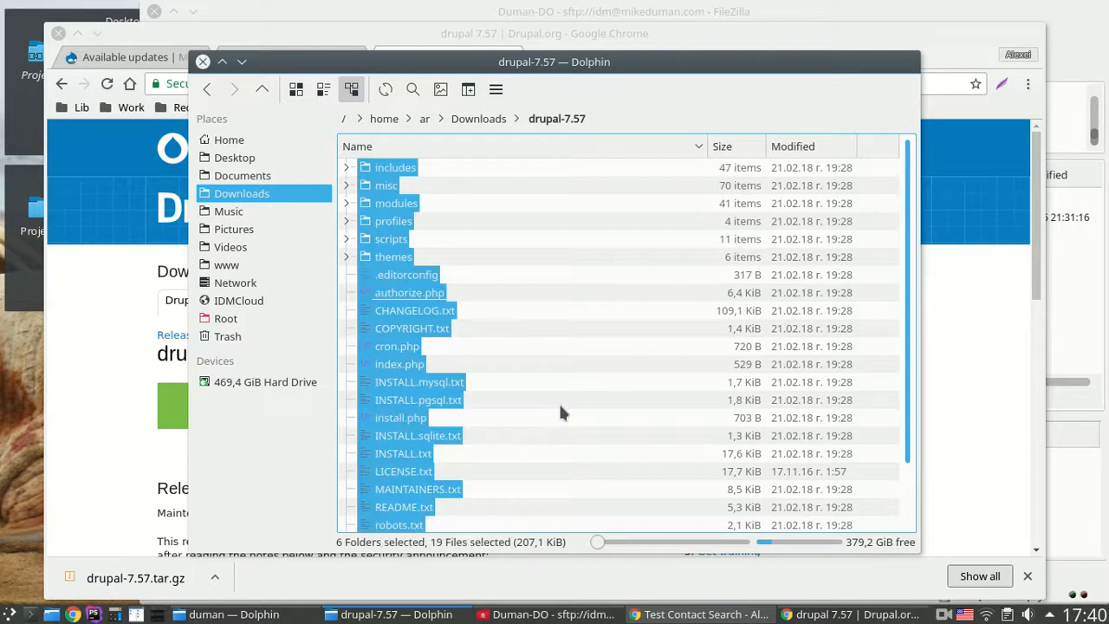
{"action": "right_click", "coordinate": [394, 343]}
{"action": "left_click", "coordinate": [422, 367]}
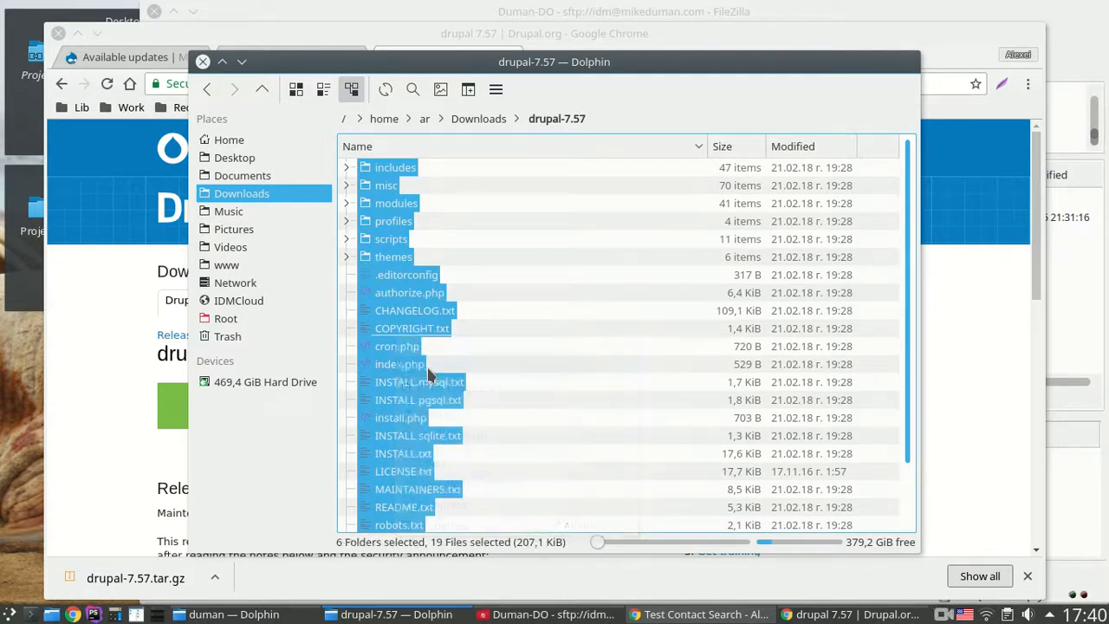
Step: Switch to FileZilla, look through the server's www/duman/drupal folder, and close FileZilla
{"action": "left_click", "coordinate": [303, 615]}
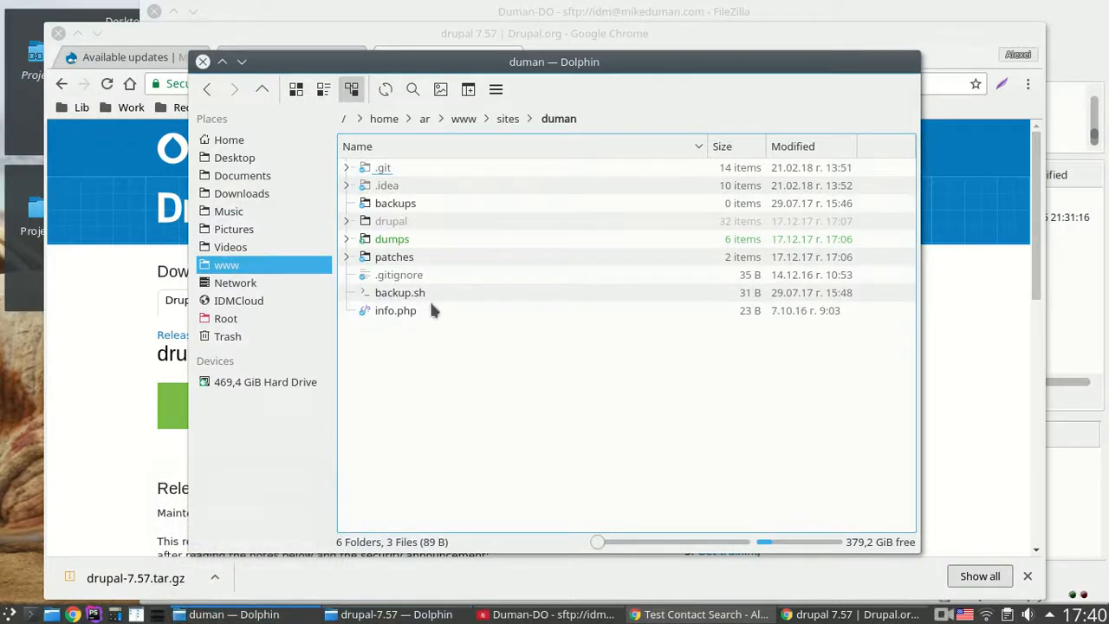
{"action": "left_click", "coordinate": [553, 614]}
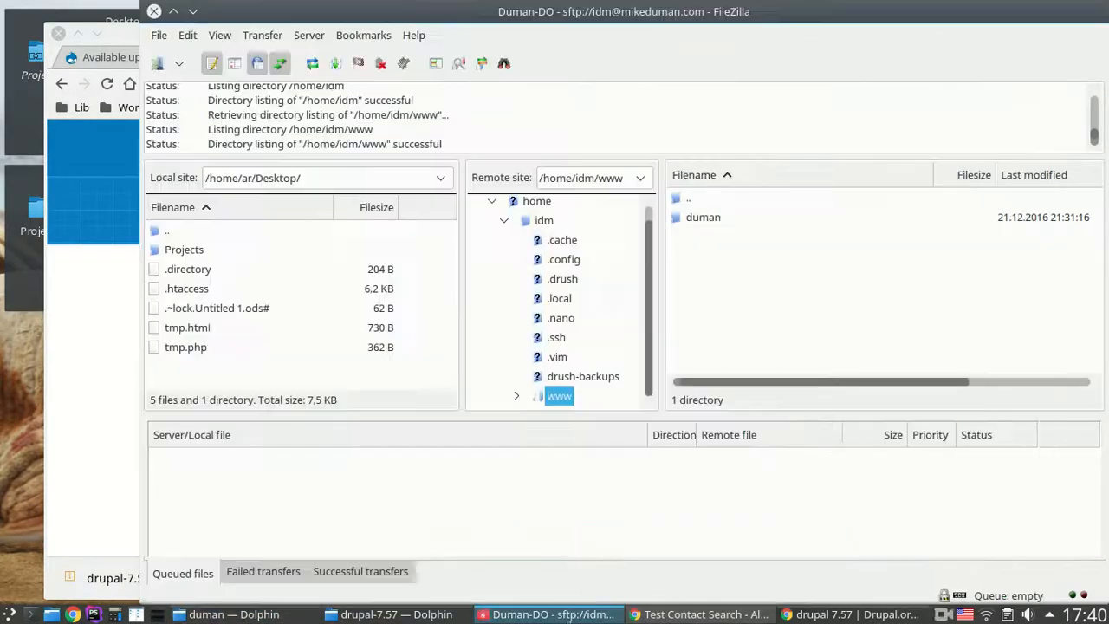
{"action": "double_click", "coordinate": [684, 219]}
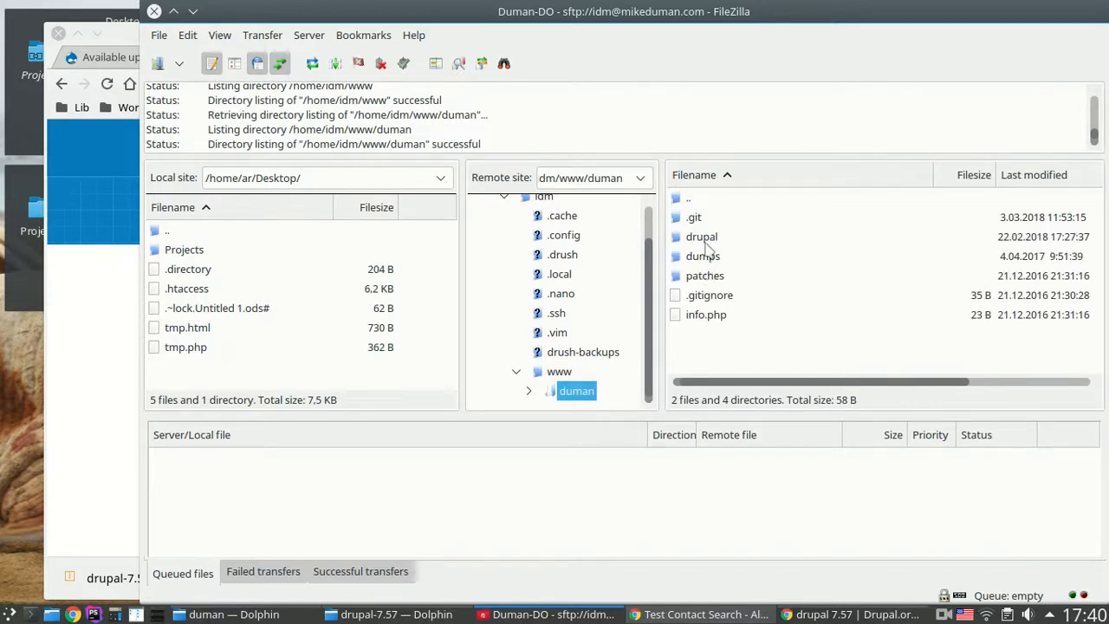
{"action": "double_click", "coordinate": [703, 239]}
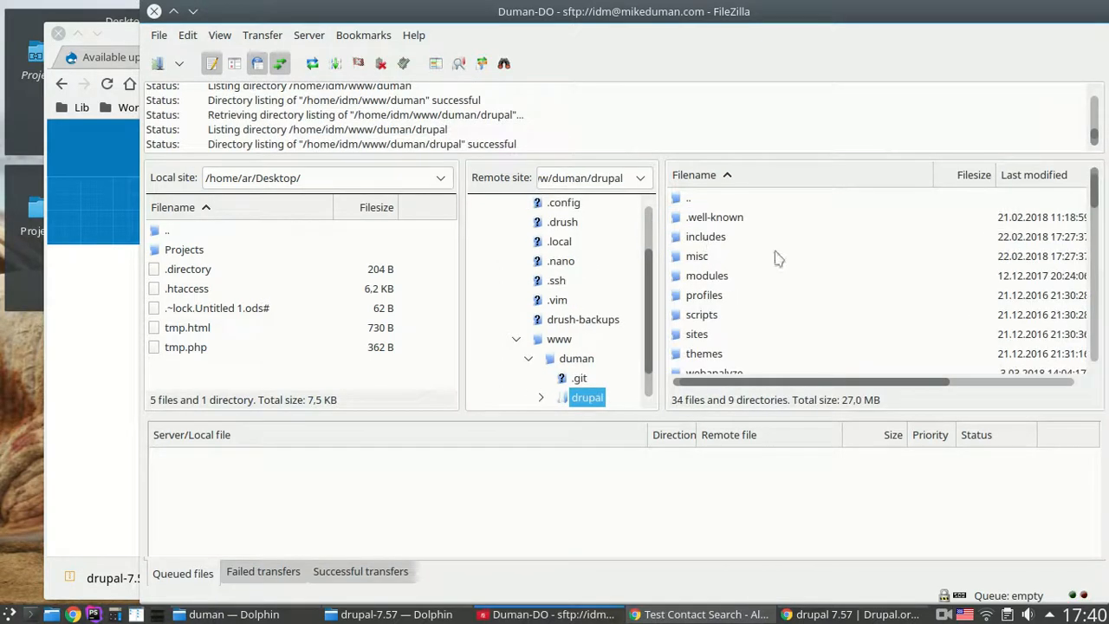
{"action": "scroll", "coordinate": [790, 263], "scroll_direction": "down", "scroll_amount": 5}
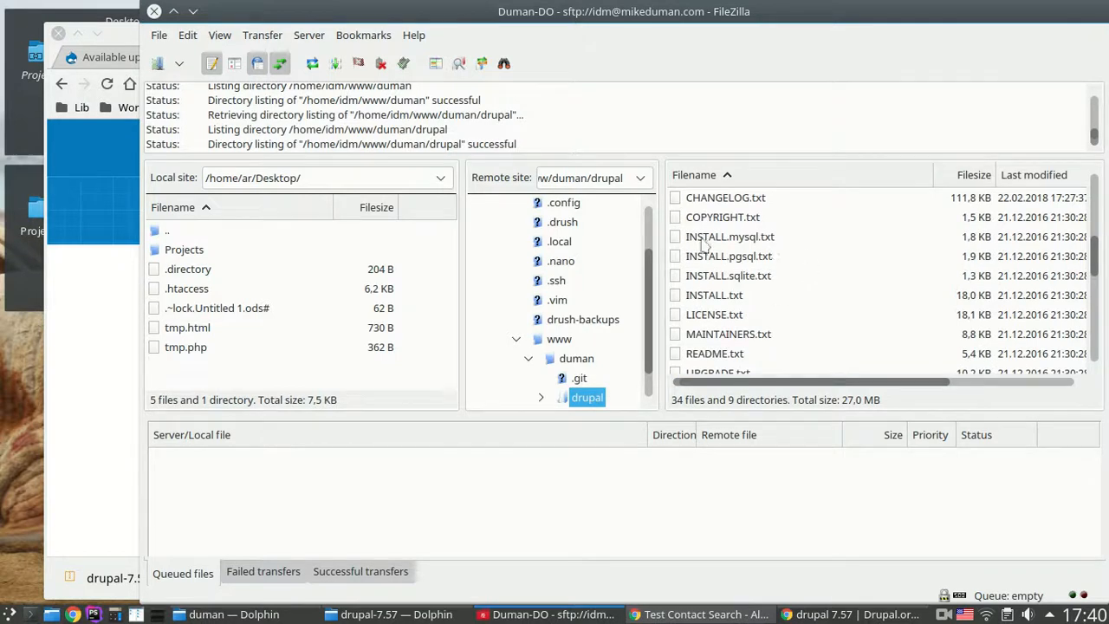
{"action": "scroll", "coordinate": [740, 333], "scroll_direction": "up", "scroll_amount": 4}
{"action": "scroll", "coordinate": [742, 334], "scroll_direction": "down", "scroll_amount": 2}
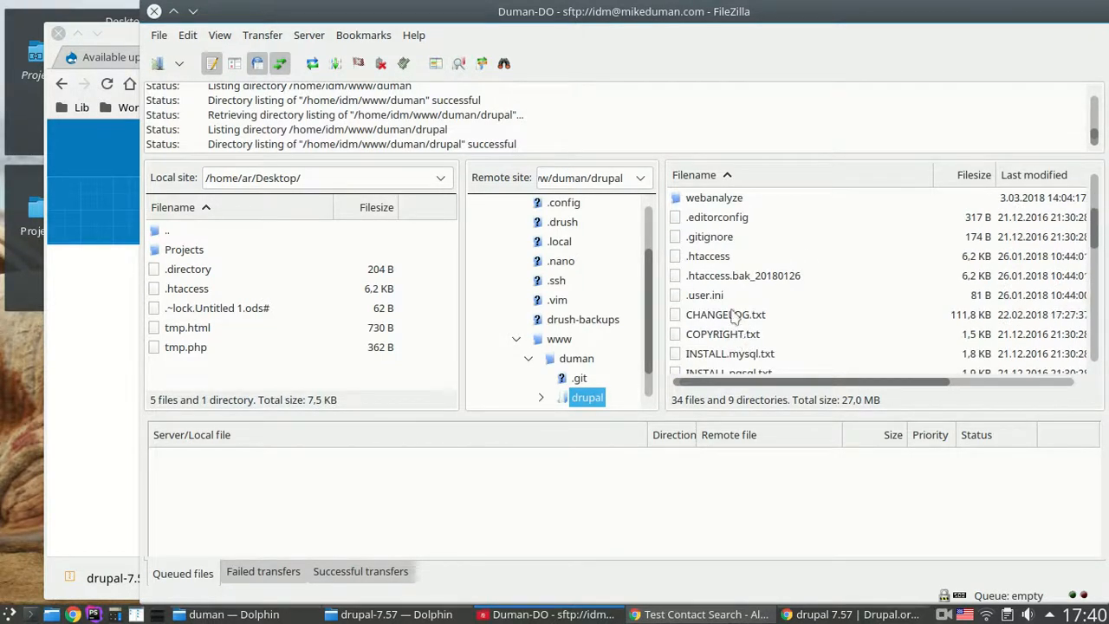
{"action": "left_click", "coordinate": [153, 12]}
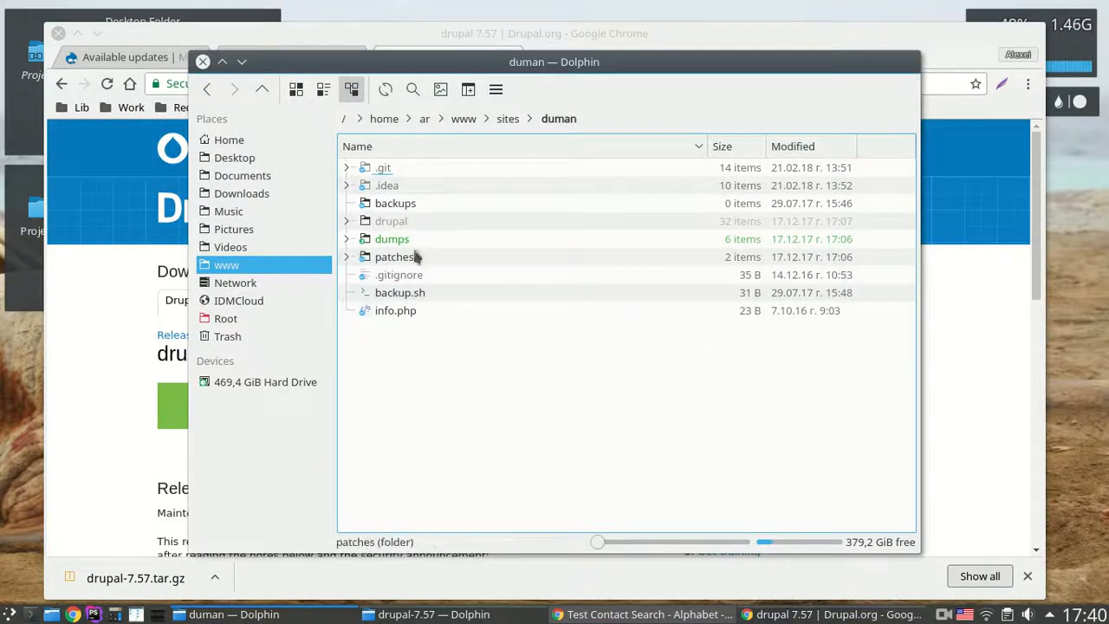
Step: Paste the copied core files into the local www/sites/duman/drupal folder, merging folders and overwriting existing files for all conflicts
{"action": "left_click", "coordinate": [394, 221]}
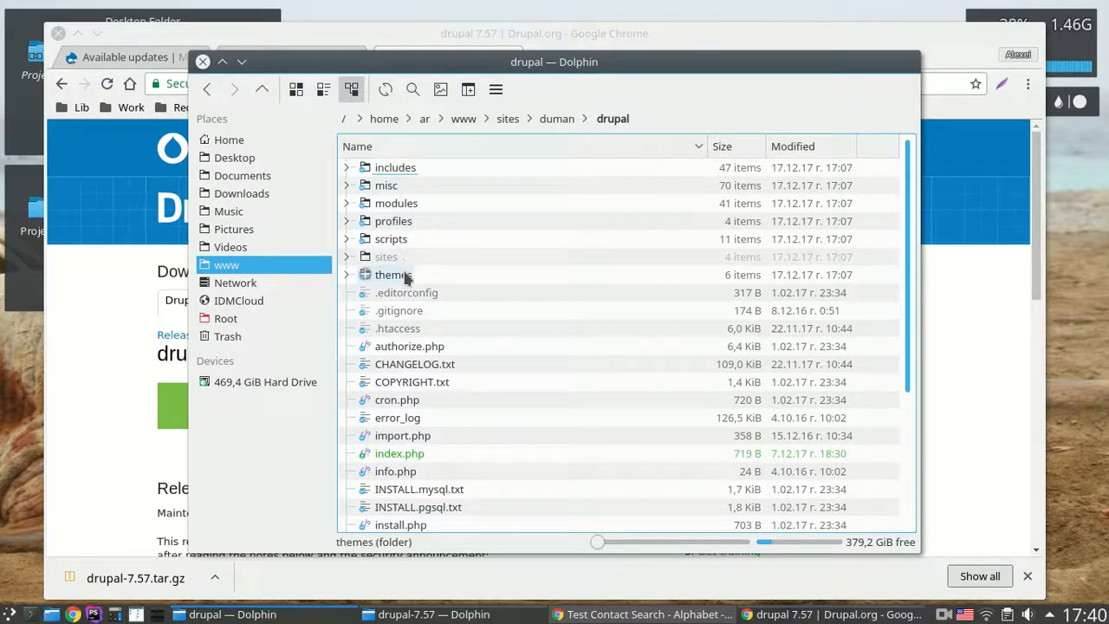
{"action": "scroll", "coordinate": [414, 290], "scroll_direction": "down", "scroll_amount": 4}
{"action": "scroll", "coordinate": [419, 292], "scroll_direction": "up", "scroll_amount": 4}
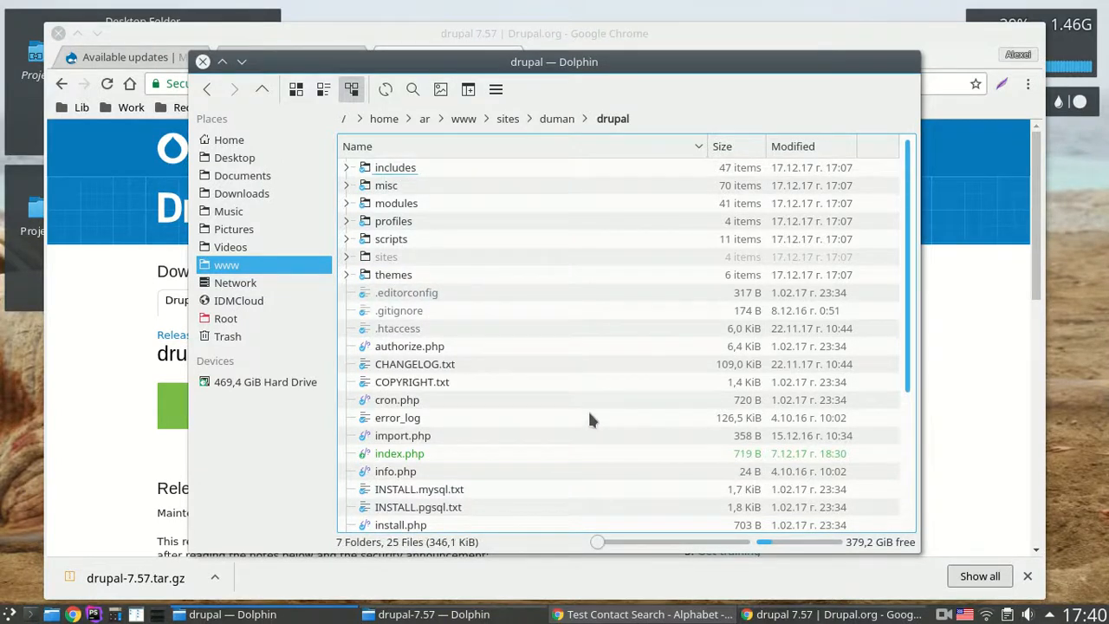
{"action": "key", "text": "ctrl+v"}
{"action": "left_click", "coordinate": [423, 418]}
{"action": "left_click", "coordinate": [629, 420]}
{"action": "left_click", "coordinate": [412, 418]}
{"action": "left_click", "coordinate": [627, 419]}
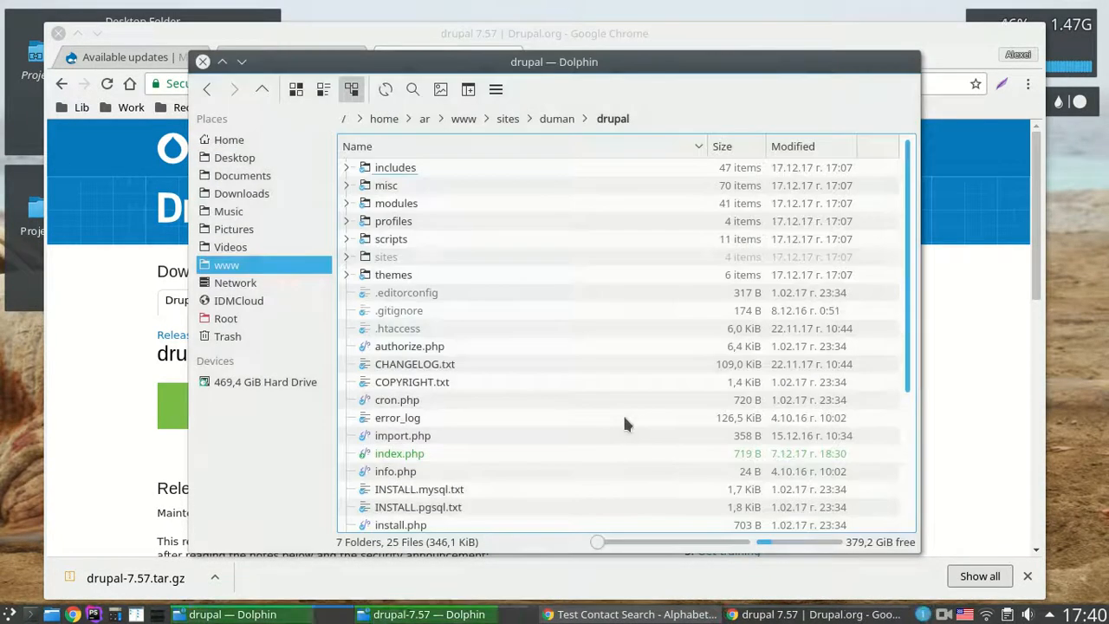
Step: Switch to Chrome, open the site's Run updates page in a new tab, and continue to the review of database updates
{"action": "left_click", "coordinate": [75, 341]}
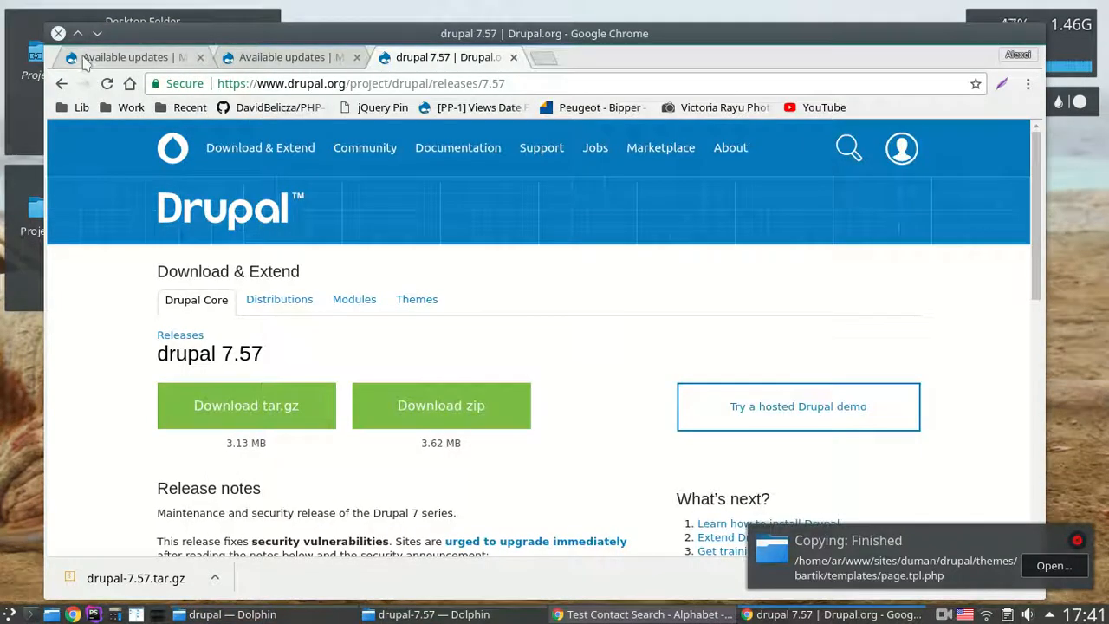
{"action": "left_click", "coordinate": [91, 59]}
{"action": "mouse_move", "coordinate": [59, 130]}
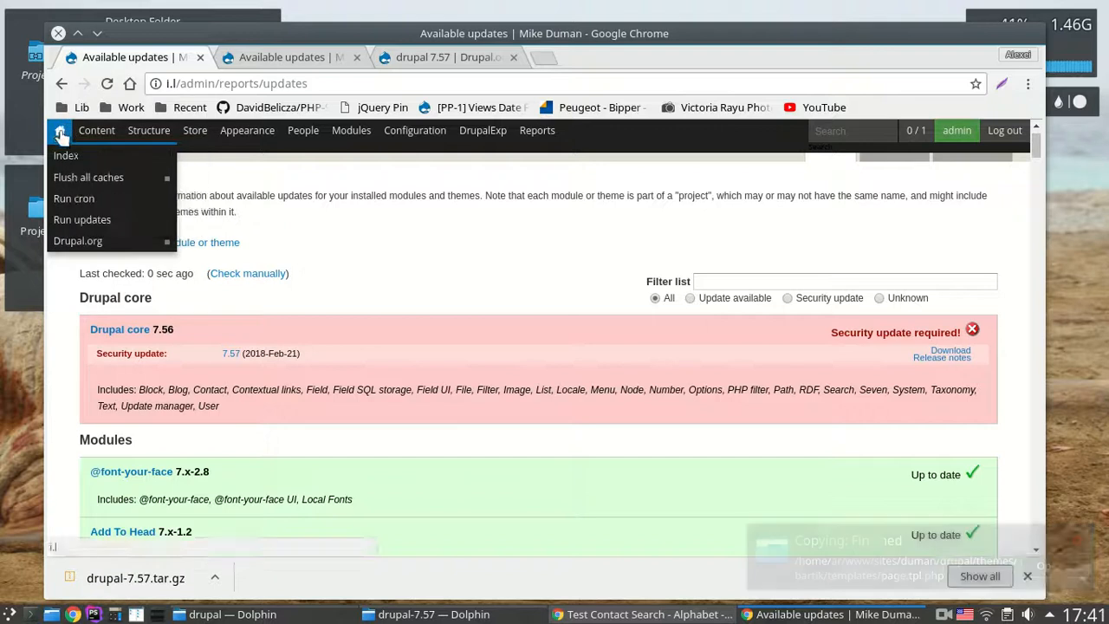
{"action": "right_click", "coordinate": [80, 222]}
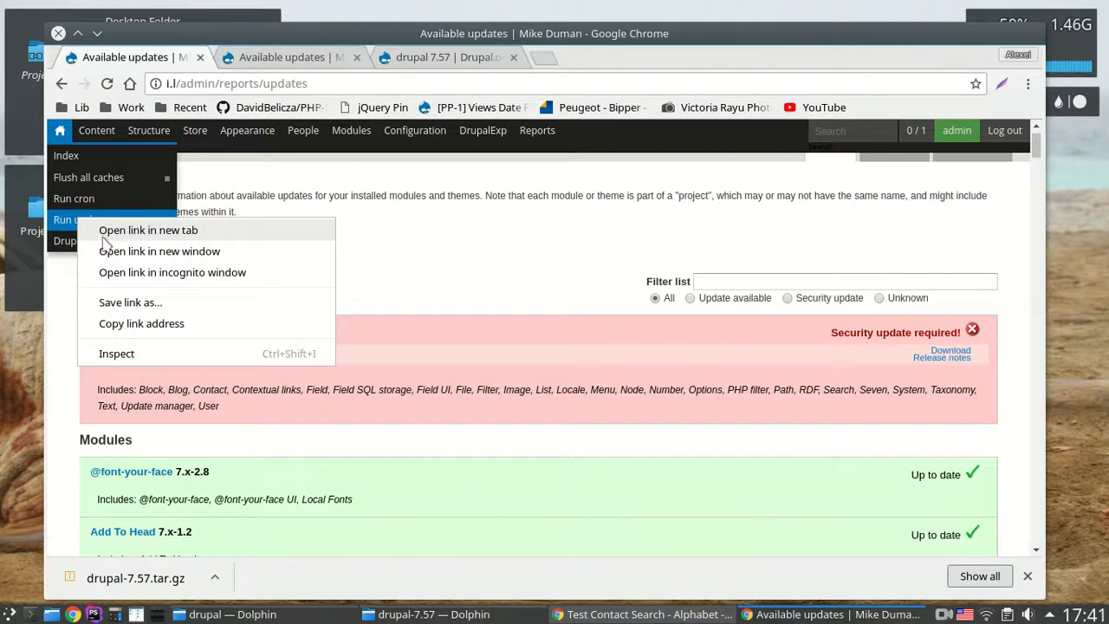
{"action": "left_click", "coordinate": [111, 230]}
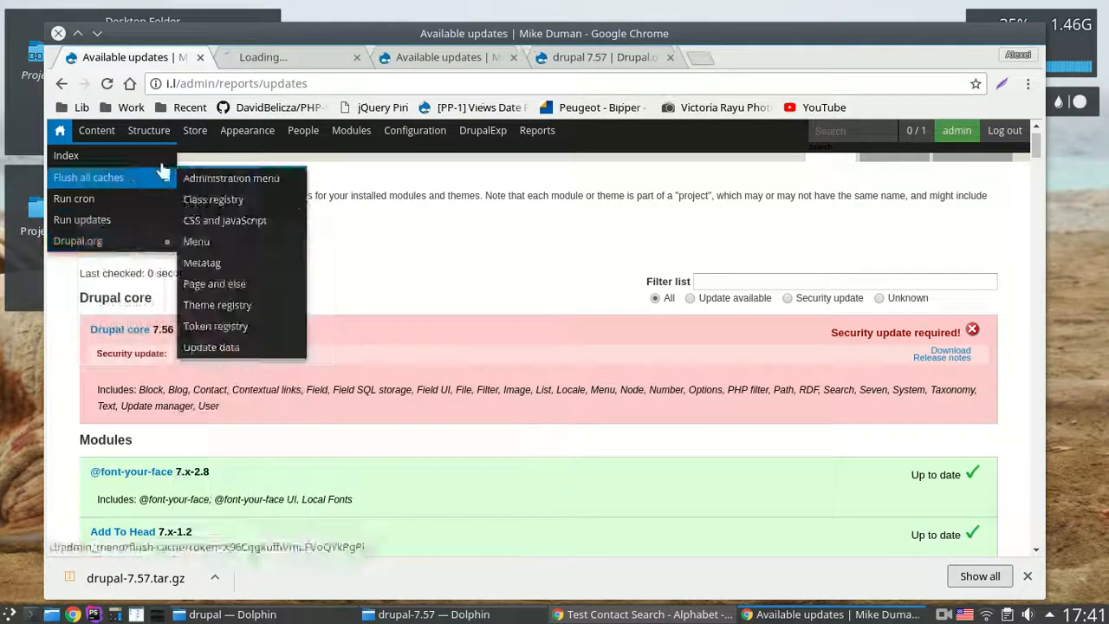
{"action": "left_click", "coordinate": [289, 56]}
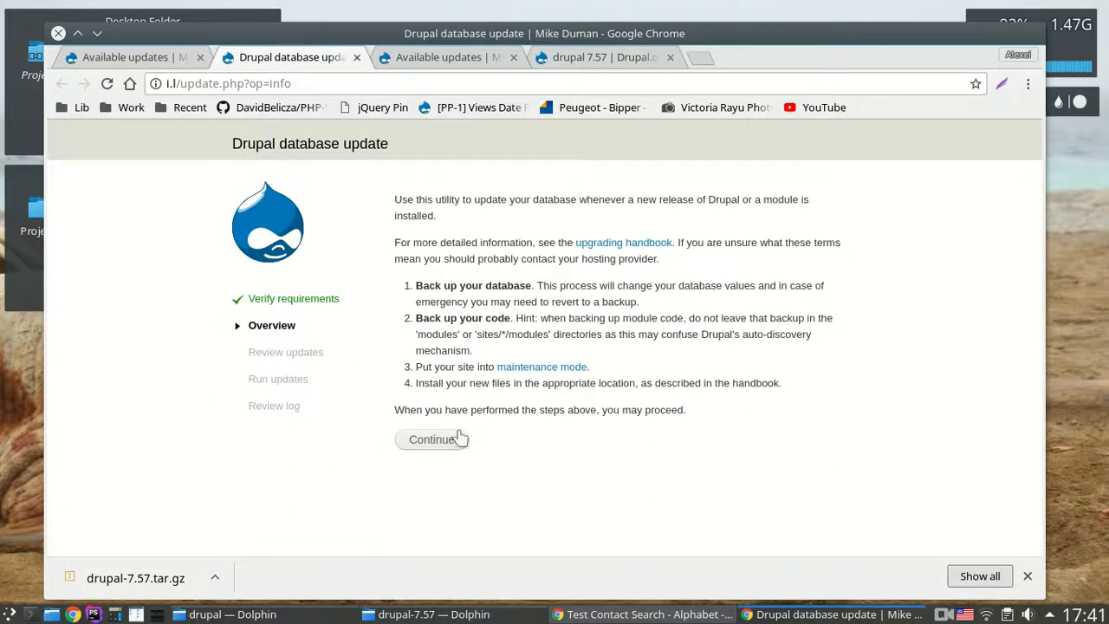
{"action": "left_click", "coordinate": [456, 441]}
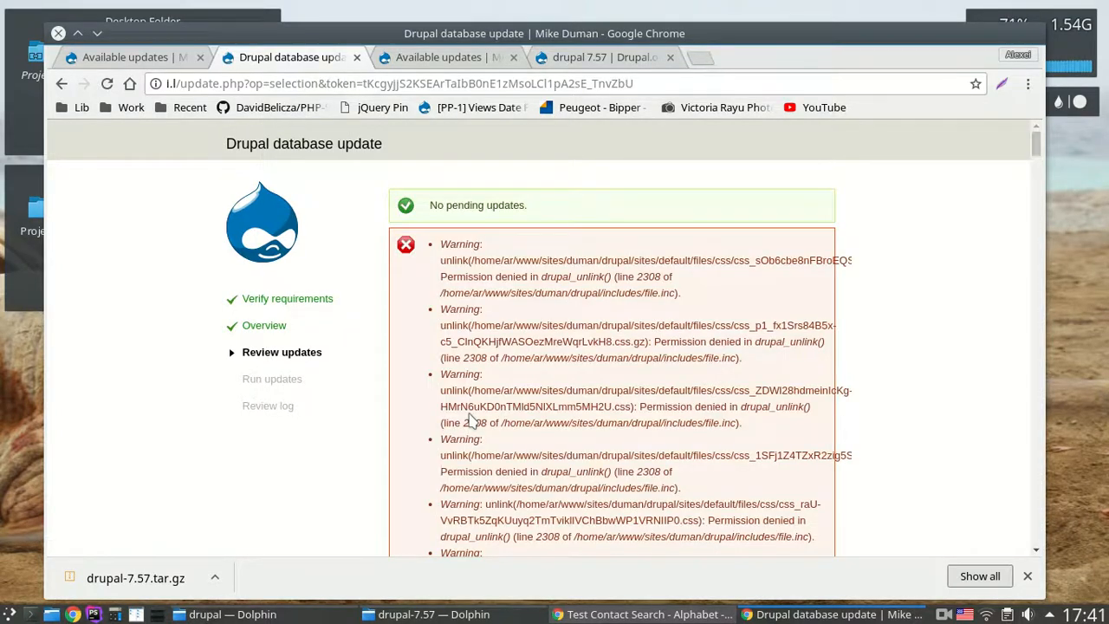
Step: Examine the messages on the database update page from beginning to end
{"action": "scroll", "coordinate": [470, 420], "scroll_direction": "down", "scroll_amount": 5}
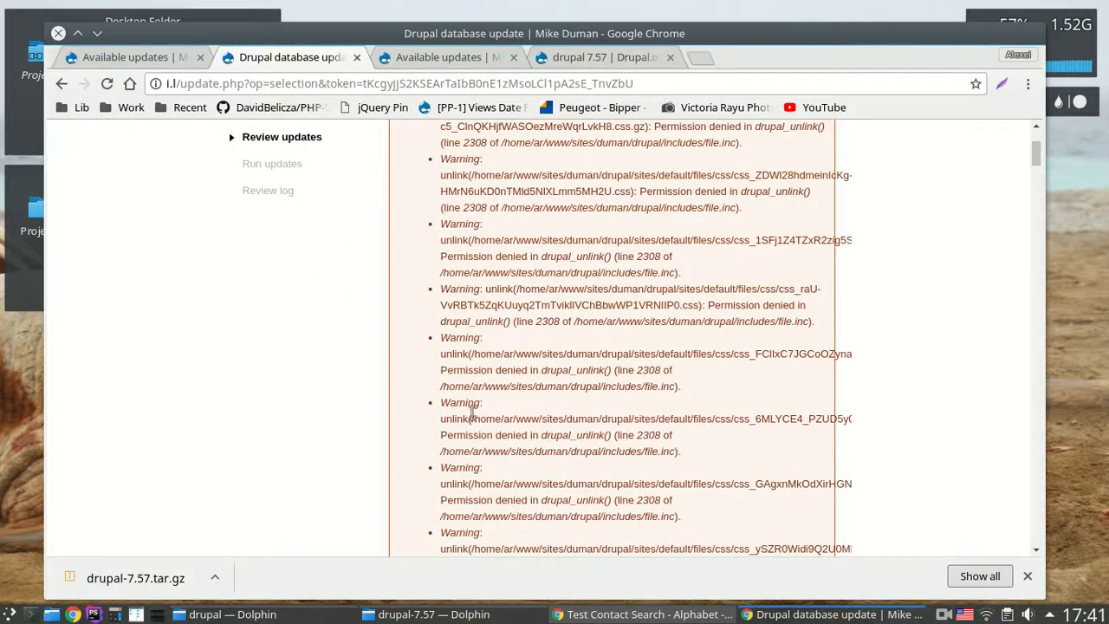
{"action": "scroll", "coordinate": [470, 414], "scroll_direction": "down", "scroll_amount": 15}
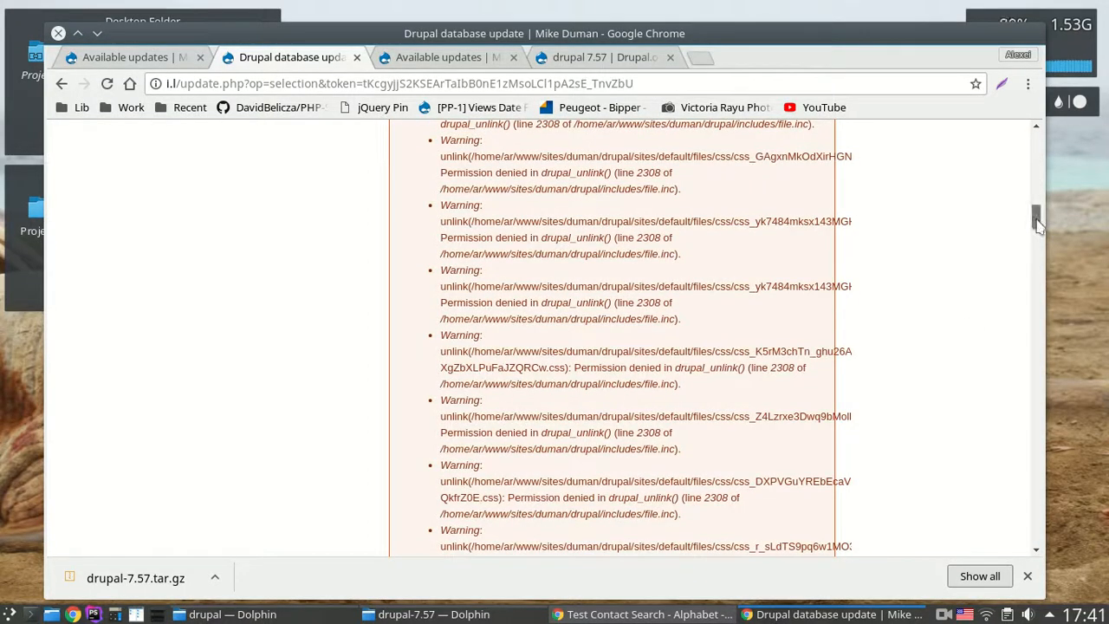
{"action": "left_click_drag", "start_coordinate": [1037, 221], "coordinate": [1065, 543]}
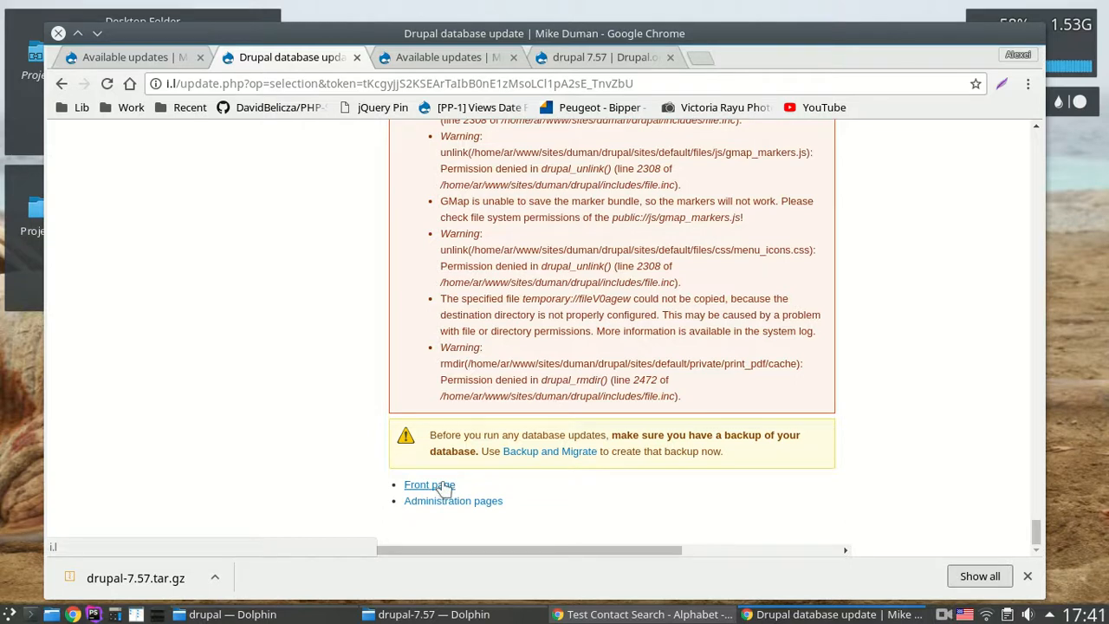
{"action": "scroll", "coordinate": [446, 489], "scroll_direction": "up", "scroll_amount": 4}
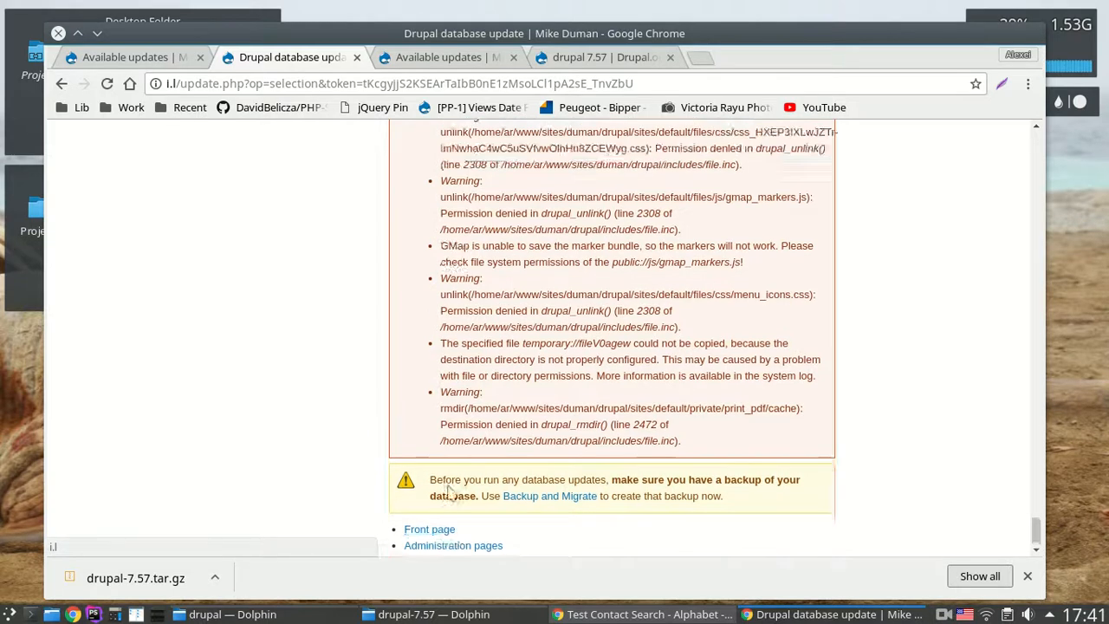
{"action": "scroll", "coordinate": [474, 485], "scroll_direction": "down", "scroll_amount": 4}
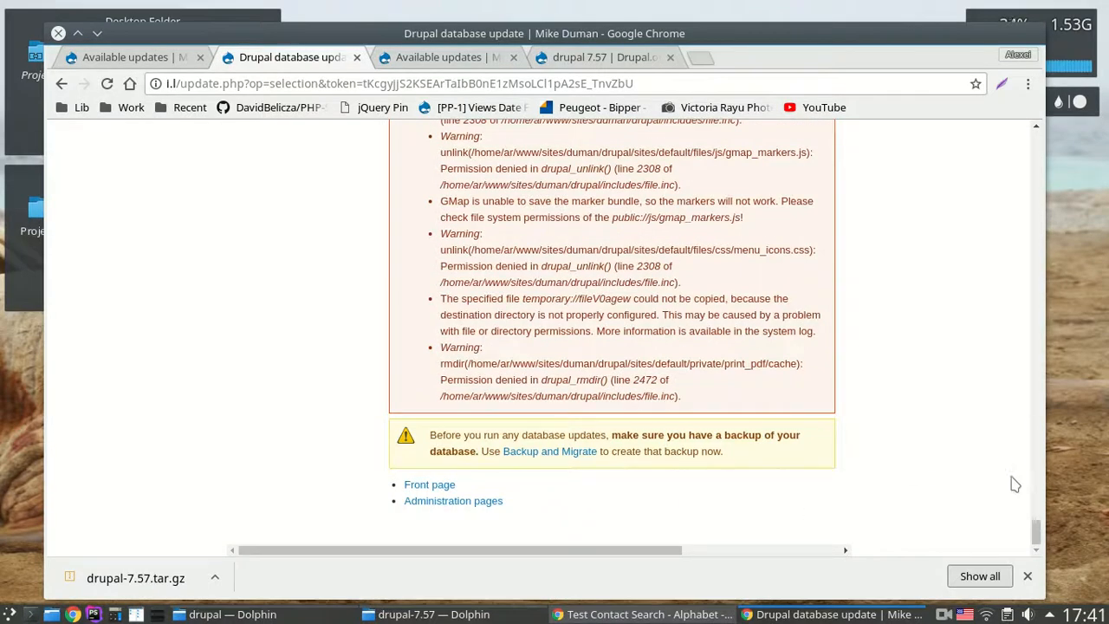
{"action": "left_click_drag", "start_coordinate": [1036, 535], "coordinate": [1042, 151]}
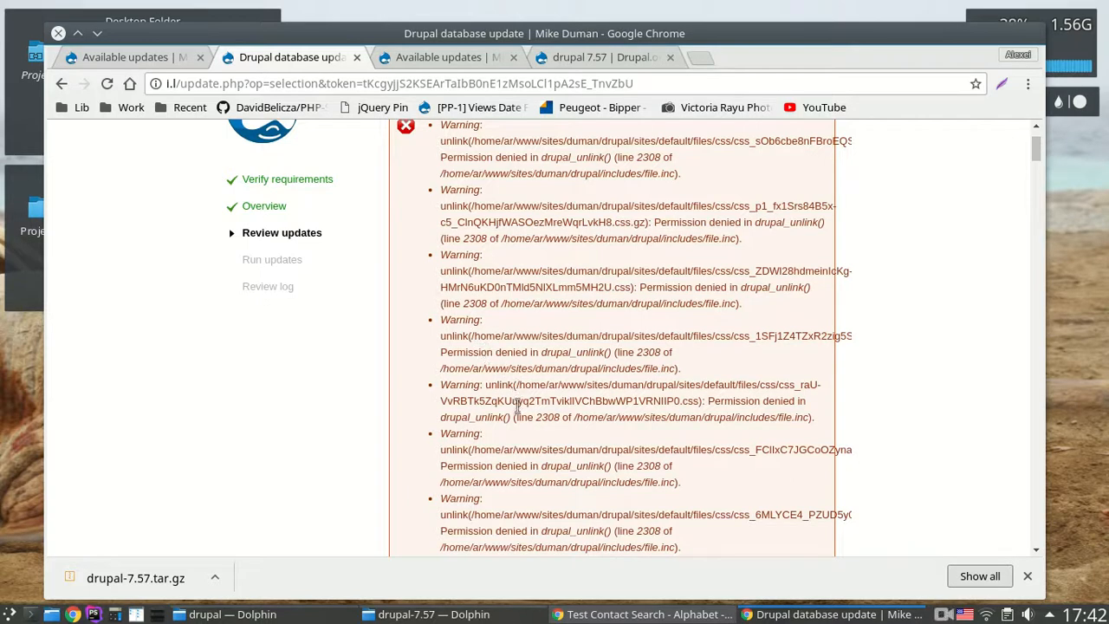
Step: Check the pending-updates status message and the file path in the first warning on the database update page
{"action": "scroll", "coordinate": [517, 407], "scroll_direction": "up", "scroll_amount": 3}
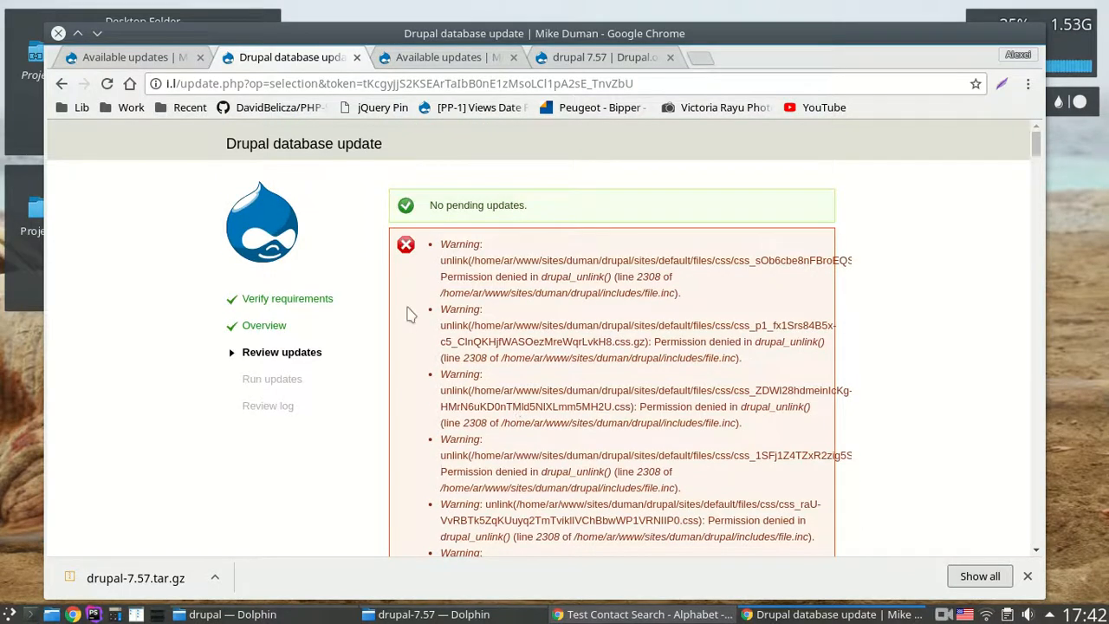
{"action": "left_click_drag", "start_coordinate": [436, 205], "coordinate": [540, 219]}
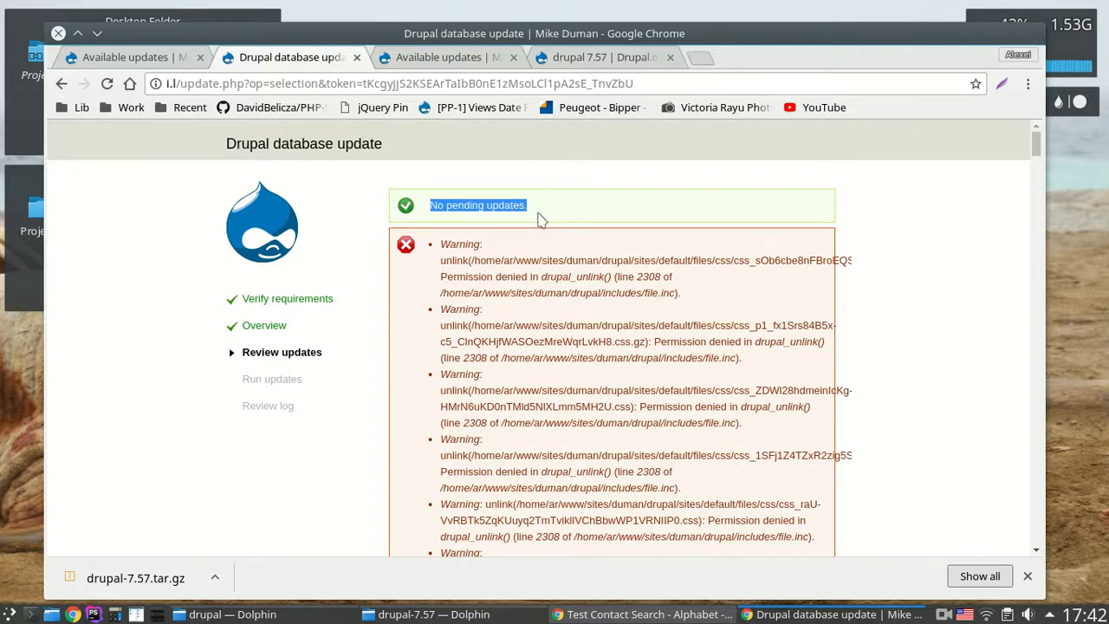
{"action": "left_click", "coordinate": [452, 201]}
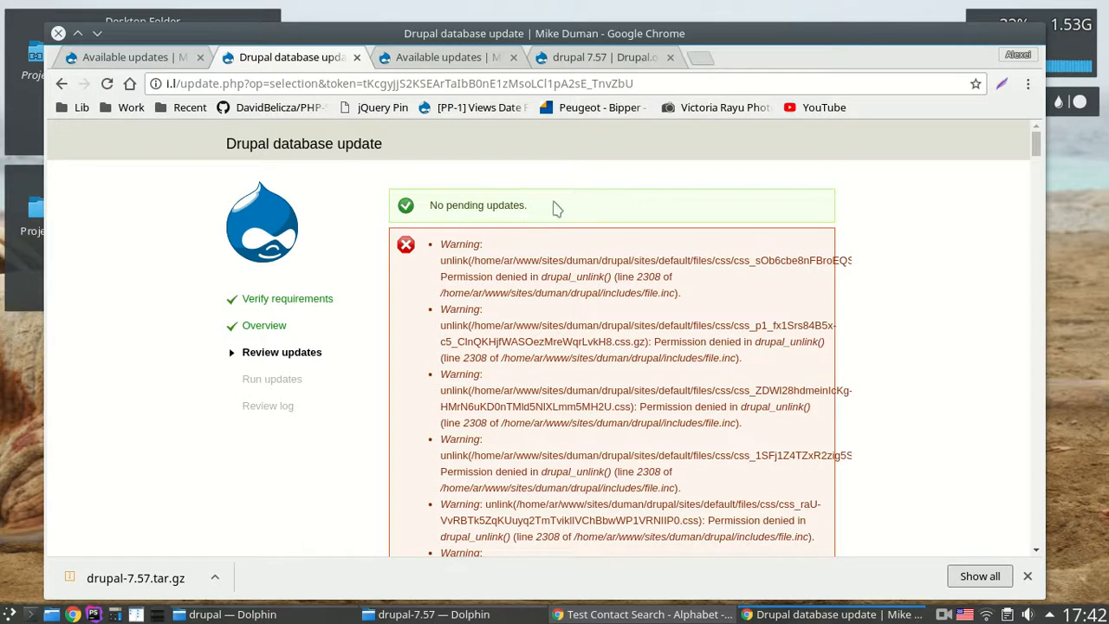
{"action": "left_click_drag", "start_coordinate": [547, 213], "coordinate": [431, 207]}
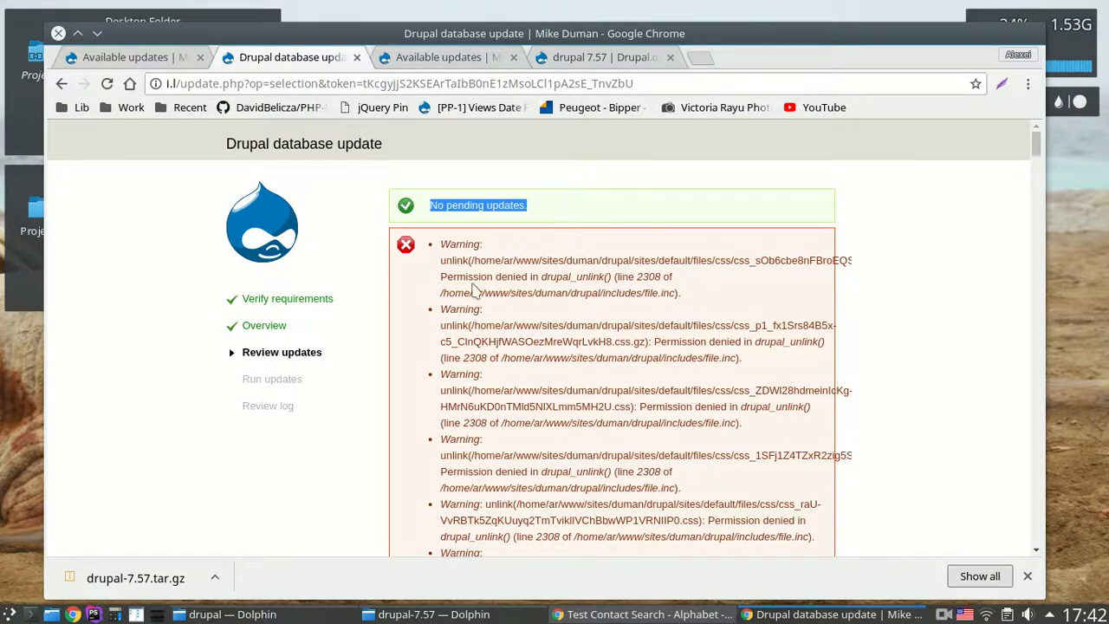
{"action": "scroll", "coordinate": [475, 290], "scroll_direction": "down", "scroll_amount": 4}
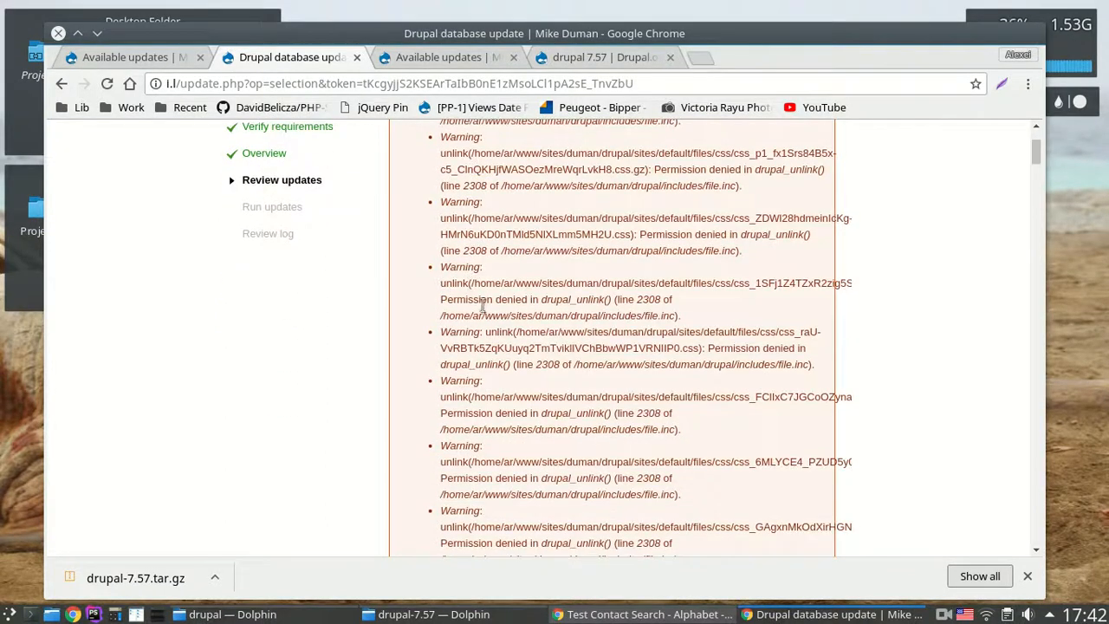
{"action": "scroll", "coordinate": [476, 299], "scroll_direction": "up", "scroll_amount": 1}
{"action": "scroll", "coordinate": [524, 317], "scroll_direction": "up", "scroll_amount": 3}
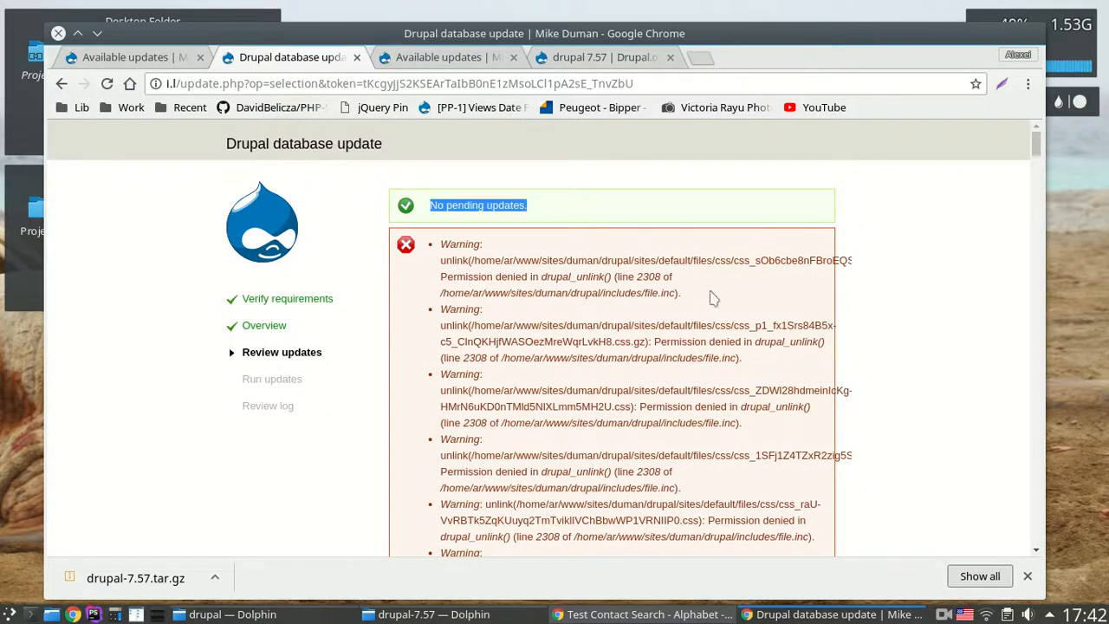
{"action": "double_click", "coordinate": [723, 260]}
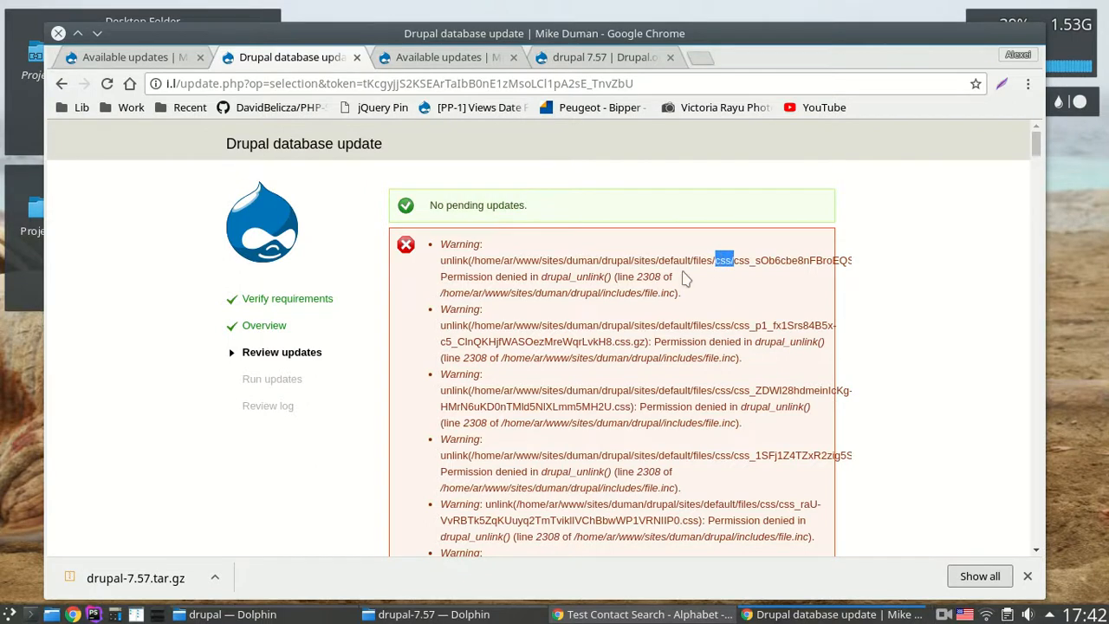
Step: Review the remaining warnings through to the backup notice at the end of the database update page
{"action": "scroll", "coordinate": [760, 267], "scroll_direction": "down", "scroll_amount": 10}
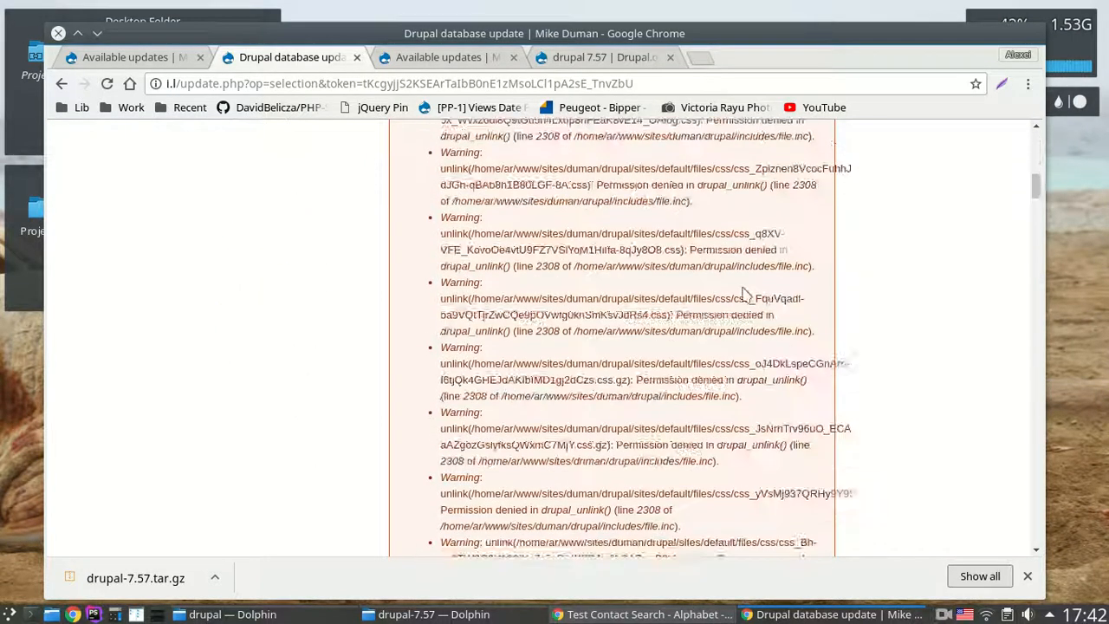
{"action": "scroll", "coordinate": [742, 279], "scroll_direction": "down", "scroll_amount": 10}
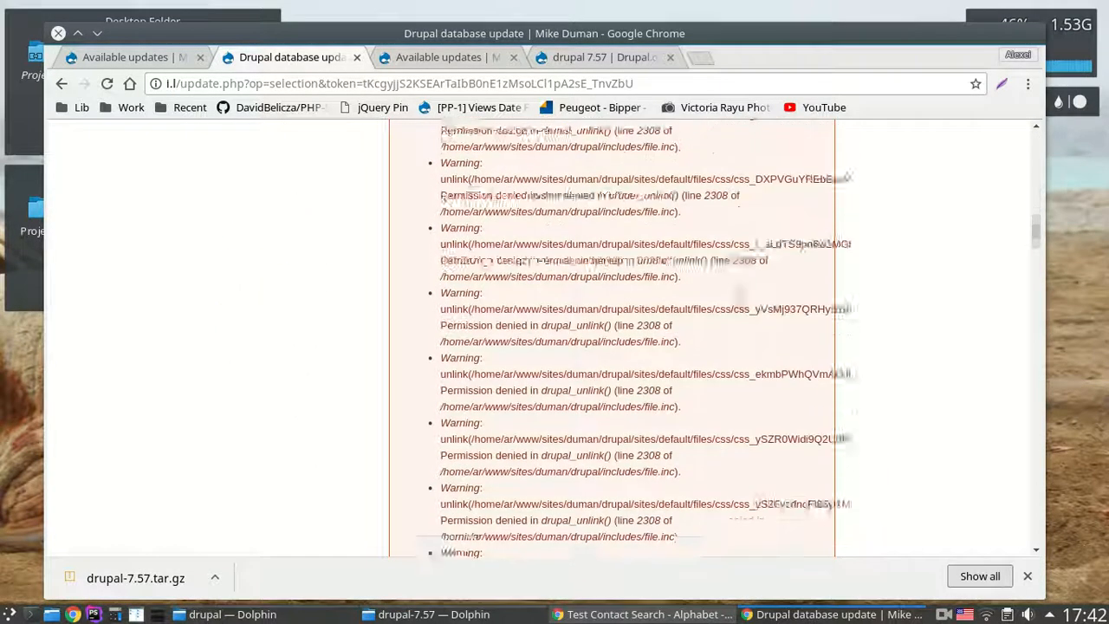
{"action": "scroll", "coordinate": [790, 316], "scroll_direction": "down", "scroll_amount": 10}
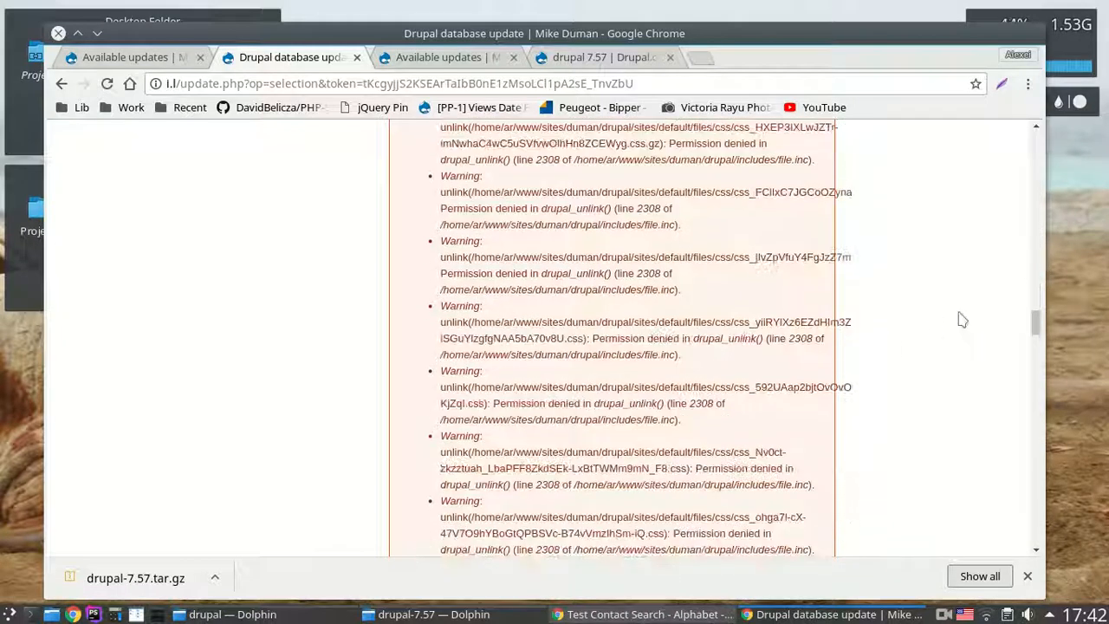
{"action": "left_click_drag", "start_coordinate": [1038, 323], "coordinate": [1037, 327]}
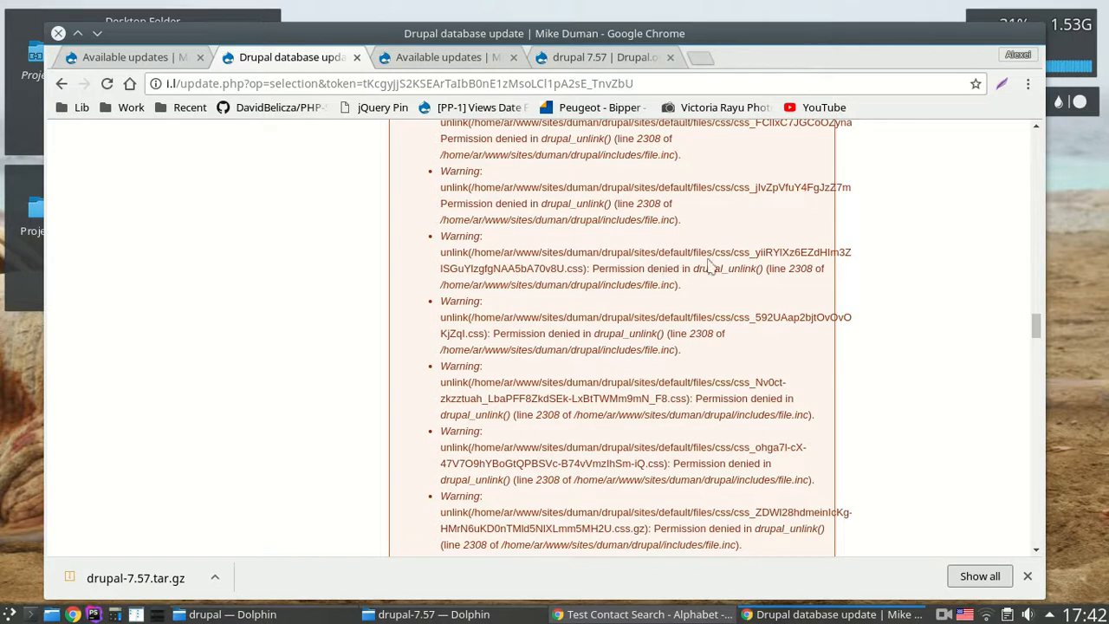
{"action": "left_click_drag", "start_coordinate": [1037, 327], "coordinate": [1063, 537]}
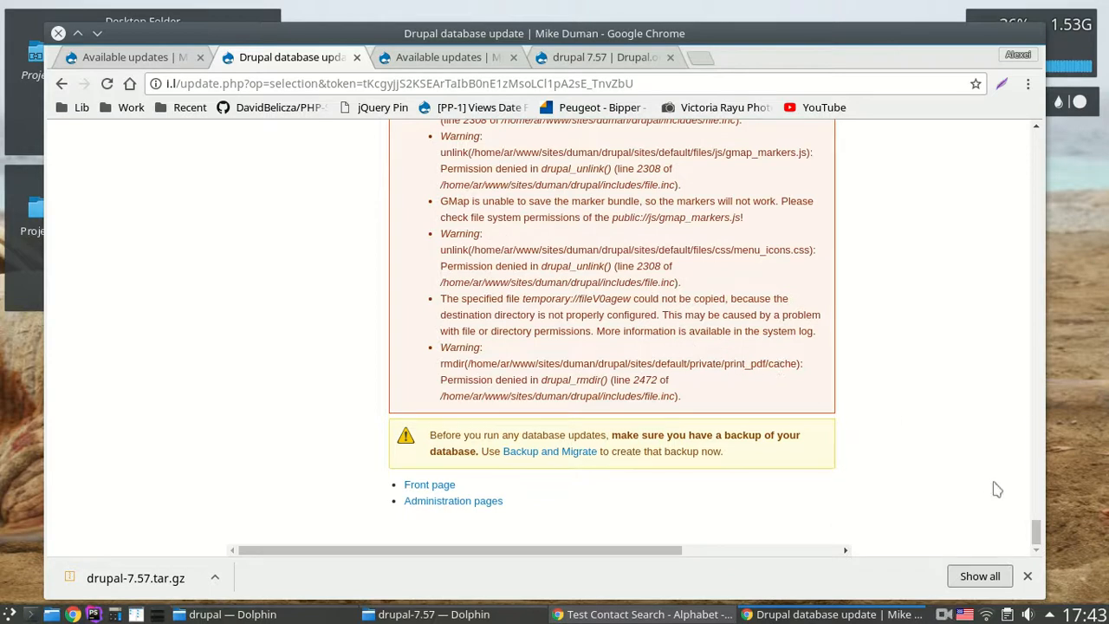
{"action": "left_click_drag", "start_coordinate": [1038, 538], "coordinate": [860, 69]}
{"action": "scroll", "coordinate": [971, 280], "scroll_direction": "down", "scroll_amount": 5}
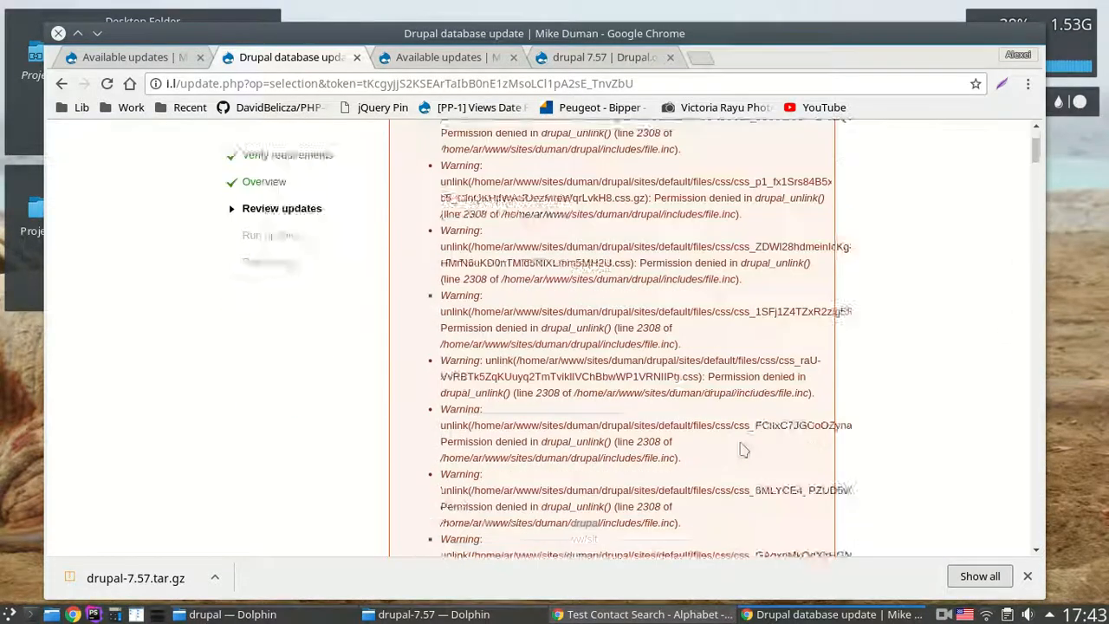
{"action": "left_click_drag", "start_coordinate": [1036, 178], "coordinate": [1037, 533]}
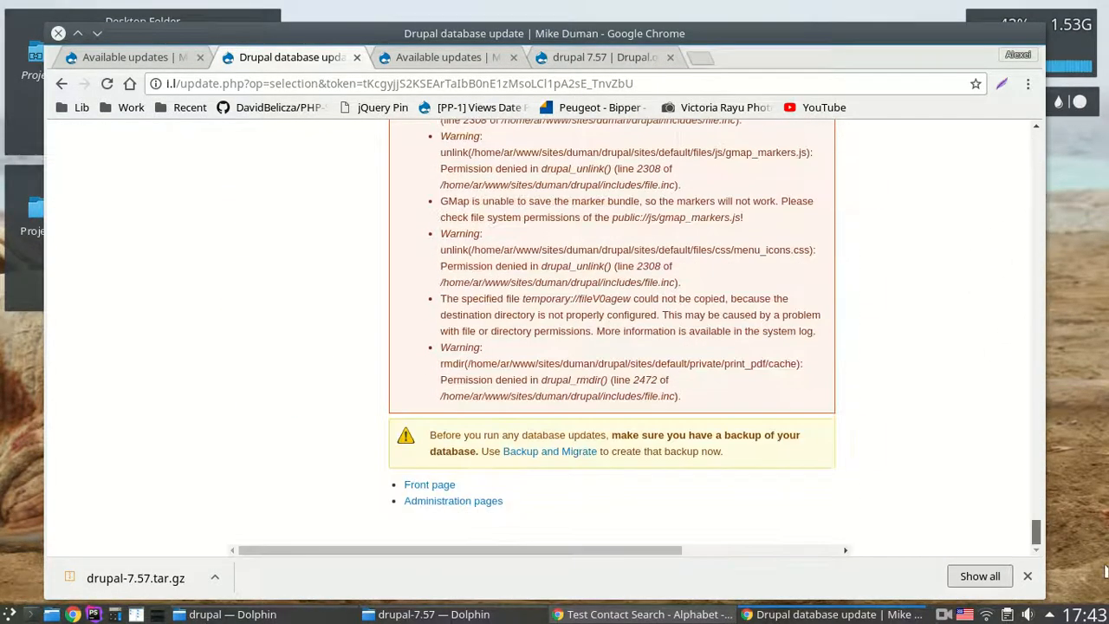
Step: Go to the site's administration pages and open the Available updates report to check the Drupal core entry
{"action": "left_click", "coordinate": [451, 503]}
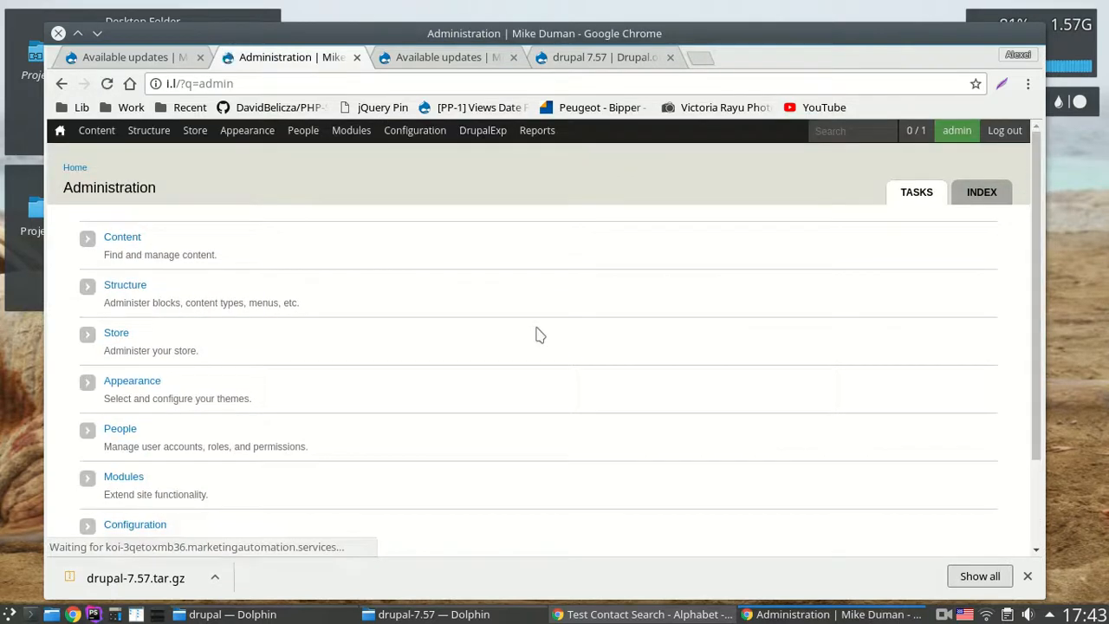
{"action": "mouse_move", "coordinate": [538, 134]}
{"action": "mouse_move", "coordinate": [550, 179]}
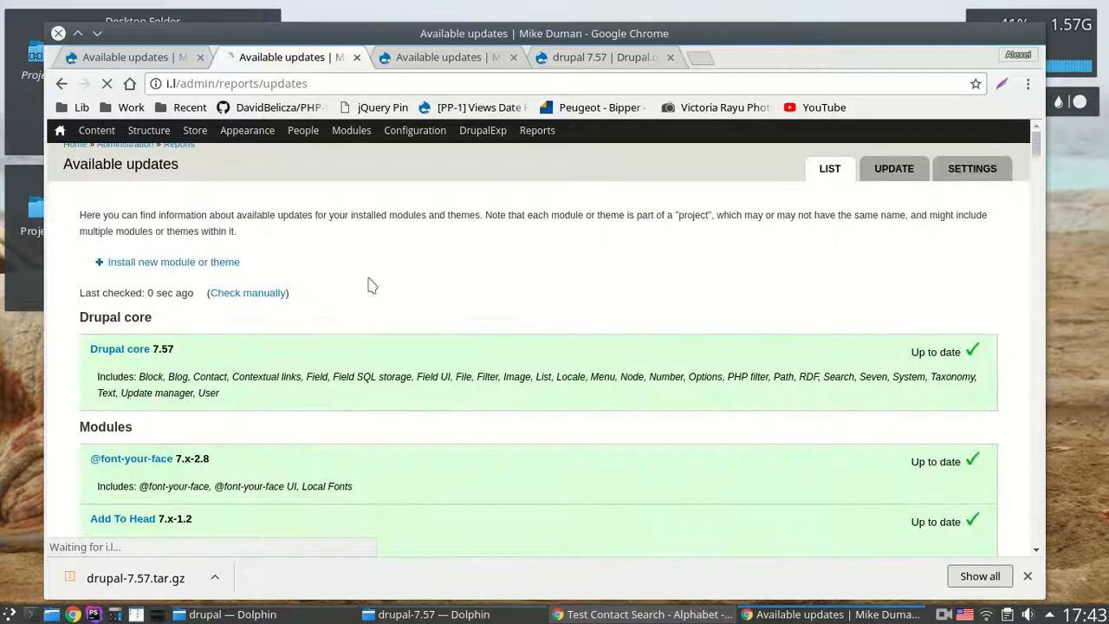
{"action": "left_click_drag", "start_coordinate": [123, 353], "coordinate": [134, 380]}
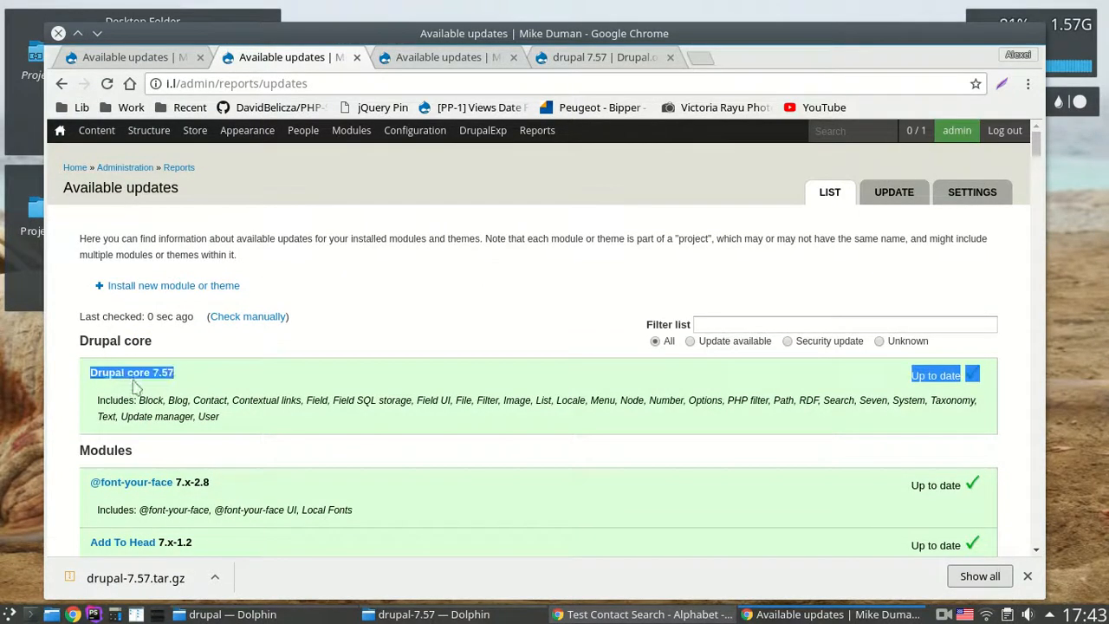
{"action": "left_click", "coordinate": [234, 381]}
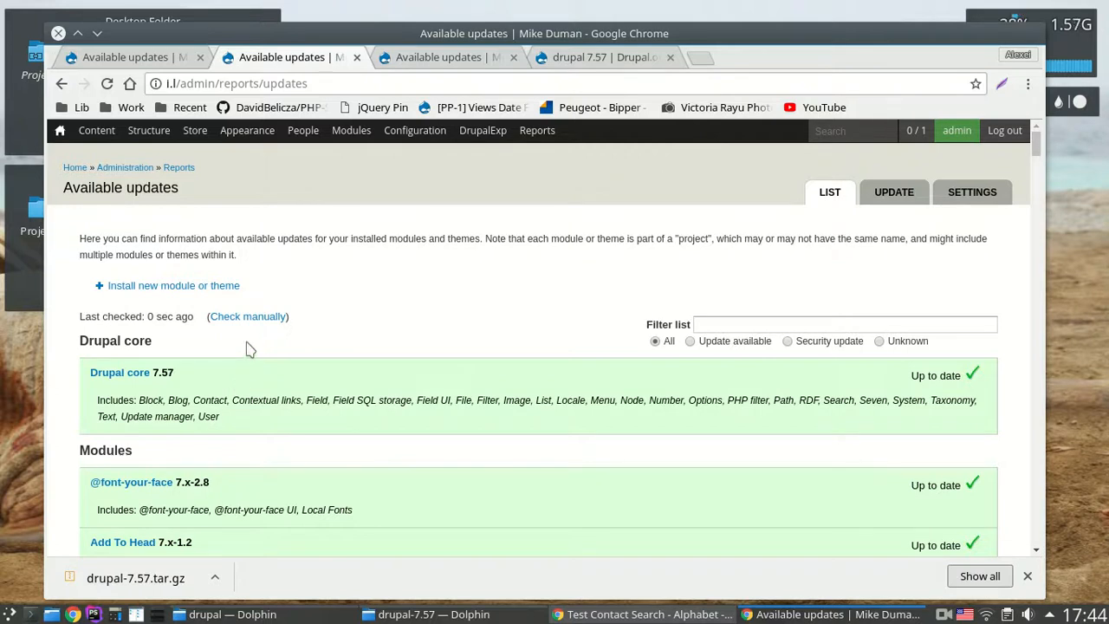
{"action": "scroll", "coordinate": [243, 352], "scroll_direction": "down", "scroll_amount": 1}
{"action": "scroll", "coordinate": [201, 353], "scroll_direction": "up", "scroll_amount": 1}
Step: Open the site's front page and look through its content to check that it displays properly
{"action": "left_click", "coordinate": [59, 131]}
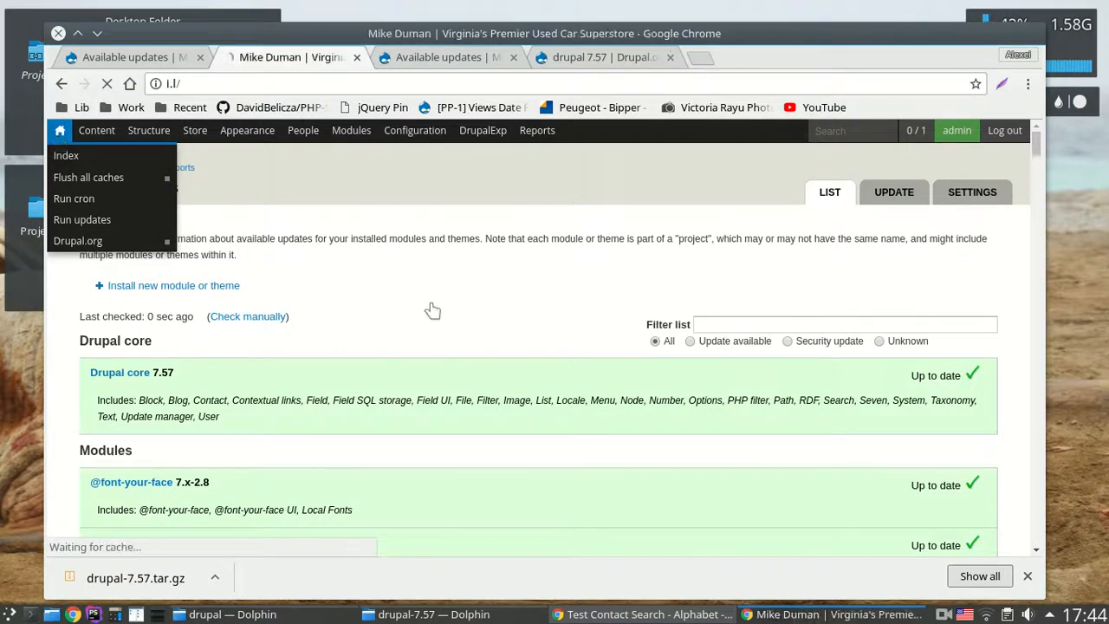
{"action": "scroll", "coordinate": [485, 346], "scroll_direction": "down", "scroll_amount": 3}
{"action": "scroll", "coordinate": [489, 325], "scroll_direction": "down", "scroll_amount": 3}
{"action": "scroll", "coordinate": [488, 324], "scroll_direction": "up", "scroll_amount": 6}
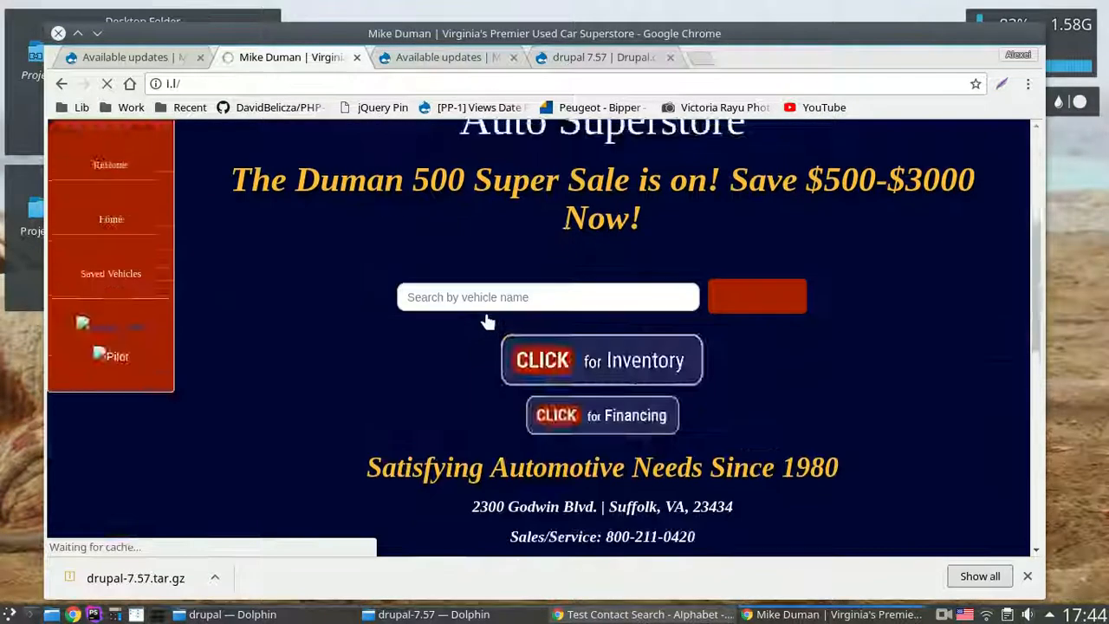
{"action": "scroll", "coordinate": [483, 329], "scroll_direction": "down", "scroll_amount": 2}
{"action": "scroll", "coordinate": [483, 333], "scroll_direction": "up", "scroll_amount": 2}
{"action": "scroll", "coordinate": [481, 332], "scroll_direction": "up", "scroll_amount": 1}
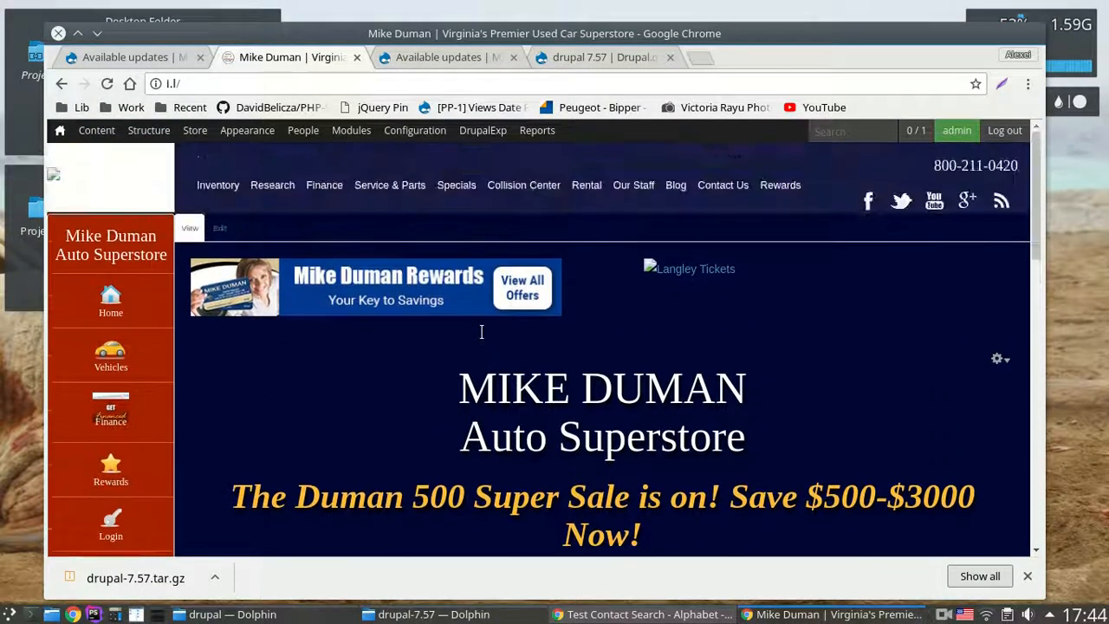
{"action": "scroll", "coordinate": [481, 331], "scroll_direction": "down", "scroll_amount": 6}
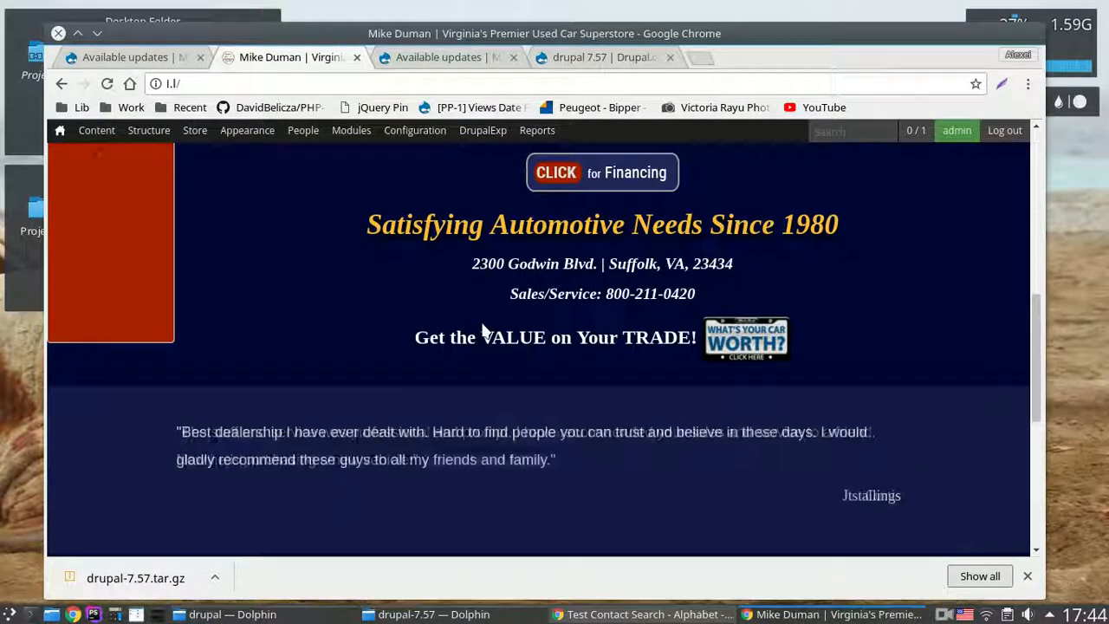
{"action": "scroll", "coordinate": [482, 329], "scroll_direction": "up", "scroll_amount": 6}
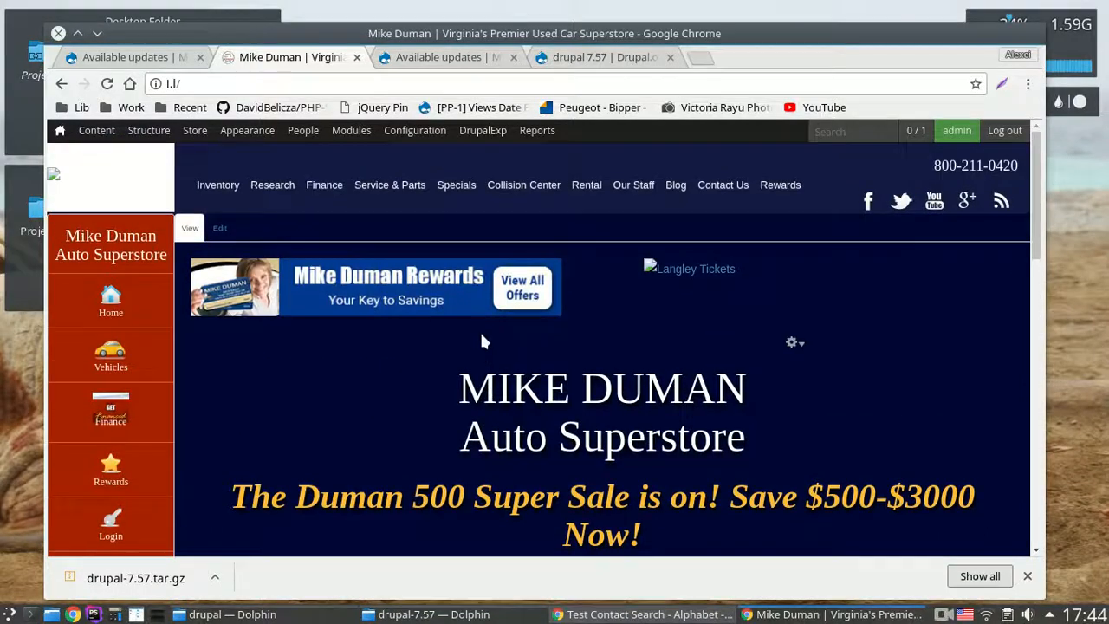
{"action": "scroll", "coordinate": [353, 421], "scroll_direction": "down", "scroll_amount": 4}
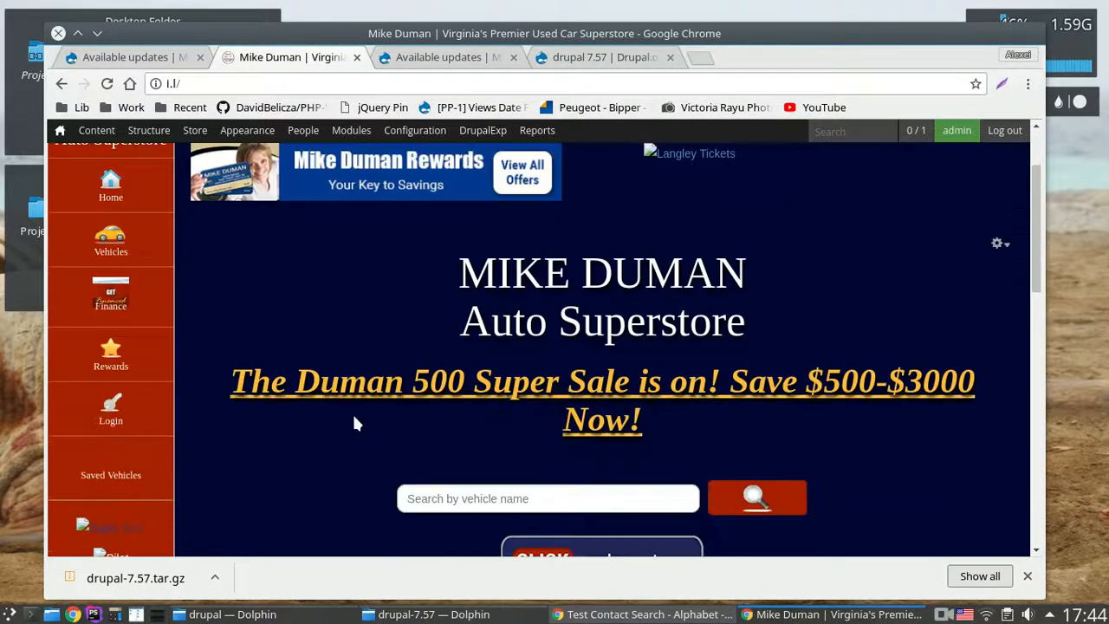
{"action": "scroll", "coordinate": [353, 421], "scroll_direction": "up", "scroll_amount": 4}
{"action": "scroll", "coordinate": [355, 423], "scroll_direction": "down", "scroll_amount": 4}
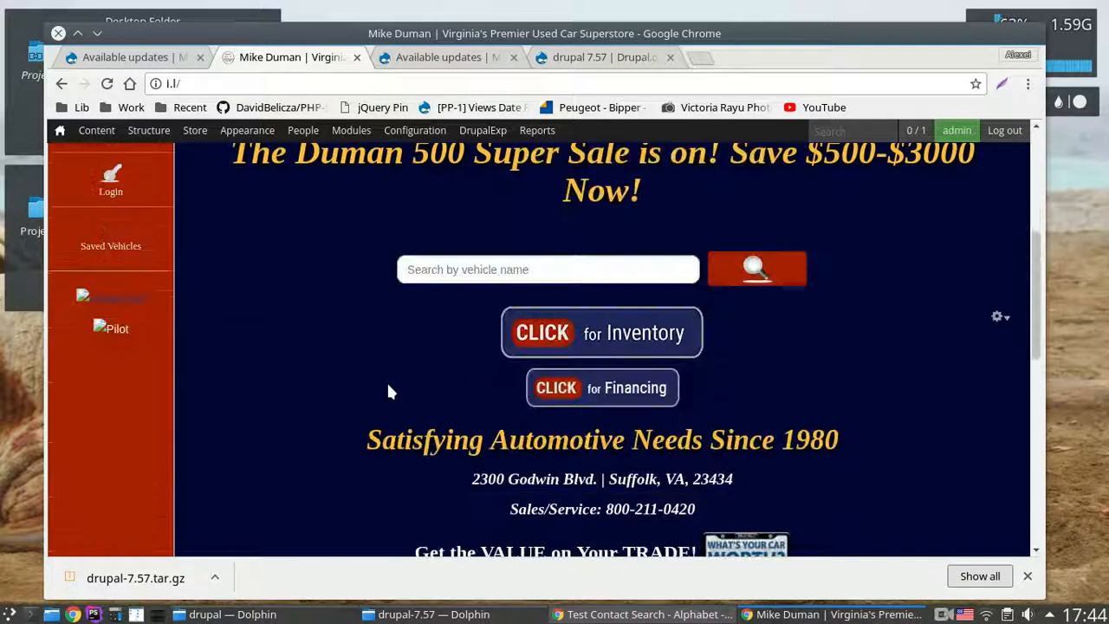
{"action": "scroll", "coordinate": [384, 396], "scroll_direction": "up", "scroll_amount": 4}
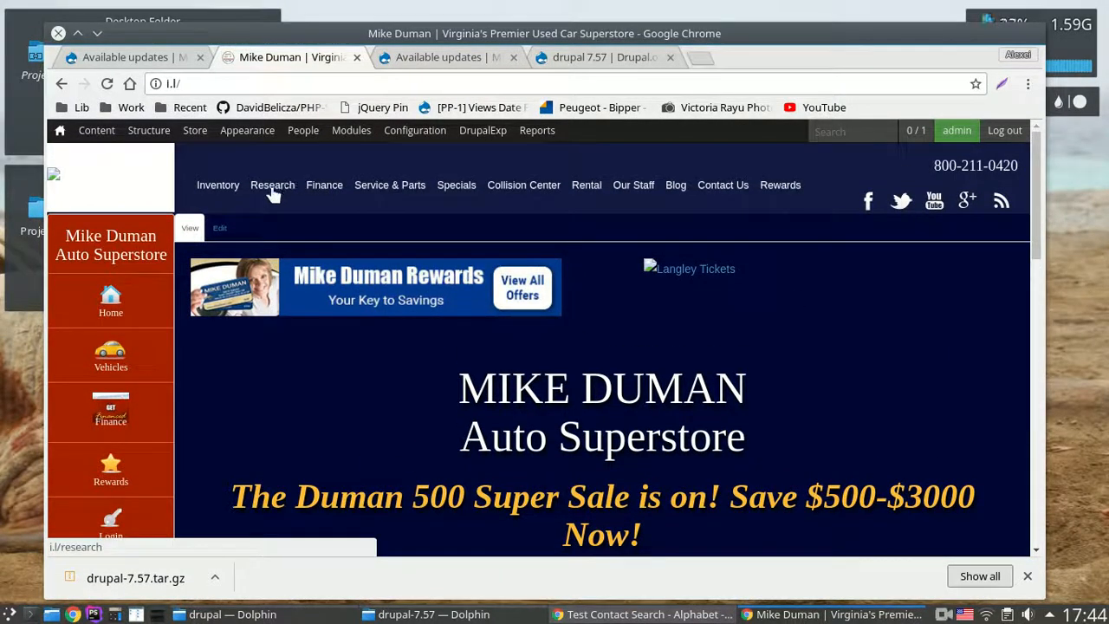
Step: Open the site's Inventory page to check it after the core update
{"action": "left_click", "coordinate": [212, 189]}
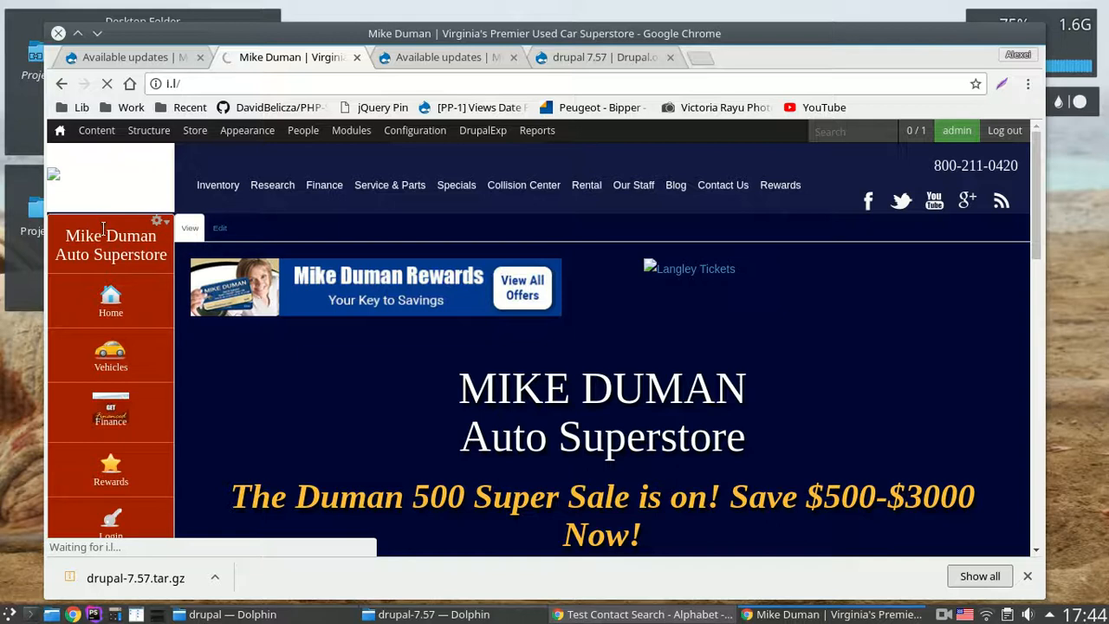
{"action": "scroll", "coordinate": [593, 364], "scroll_direction": "down", "scroll_amount": 5}
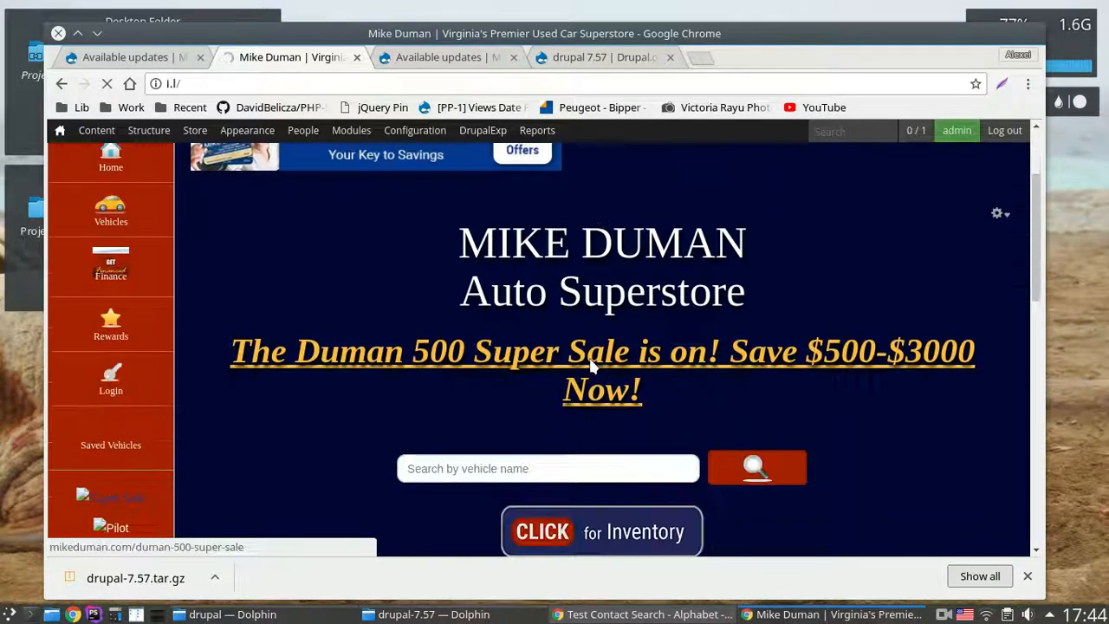
{"action": "scroll", "coordinate": [594, 362], "scroll_direction": "up", "scroll_amount": 4}
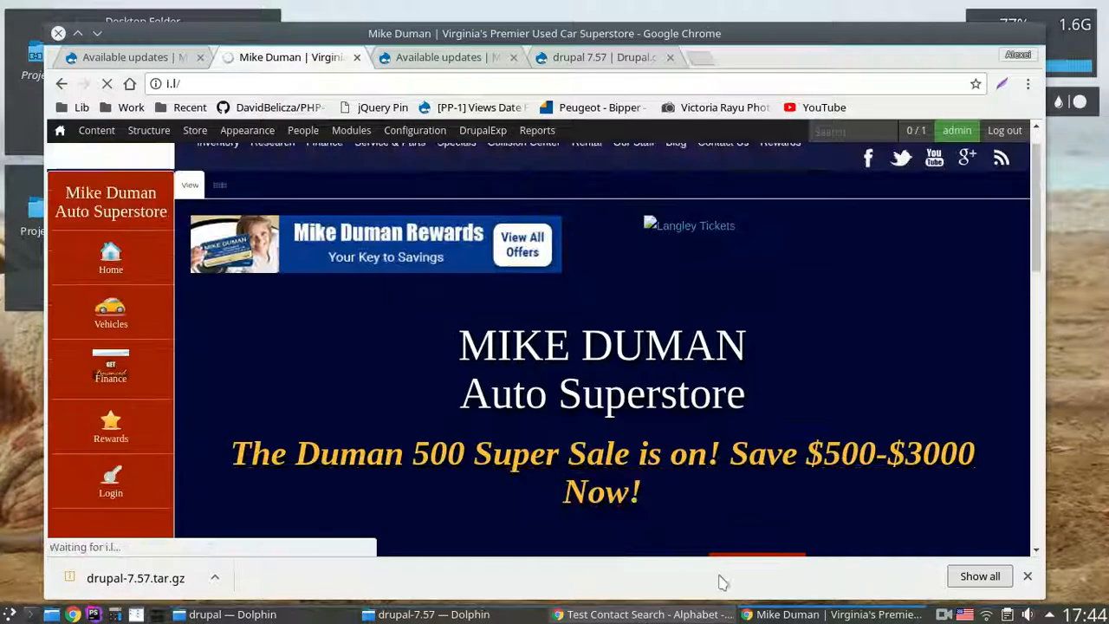
{"action": "left_click", "coordinate": [945, 613]}
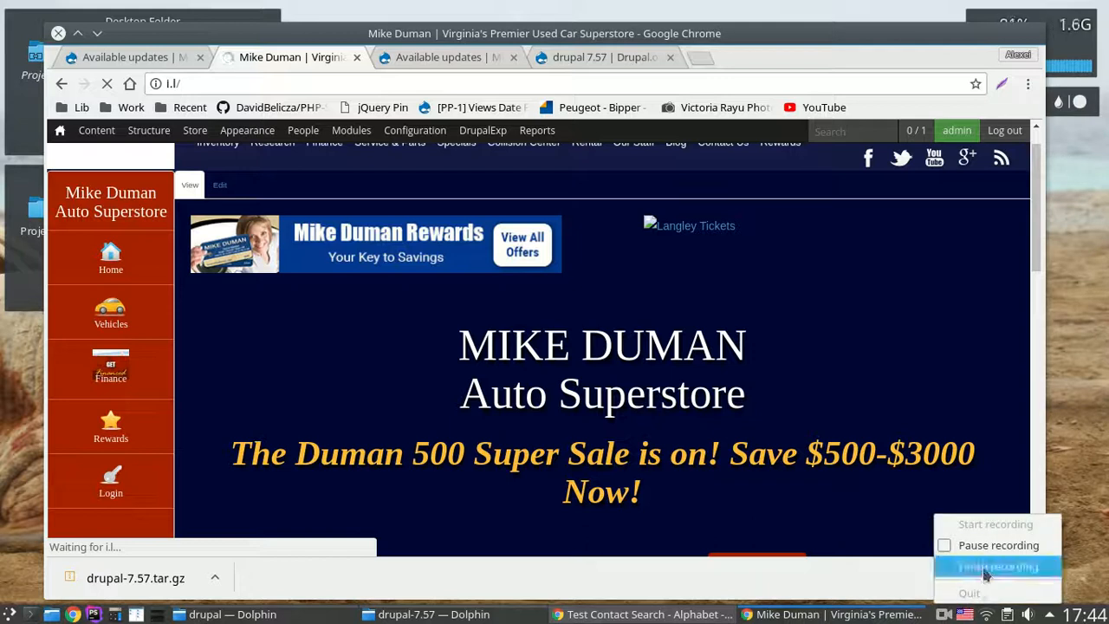